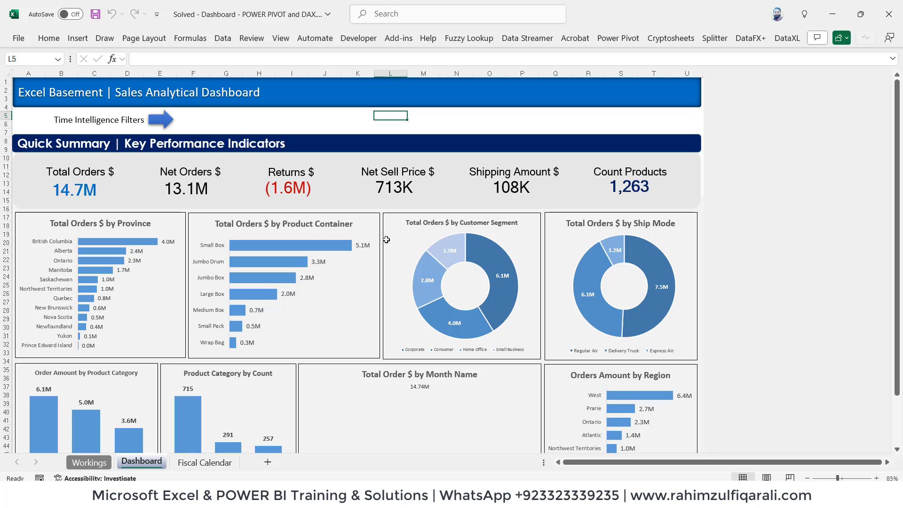
pyautogui.click(618, 38)
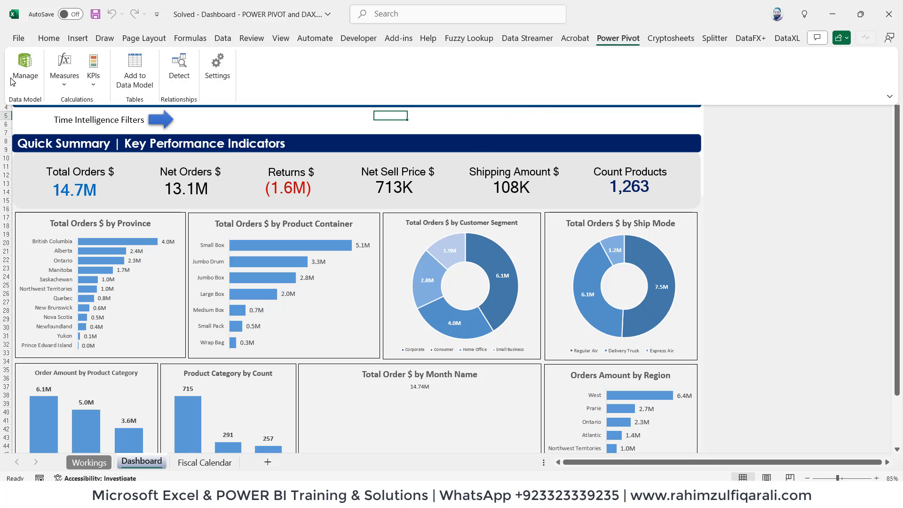
pyautogui.click(292, 122)
pyautogui.click(300, 118)
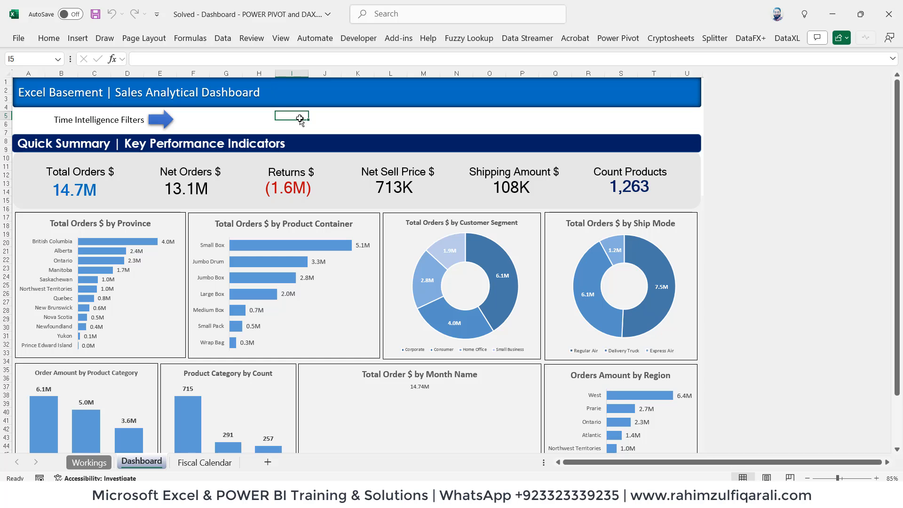
# - Review the Fiscal Calendar, Workings and Dashboard sheets of the workbook
pyautogui.click(193, 467)
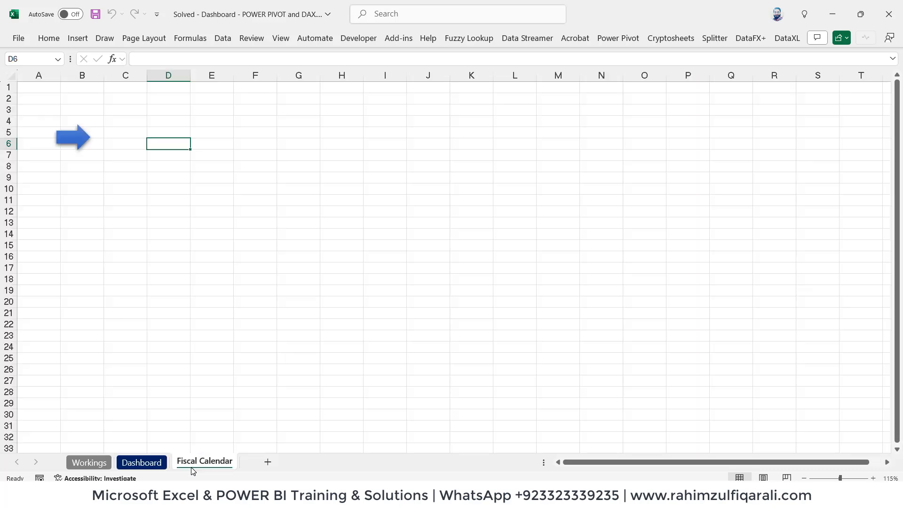
pyautogui.click(89, 463)
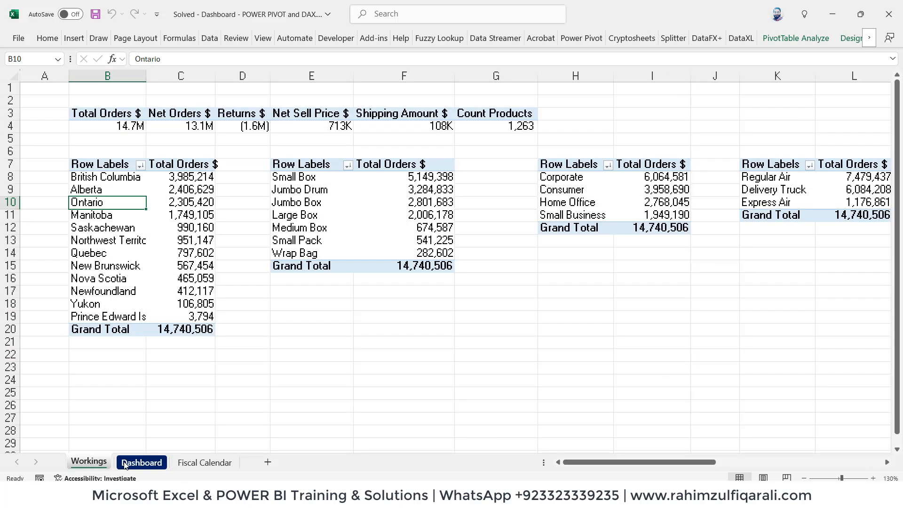
pyautogui.click(125, 465)
pyautogui.moveTo(449, 245)
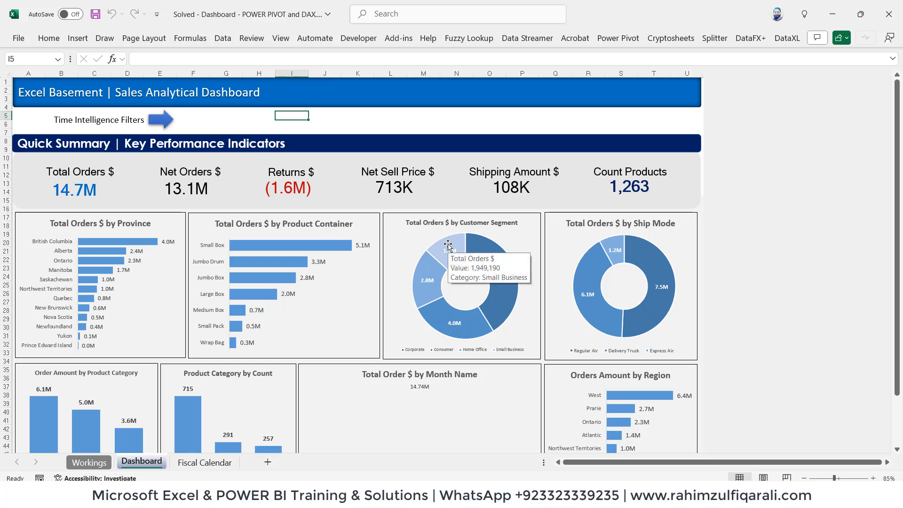
pyautogui.click(437, 117)
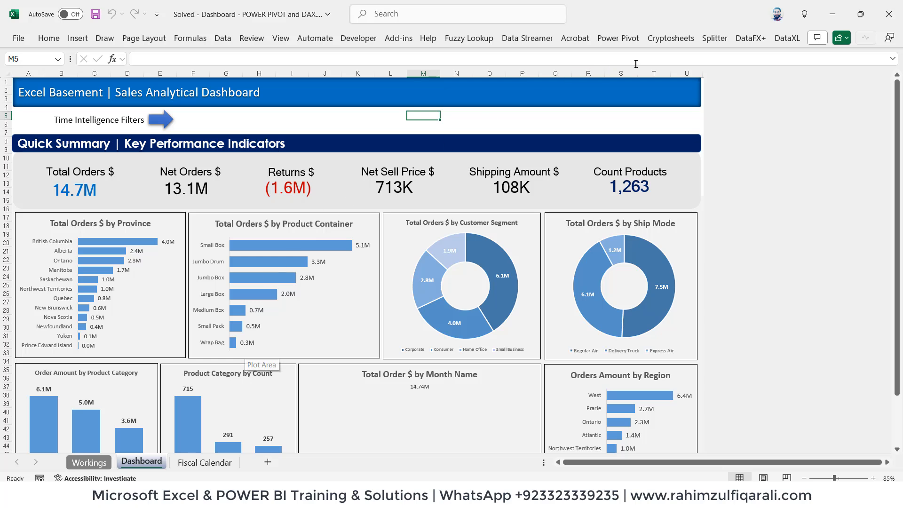
# - Open the workbook's data model in the Power Pivot window and inspect cells in the Orders table
pyautogui.click(619, 38)
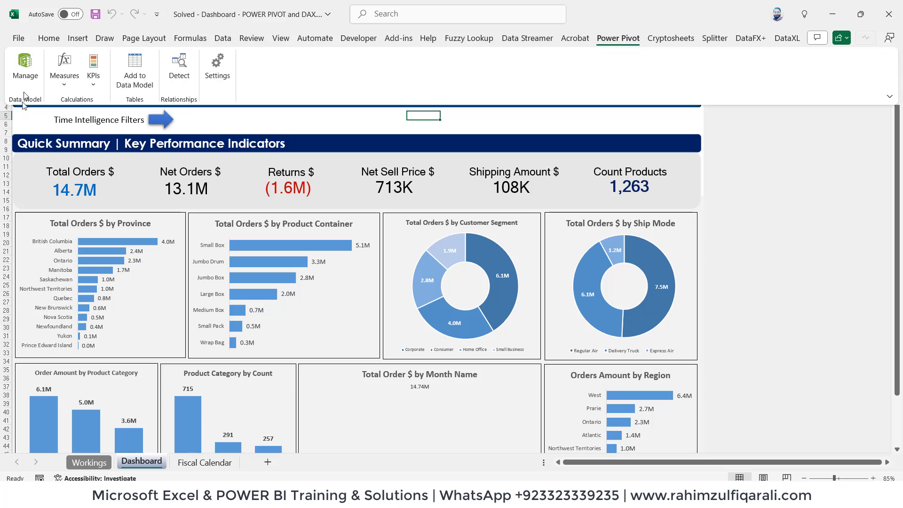
pyautogui.click(25, 66)
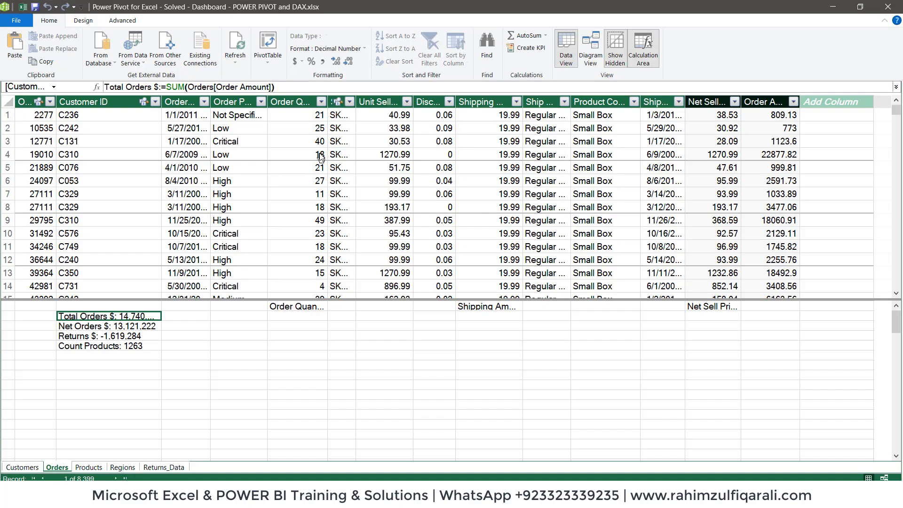
pyautogui.click(312, 185)
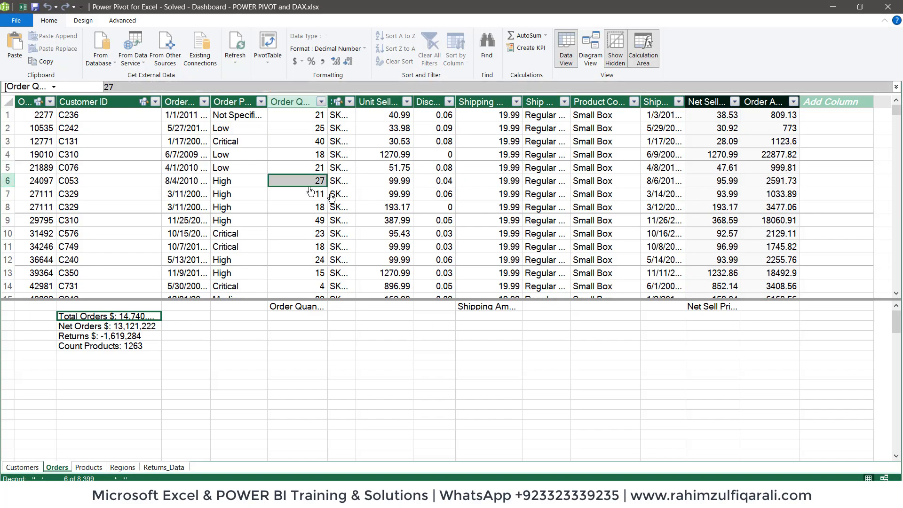
pyautogui.click(374, 207)
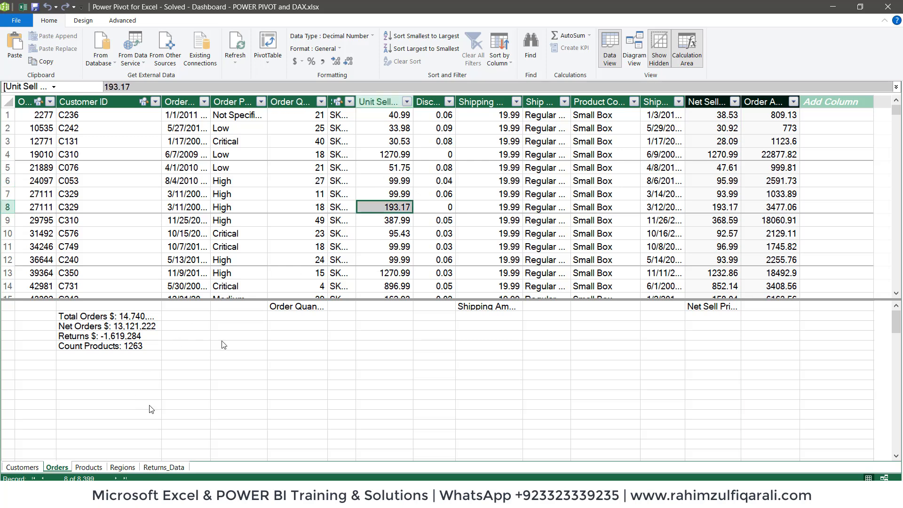
# - Look through the Customers, Orders, Products, Regions and Returns_Data tables in the data model
pyautogui.click(29, 469)
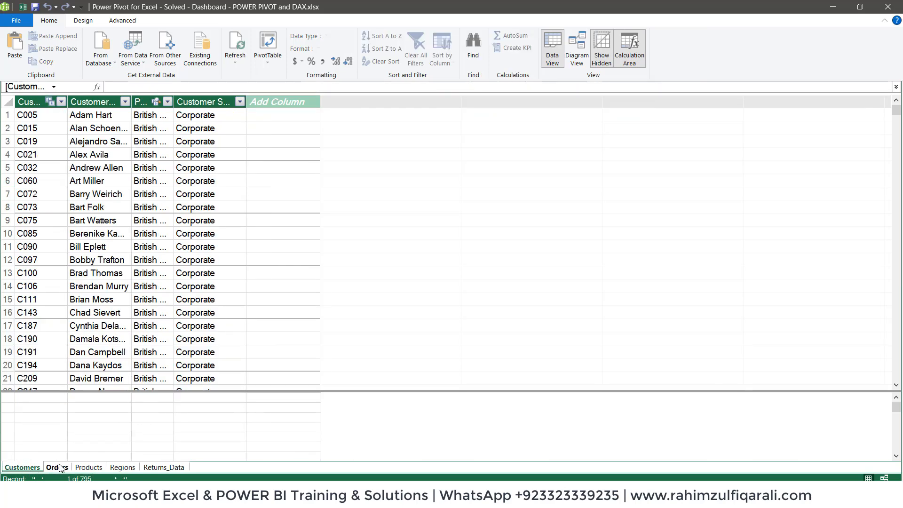
pyautogui.click(59, 468)
pyautogui.click(83, 468)
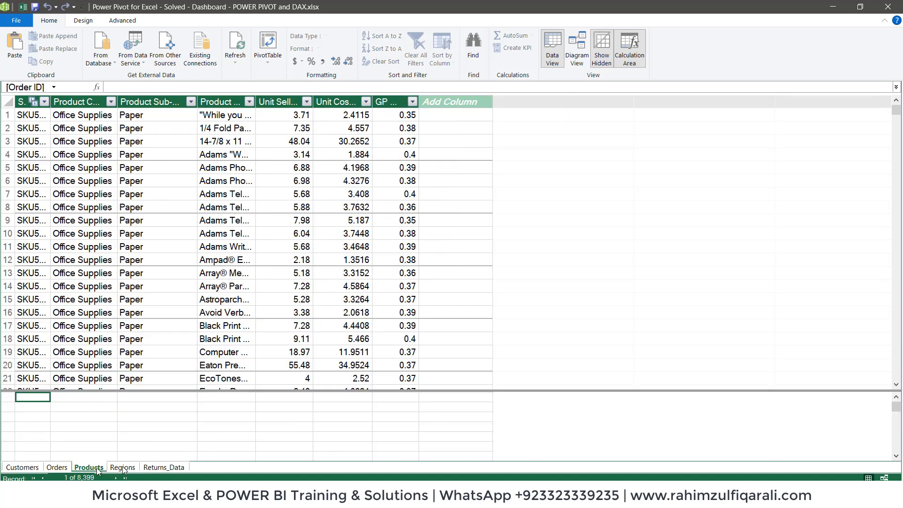
pyautogui.click(123, 468)
pyautogui.click(157, 468)
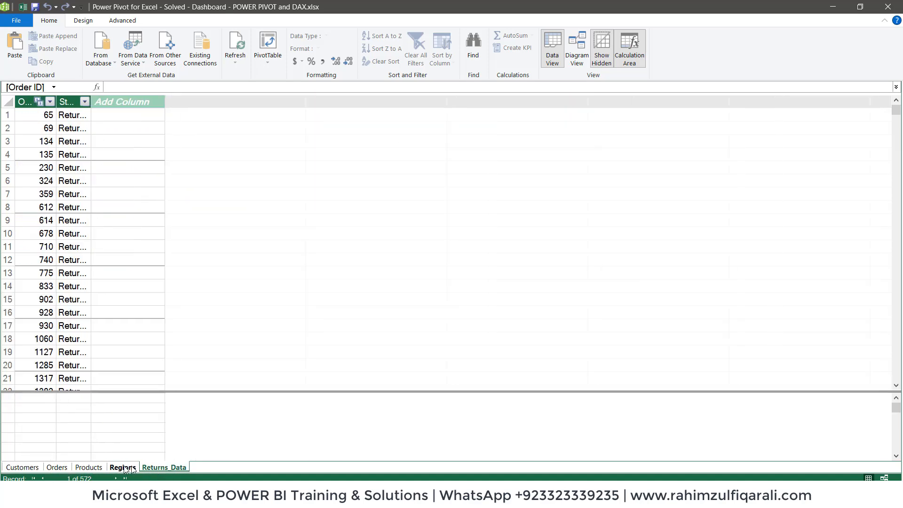
pyautogui.click(36, 467)
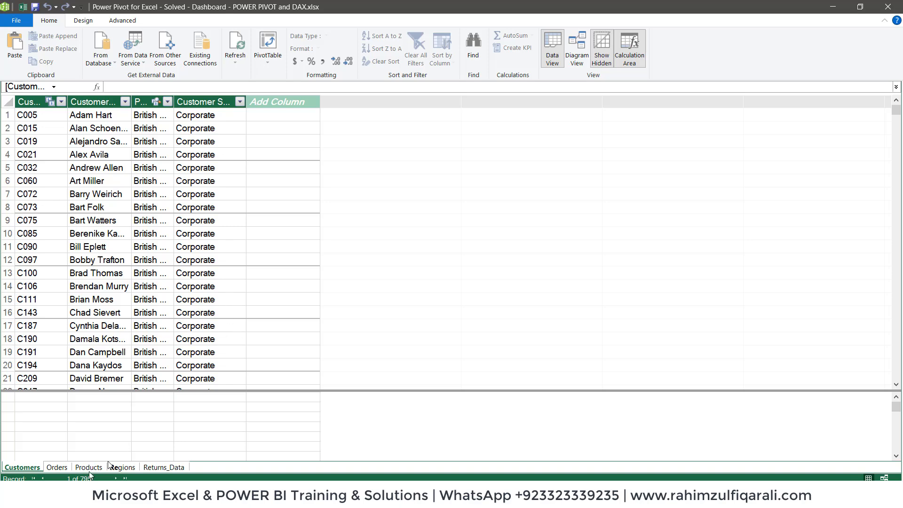
pyautogui.click(57, 468)
pyautogui.click(88, 468)
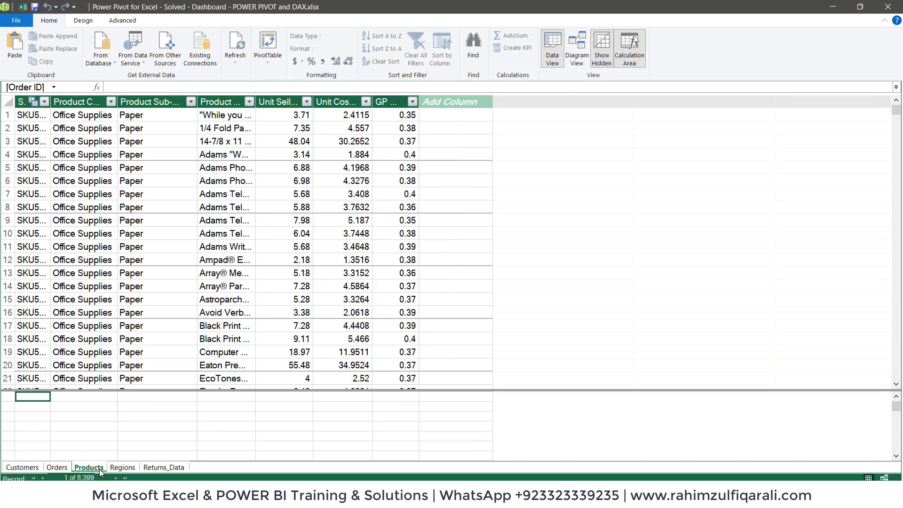
pyautogui.click(57, 468)
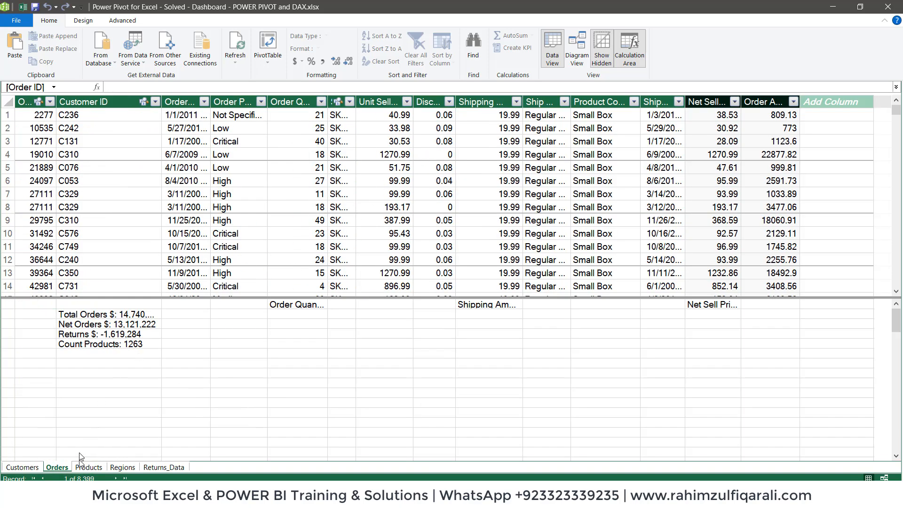
pyautogui.click(84, 467)
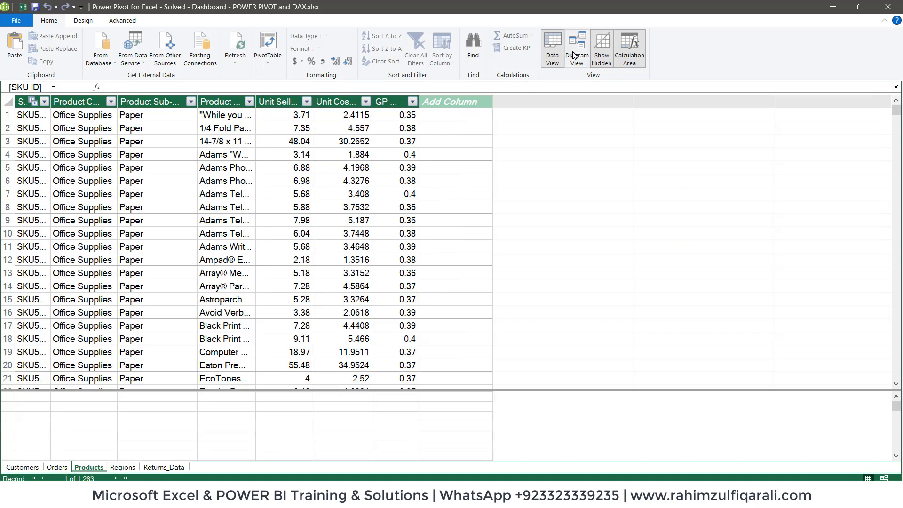
# - Examine the relationships between the tables in Diagram View and return to the Products table data
pyautogui.click(578, 48)
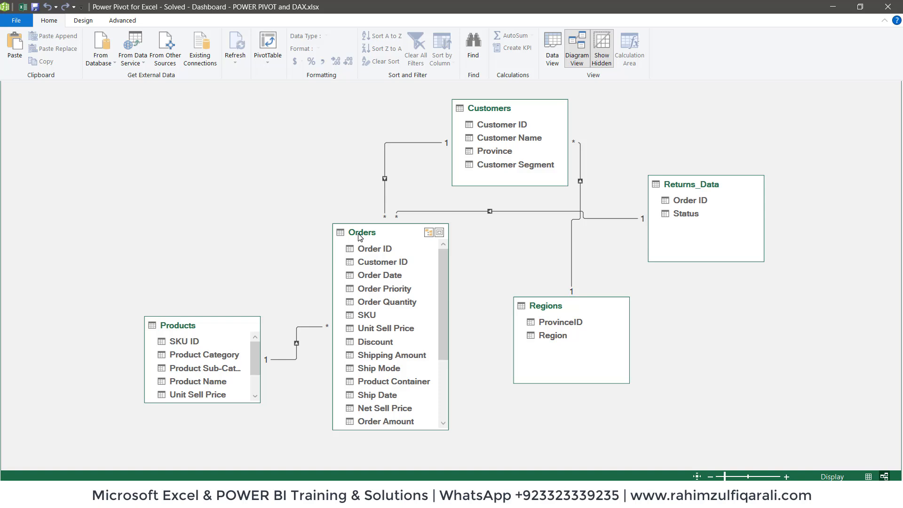
pyautogui.click(554, 66)
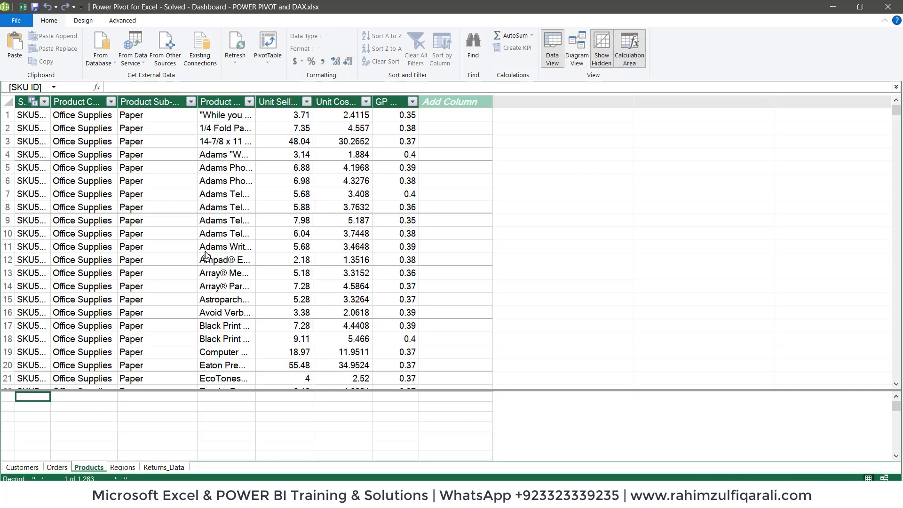
pyautogui.click(218, 250)
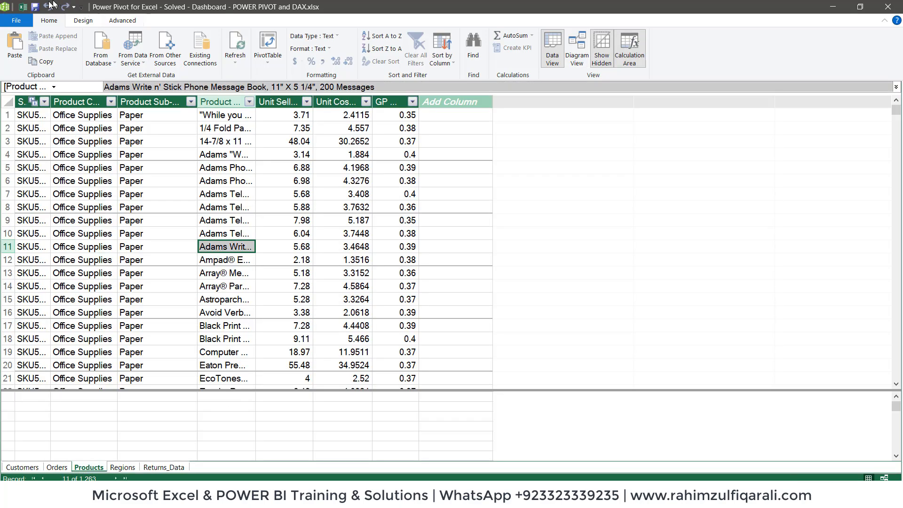
# - Switch back to the Excel workbook and check the Fiscal Calendar, Workings and Dashboard sheets
pyautogui.click(23, 6)
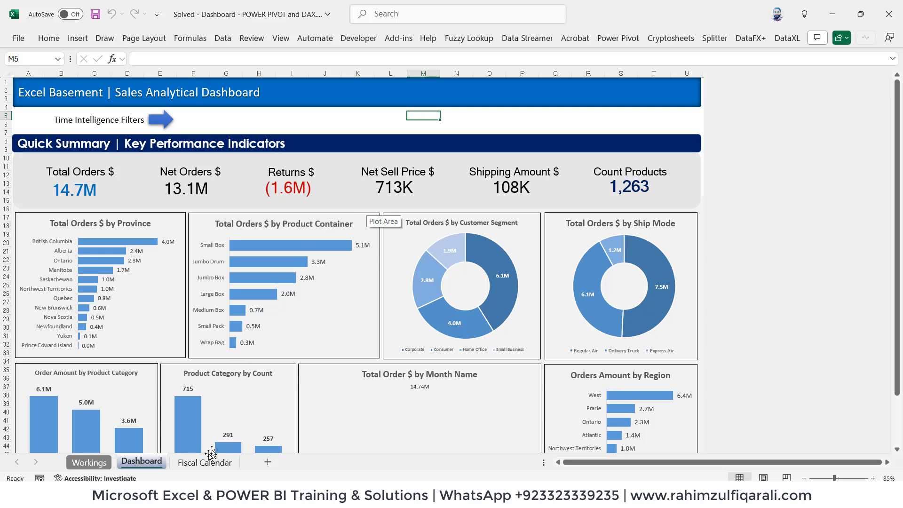
pyautogui.click(207, 462)
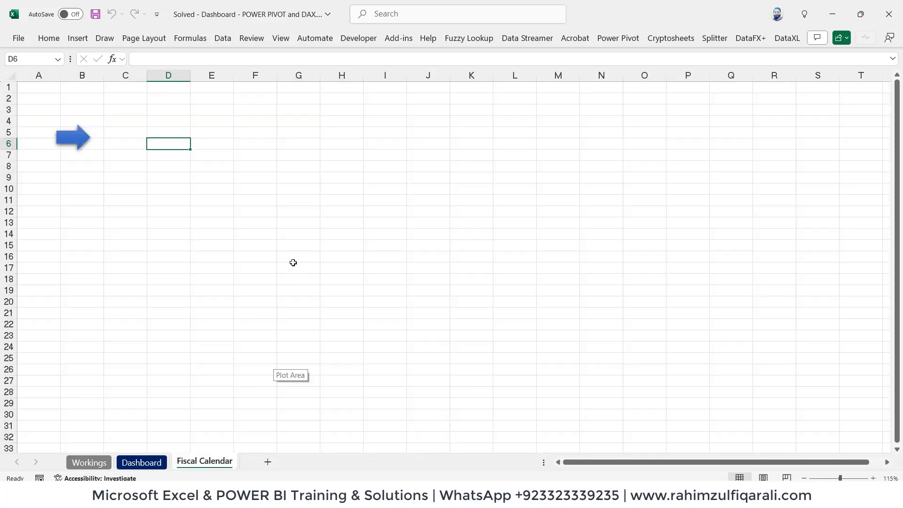
pyautogui.click(104, 464)
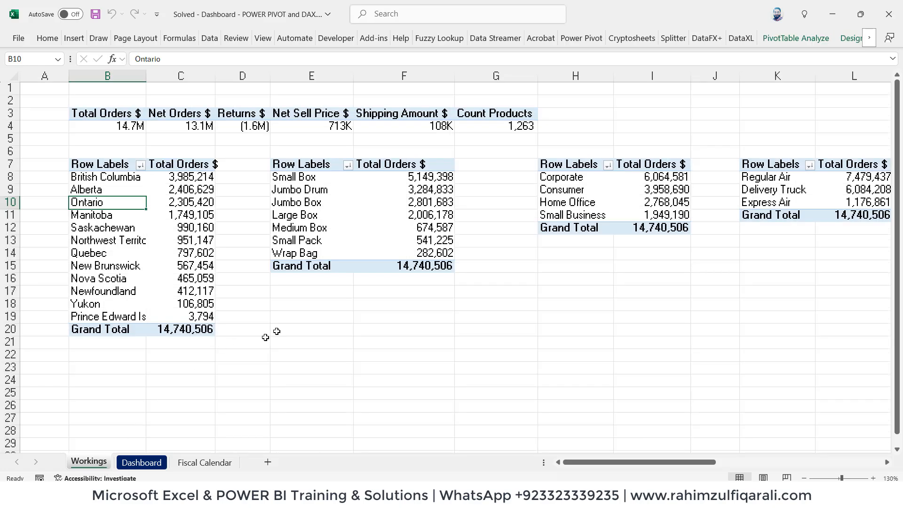
pyautogui.click(134, 466)
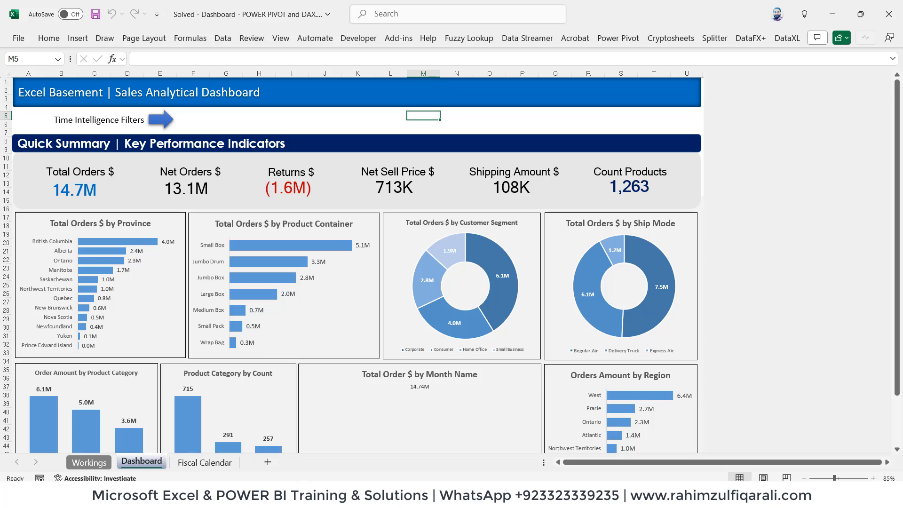
# - Switch to the Power Pivot window and go through all five data model tables again, finishing on Orders
pyautogui.click(357, 497)
pyautogui.click(344, 195)
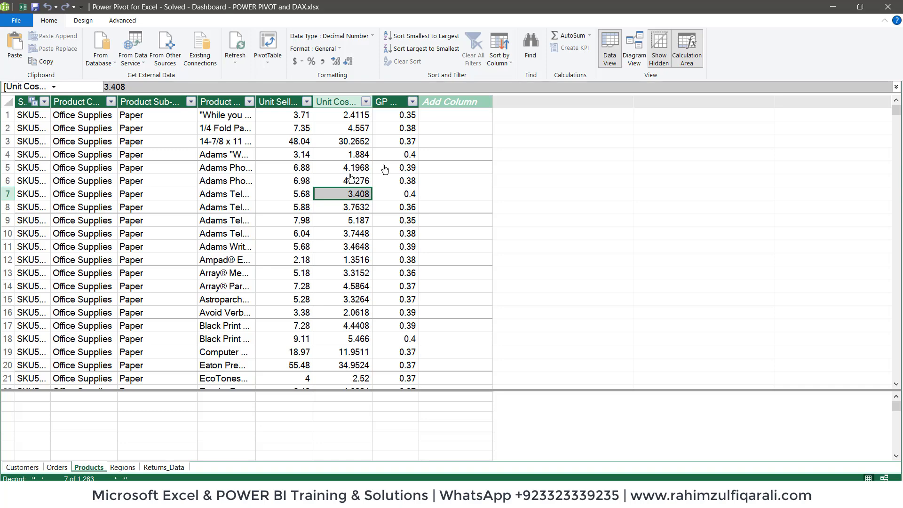
pyautogui.click(122, 467)
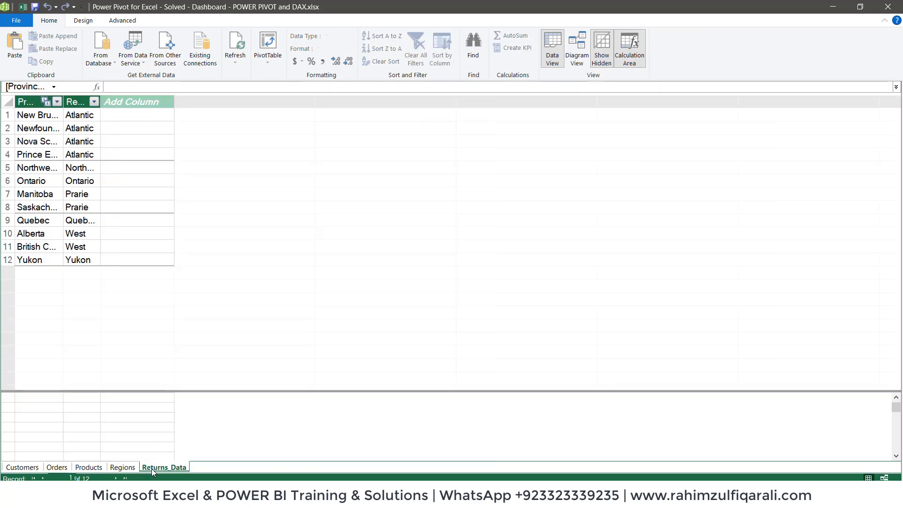
pyautogui.click(151, 468)
pyautogui.click(123, 468)
pyautogui.click(88, 467)
pyautogui.click(57, 467)
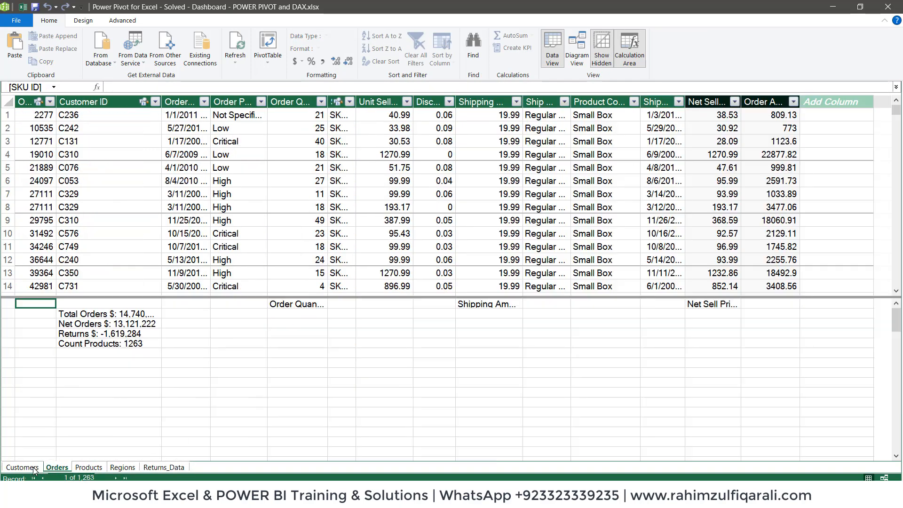
pyautogui.click(33, 467)
pyautogui.click(57, 467)
pyautogui.click(89, 467)
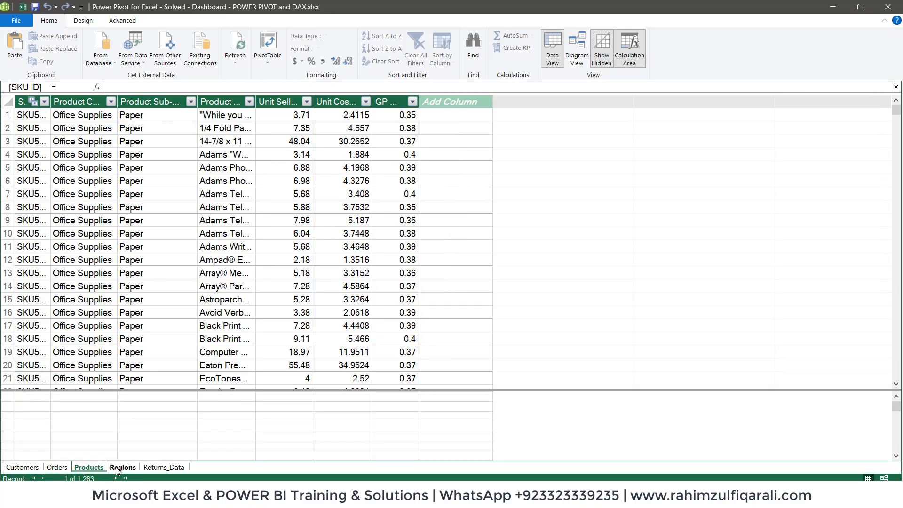
pyautogui.click(123, 468)
pyautogui.click(88, 468)
pyautogui.click(57, 467)
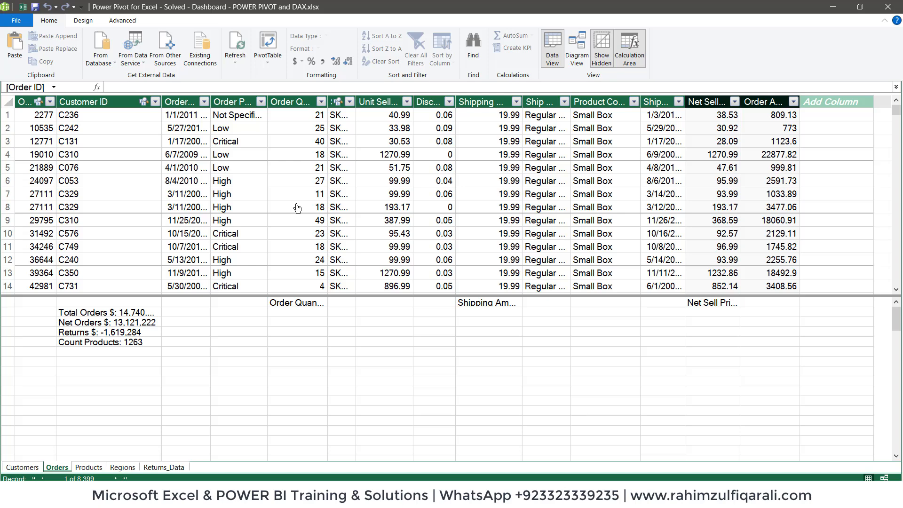
# - Recheck the table relationships in Diagram View and return to the Orders table data
pyautogui.click(583, 49)
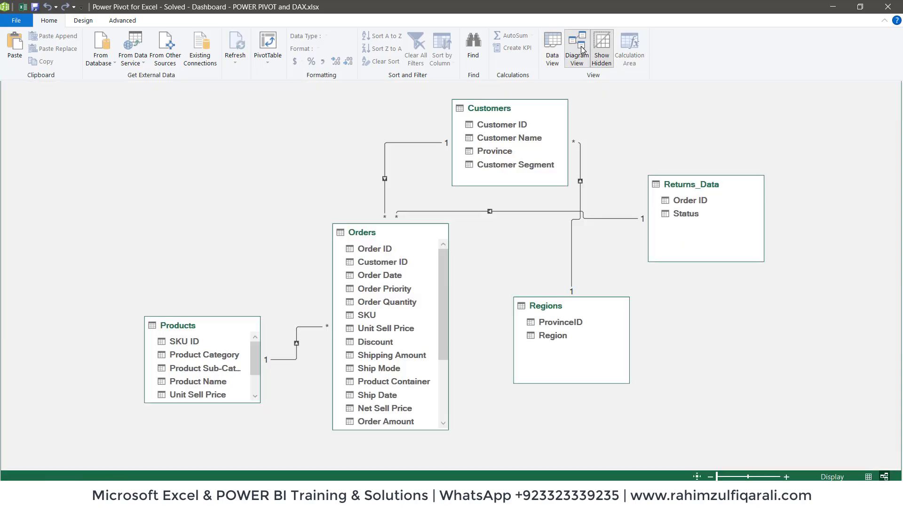
pyautogui.click(553, 47)
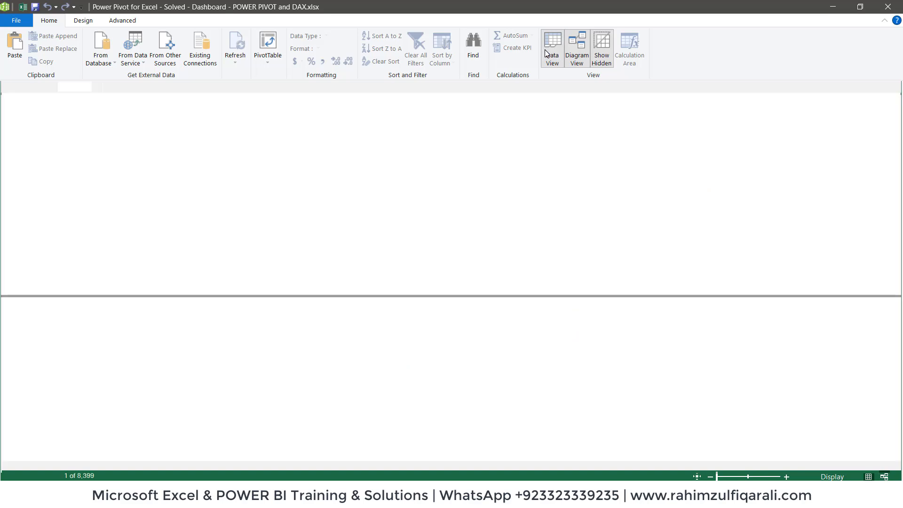
pyautogui.click(388, 142)
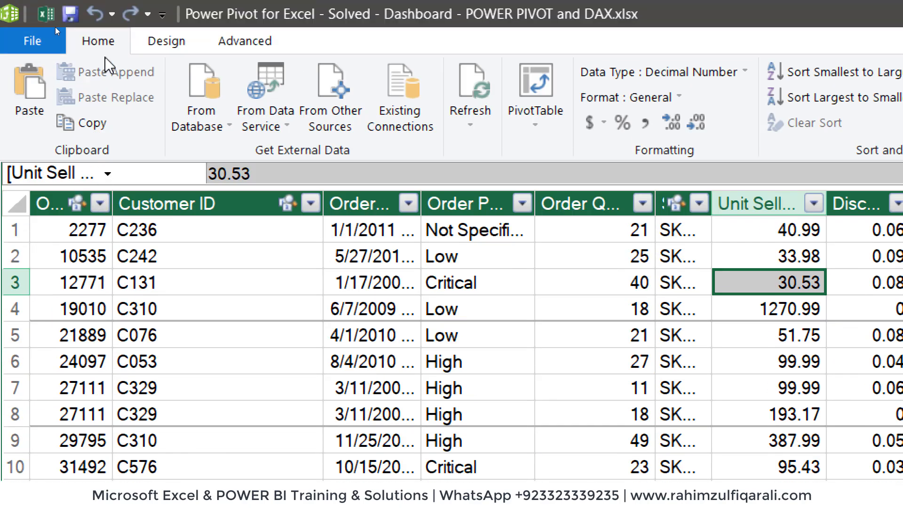
# - Create a new date table in the data model with the Date Table command
pyautogui.click(150, 47)
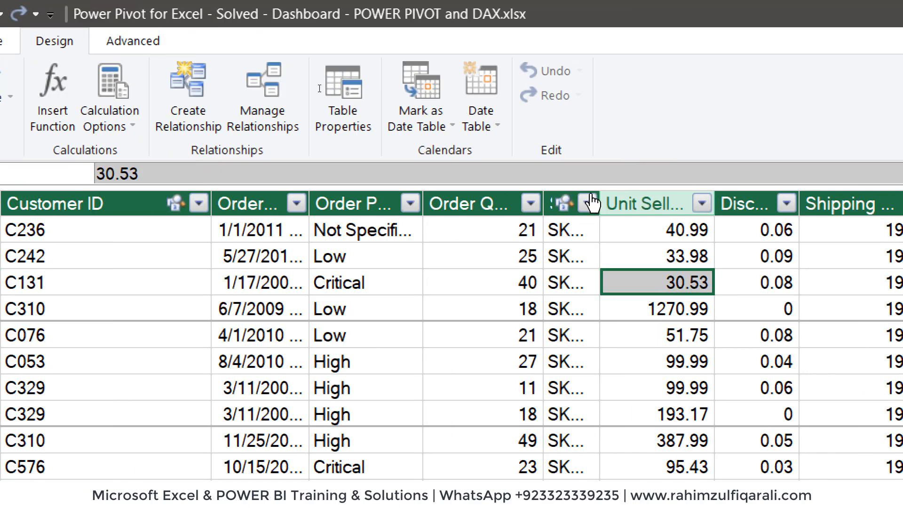
pyautogui.click(592, 128)
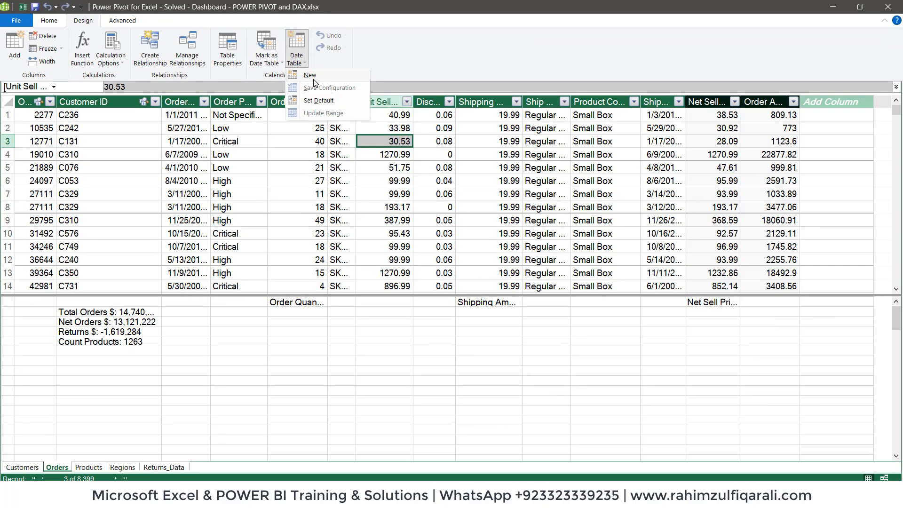
pyautogui.click(314, 79)
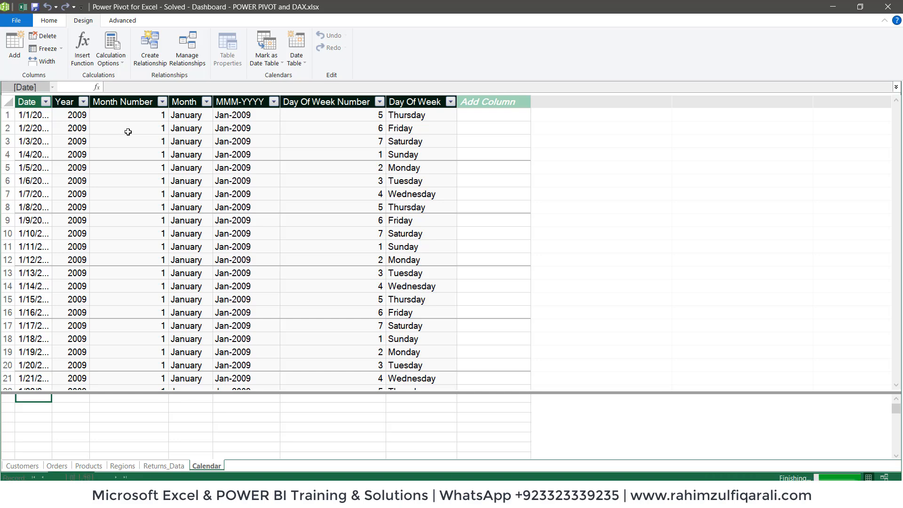
# - Examine the Calendar table's columns from Date and Year through Day Of Week, including the formula behind each calculated column
pyautogui.click(184, 128)
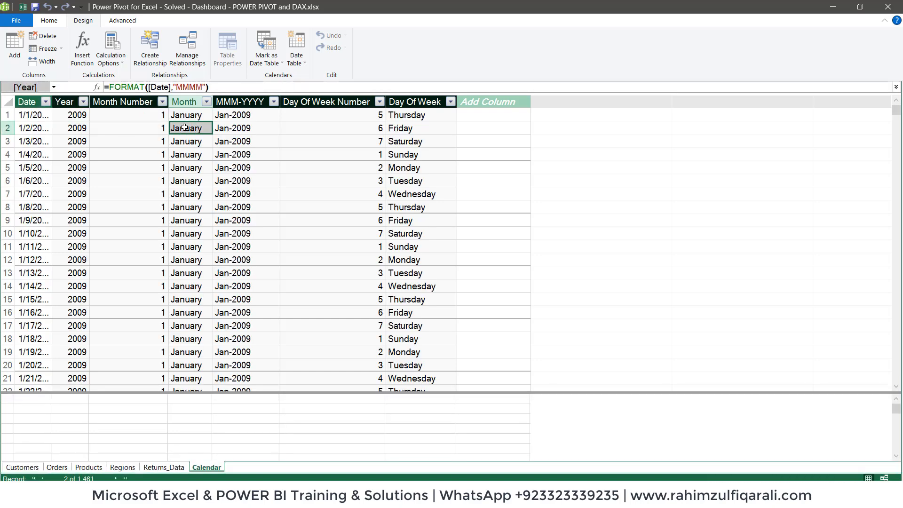
pyautogui.click(66, 102)
pyautogui.click(155, 102)
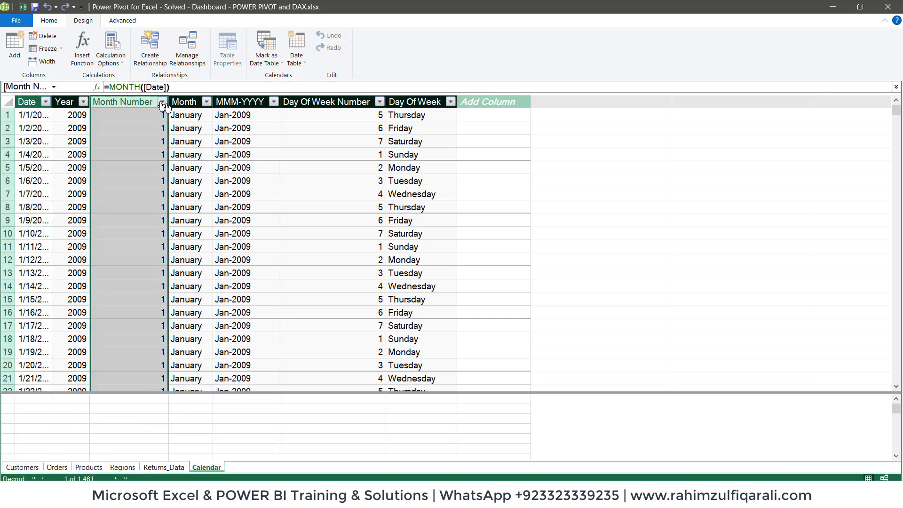
pyautogui.click(180, 102)
pyautogui.click(417, 102)
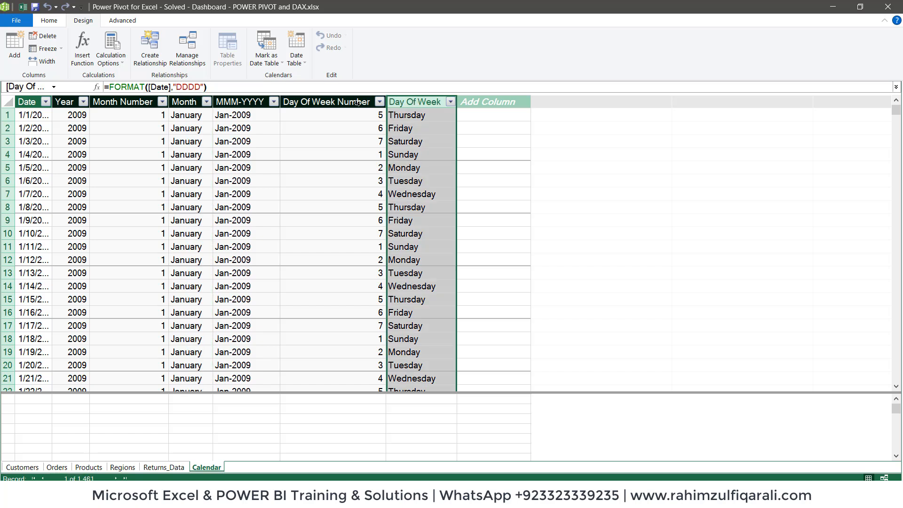
pyautogui.click(357, 103)
pyautogui.click(299, 141)
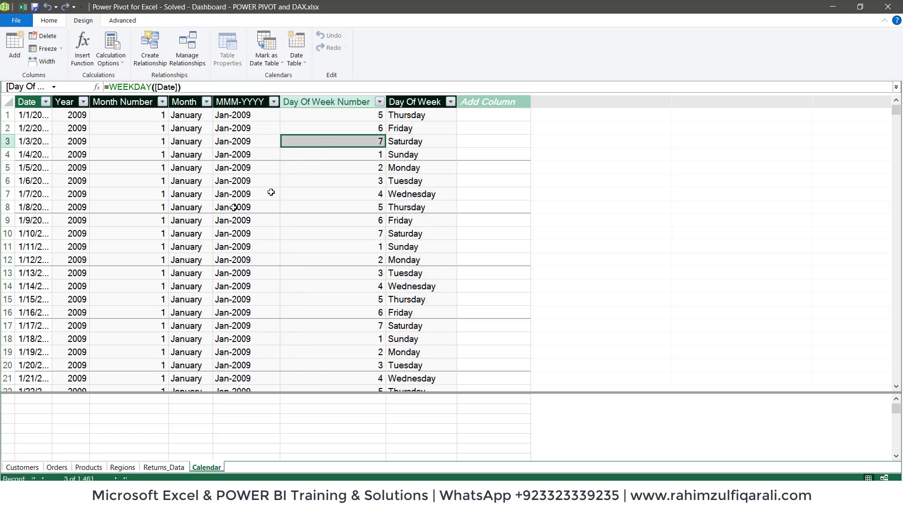
pyautogui.click(35, 150)
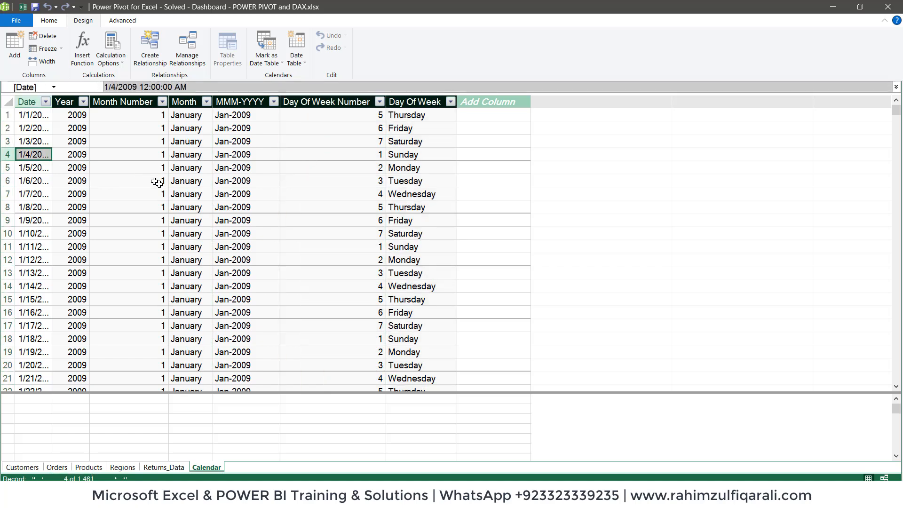
pyautogui.click(149, 149)
pyautogui.click(184, 143)
pyautogui.click(235, 143)
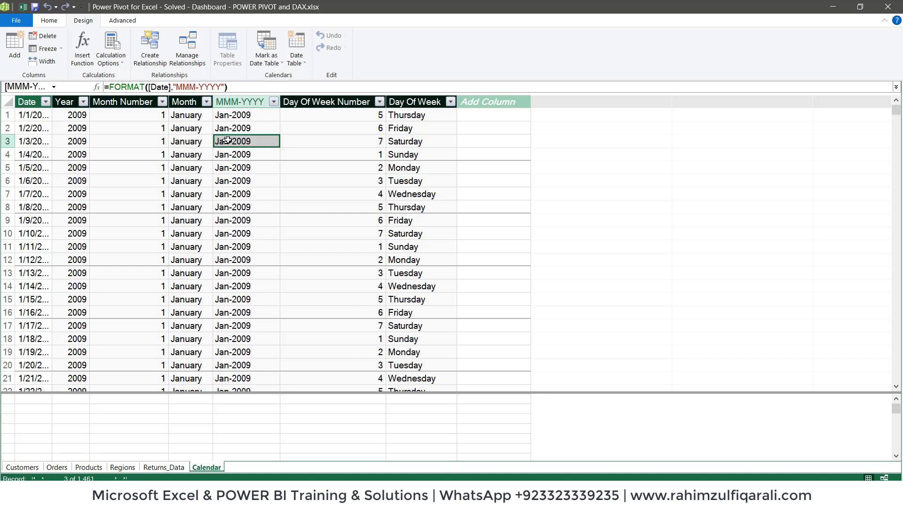
pyautogui.click(322, 148)
pyautogui.click(419, 143)
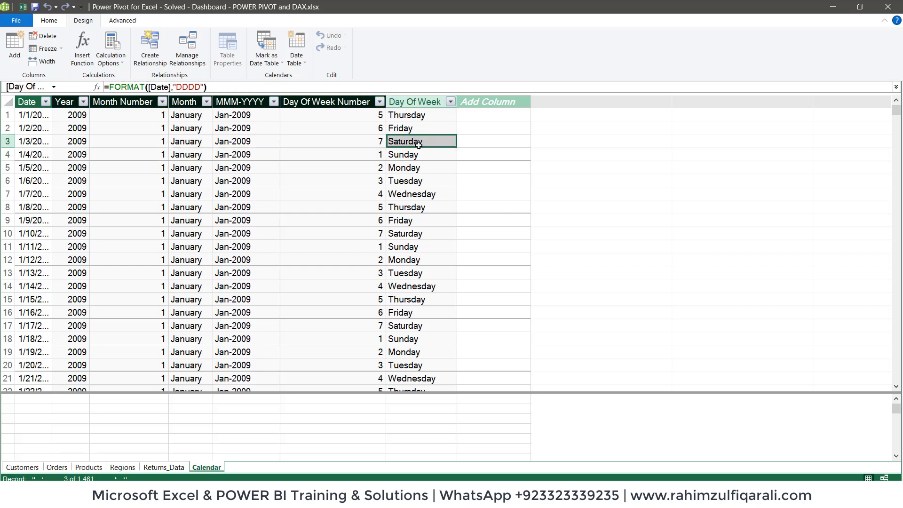
pyautogui.click(76, 141)
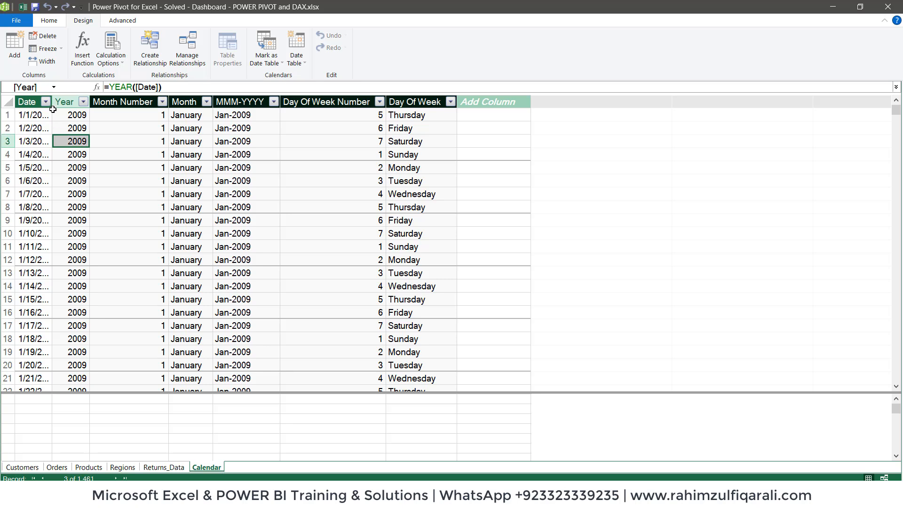
# - Widen the Calendar table's Date column and look through its filter list for the first and last dates, leaving it unfiltered
pyautogui.moveTo(52, 109); pyautogui.dragTo(89, 109)
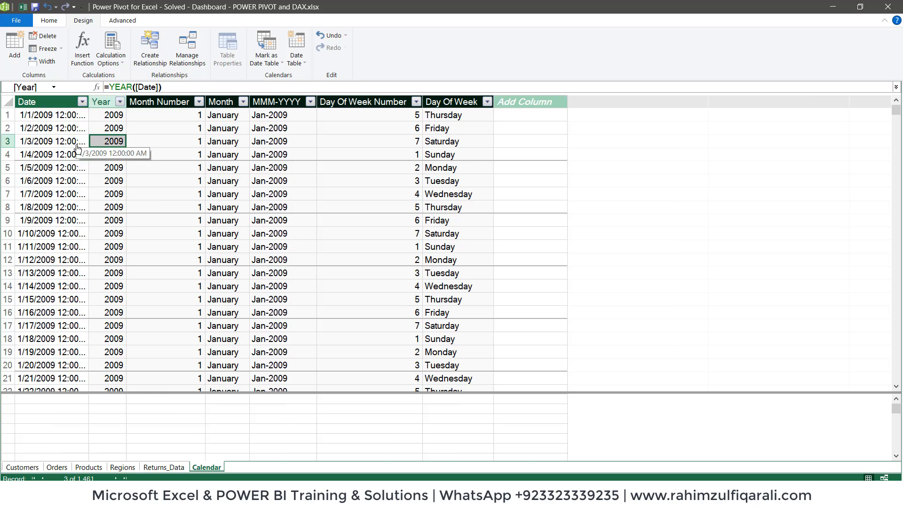
pyautogui.click(83, 102)
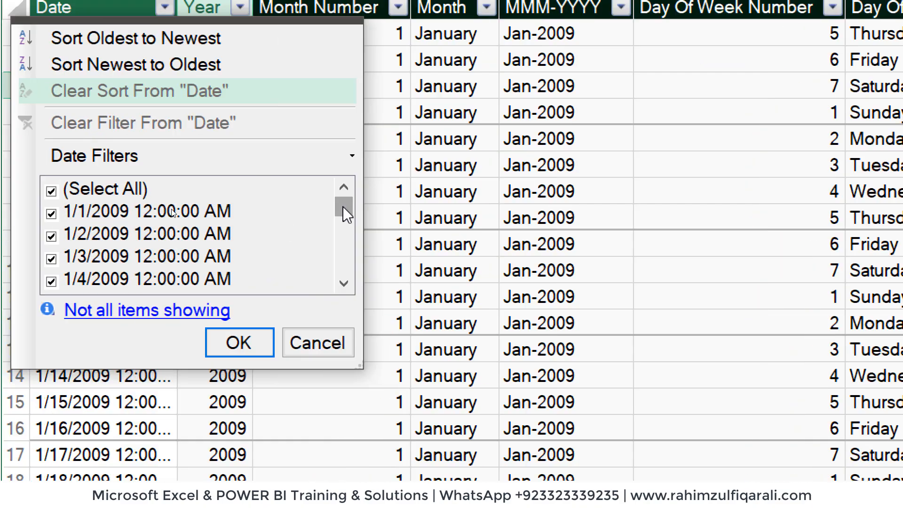
pyautogui.moveTo(343, 207); pyautogui.dragTo(345, 272)
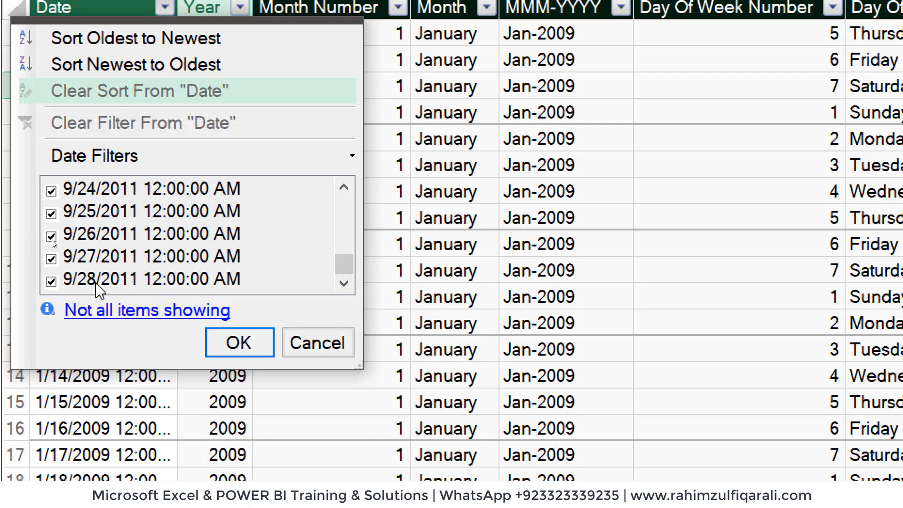
pyautogui.moveTo(343, 261); pyautogui.dragTo(344, 194)
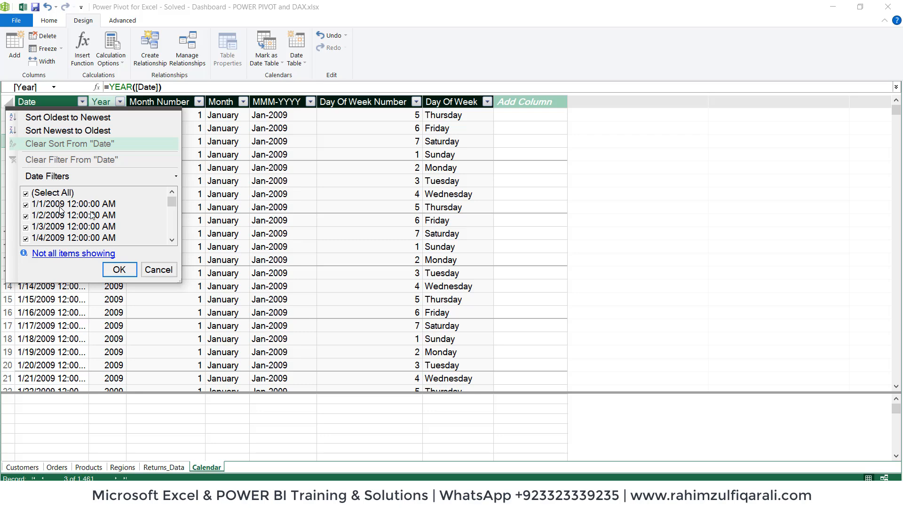
pyautogui.moveTo(171, 202); pyautogui.dragTo(173, 236)
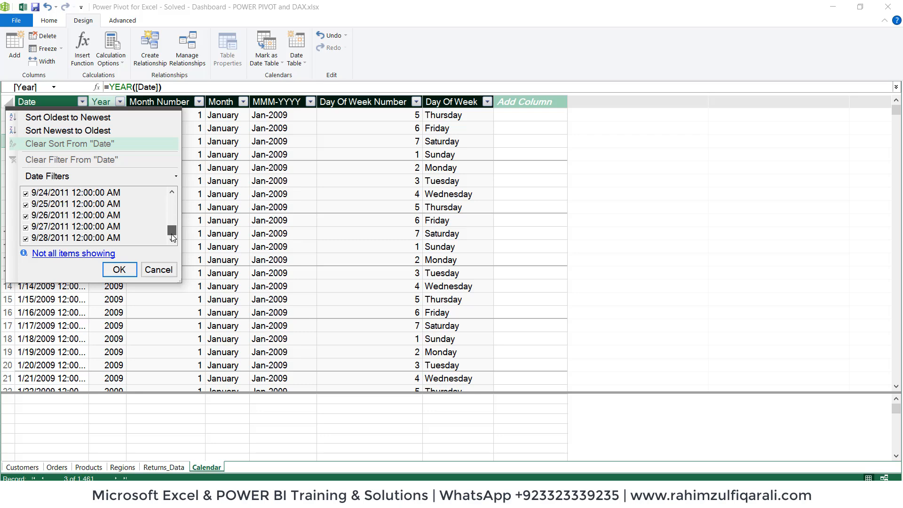
pyautogui.click(228, 217)
pyautogui.click(227, 206)
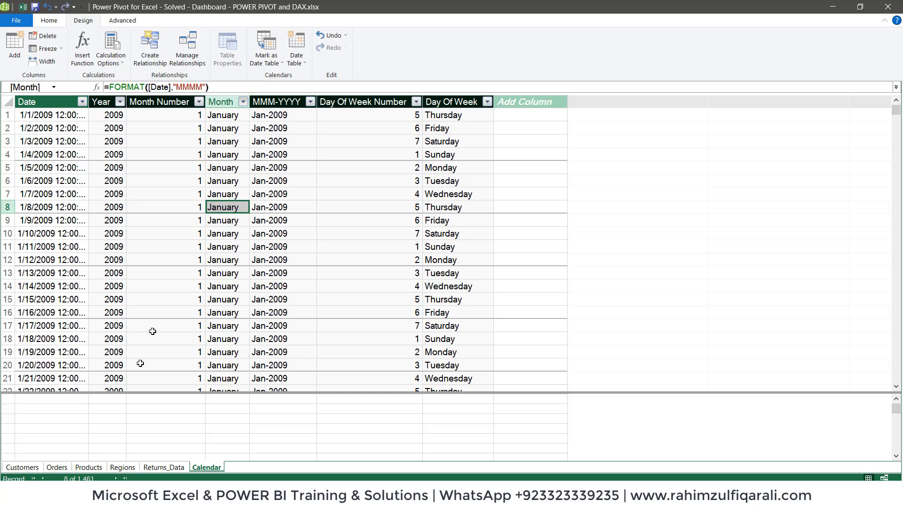
# - Open the Orders table and widen its Order Date column so the heading and dates are readable
pyautogui.click(58, 467)
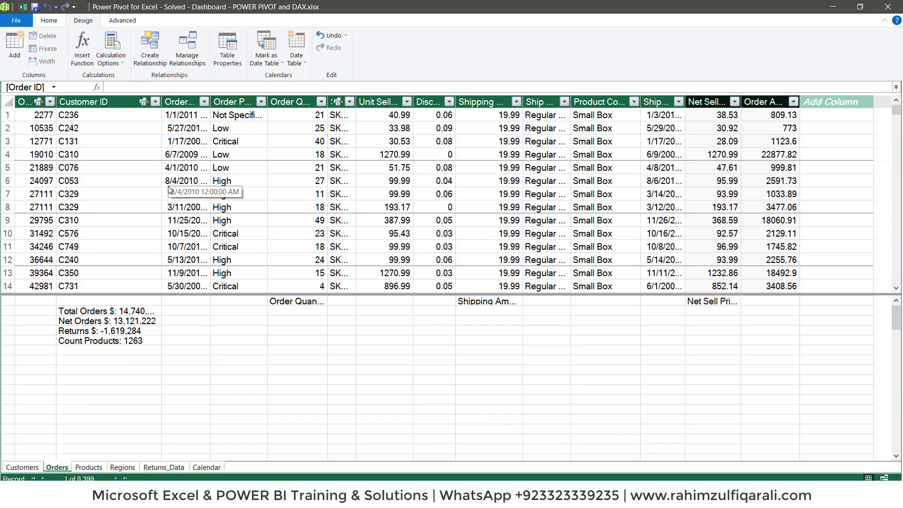
pyautogui.click(184, 100)
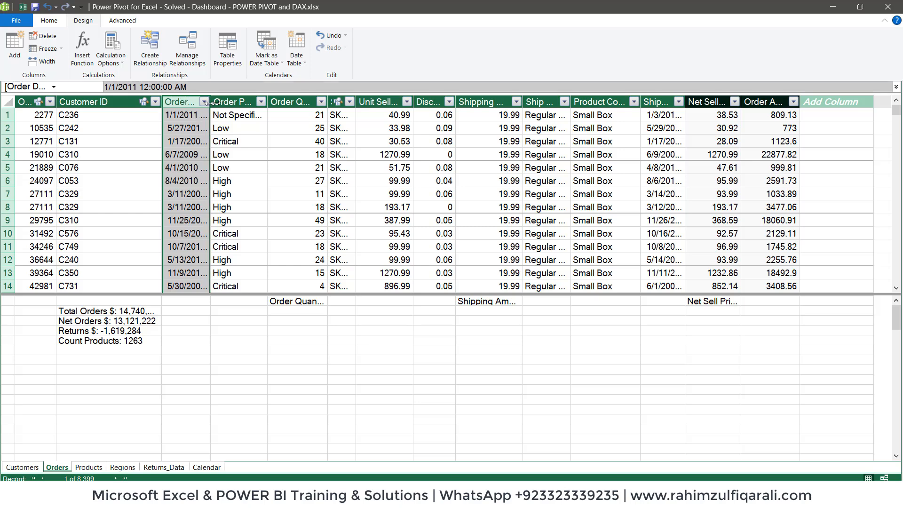
pyautogui.moveTo(211, 102); pyautogui.dragTo(248, 102)
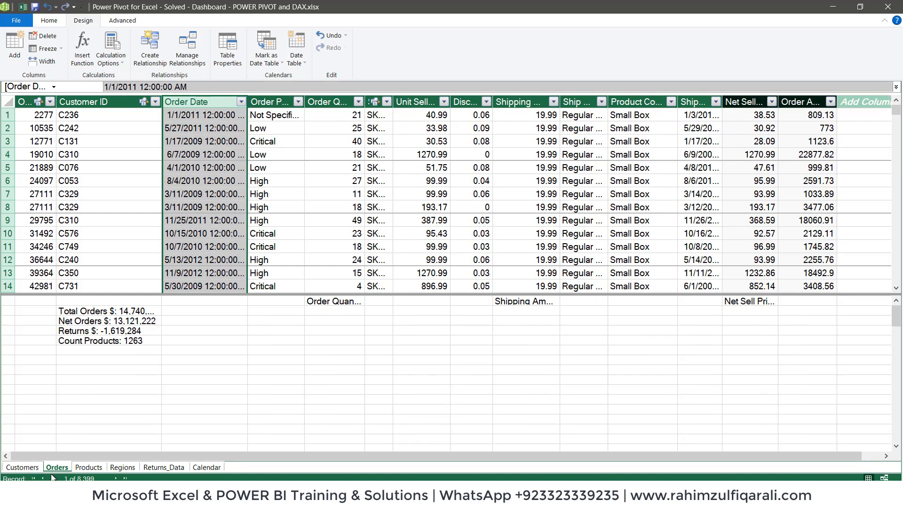
# - Check the range of dates in the Orders table's Order Date filter list and inspect individual order dates without filtering
pyautogui.click(220, 120)
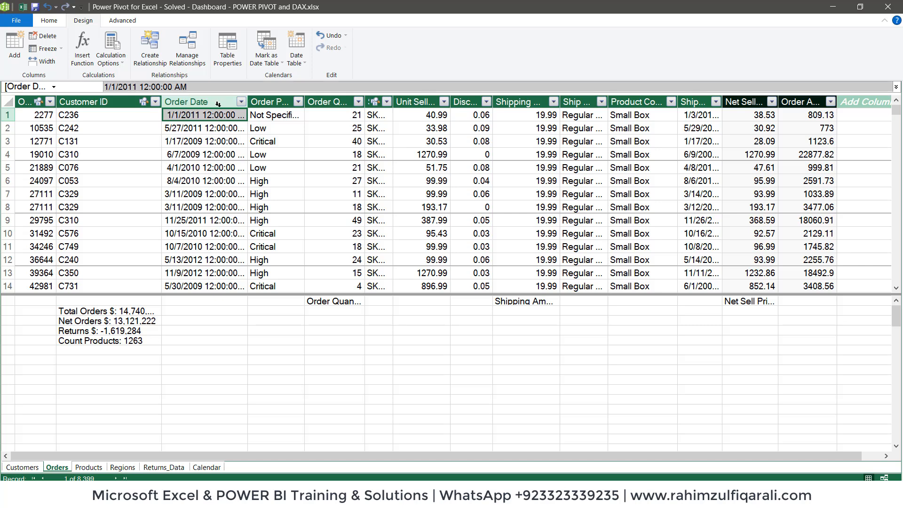
pyautogui.click(218, 104)
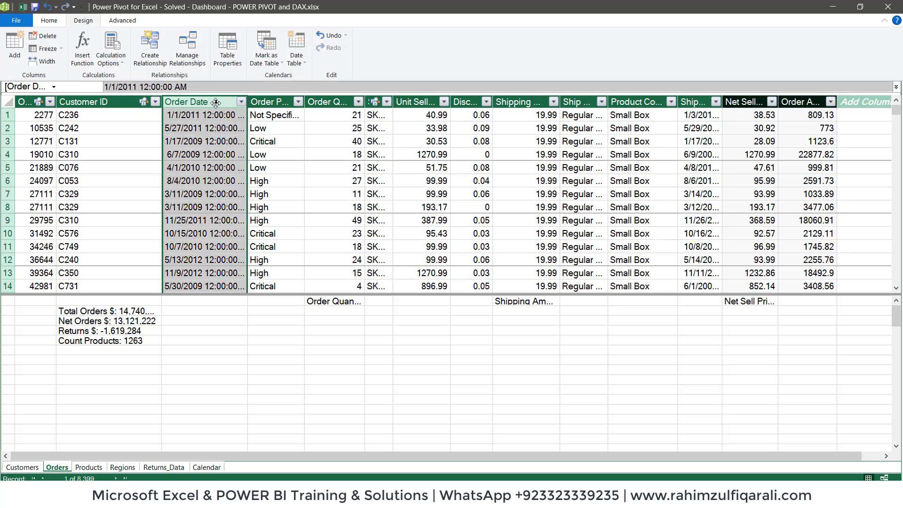
pyautogui.click(241, 103)
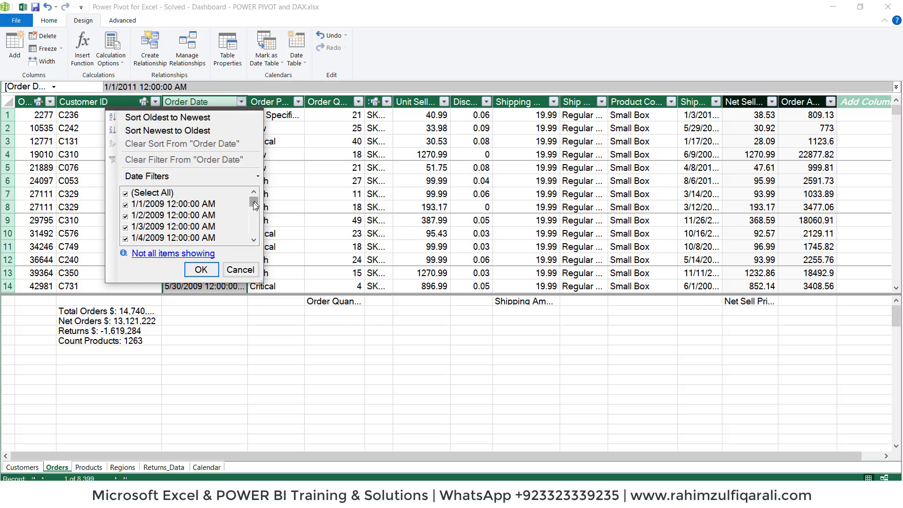
pyautogui.moveTo(254, 202)
pyautogui.mouseDown()
pyautogui.moveTo(260, 239)
pyautogui.moveTo(254, 199)
pyautogui.mouseUp()
pyautogui.click(241, 270)
pyautogui.click(230, 153)
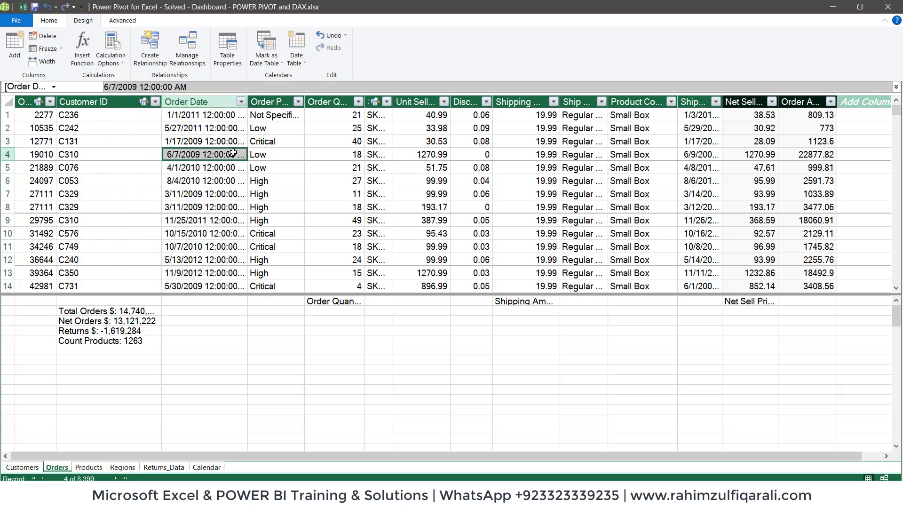
pyautogui.click(207, 219)
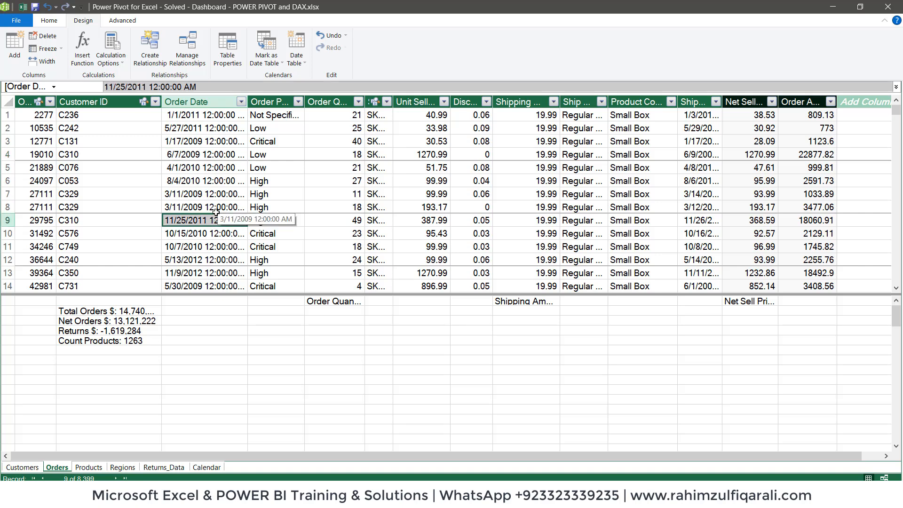
# - Return to the Calendar table and check which years its Year filter list covers, leaving the table unfiltered
pyautogui.click(207, 467)
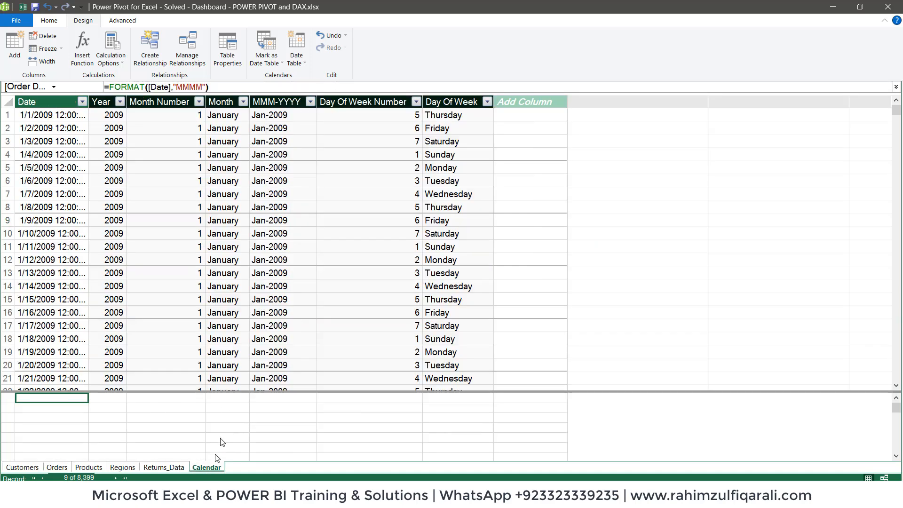
pyautogui.click(205, 220)
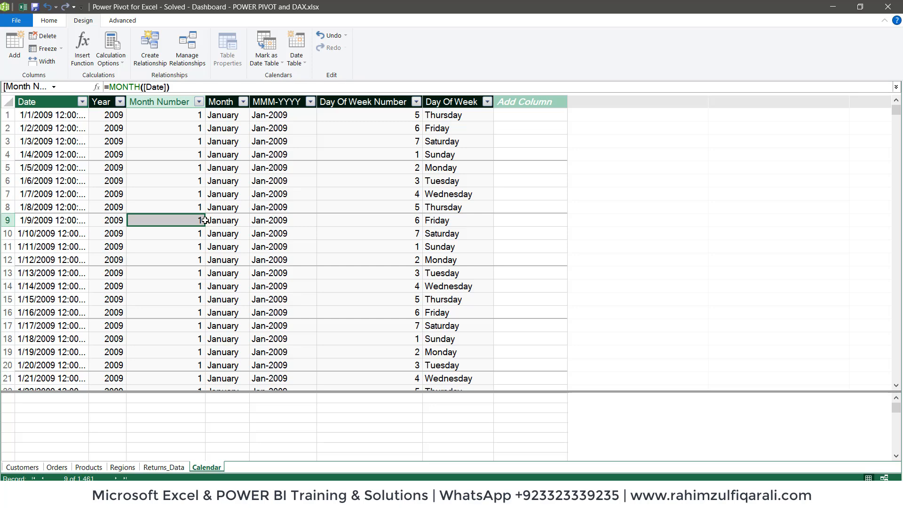
pyautogui.click(72, 192)
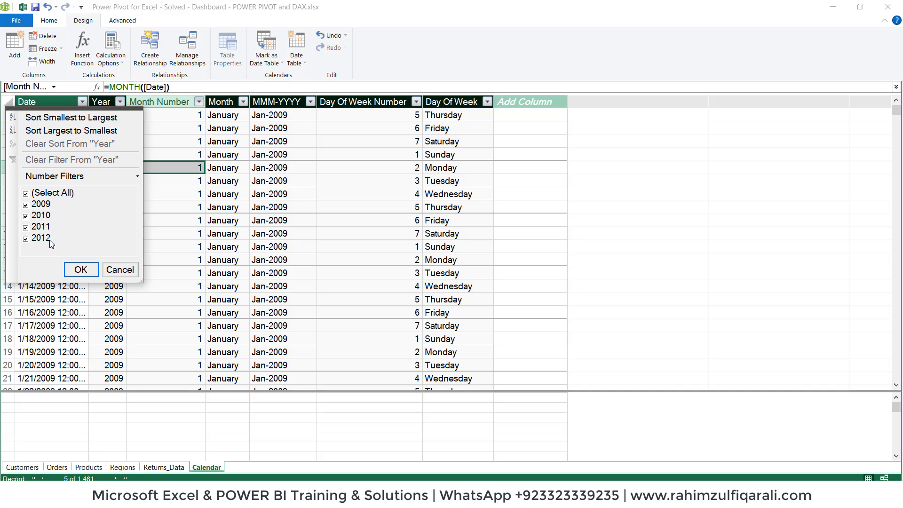
pyautogui.click(114, 273)
pyautogui.click(64, 184)
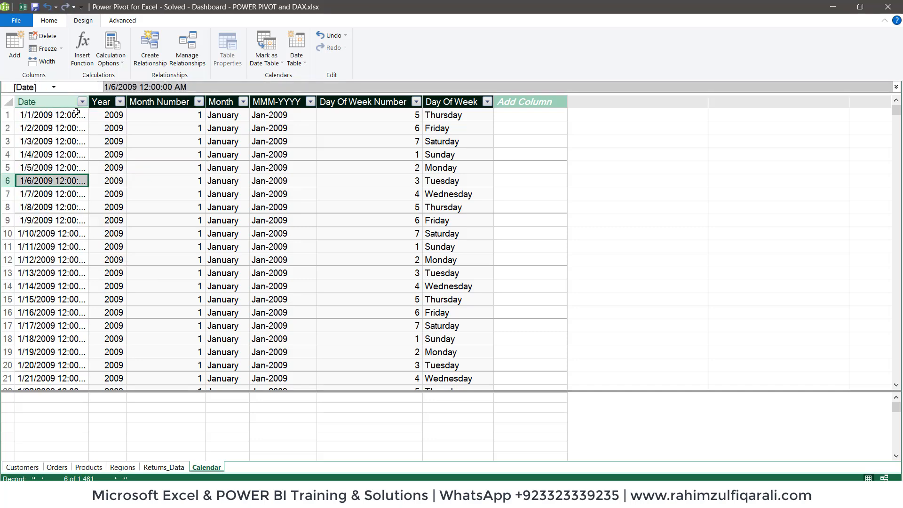
pyautogui.click(83, 102)
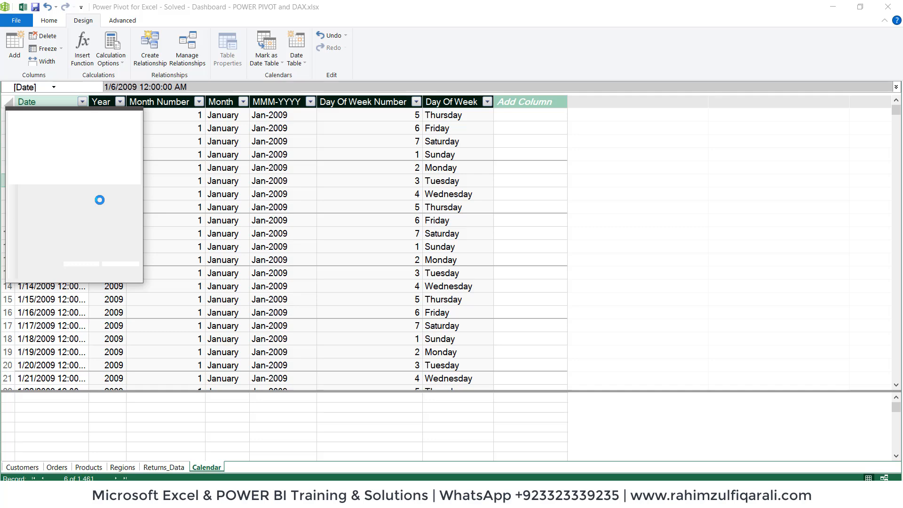
pyautogui.click(191, 219)
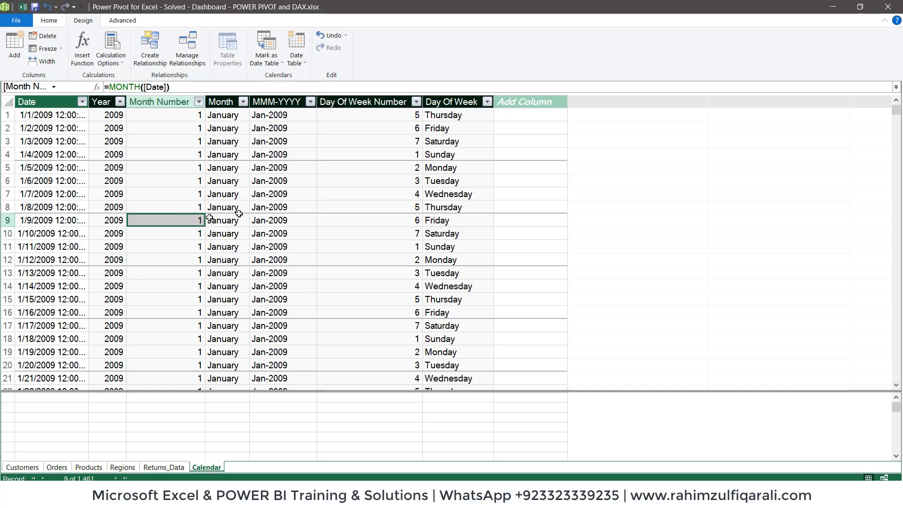
# - Compare the formulas of the Calendar table's Month, MMM-YYYY, Day Of Week Number and Year columns
pyautogui.click(232, 182)
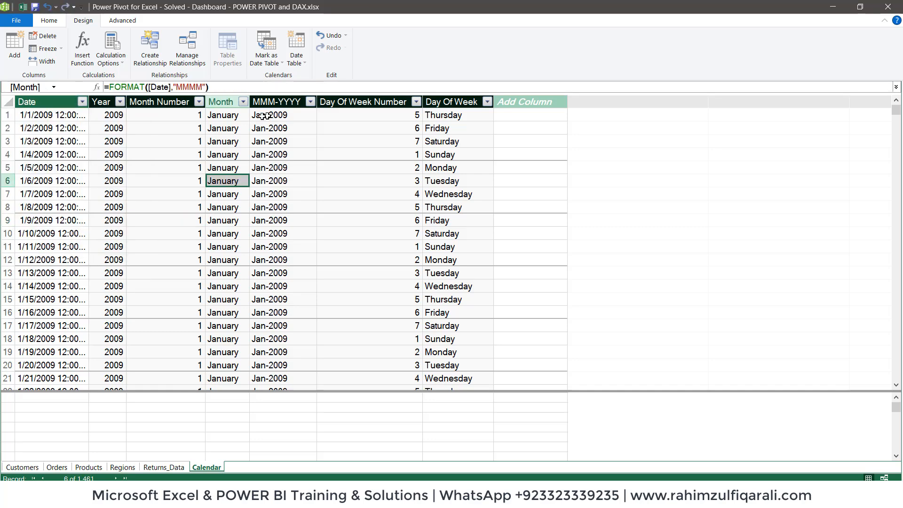
pyautogui.click(227, 102)
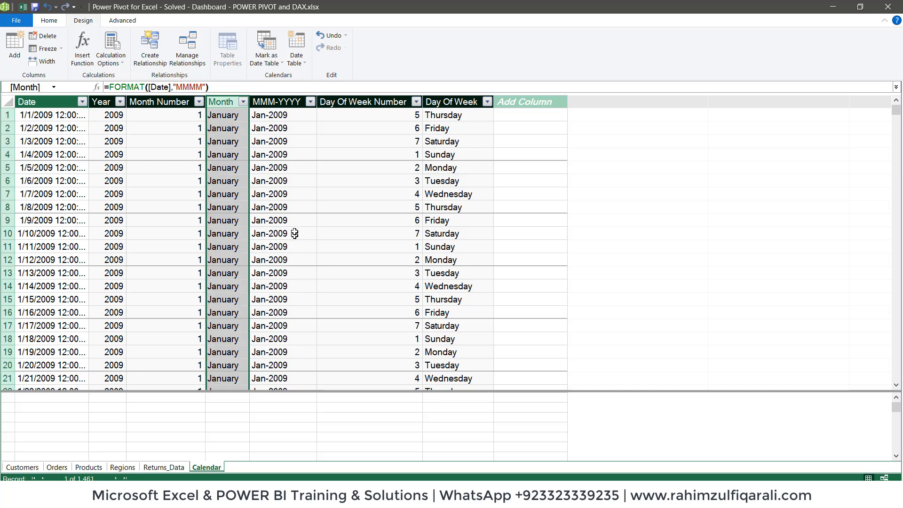
pyautogui.click(271, 101)
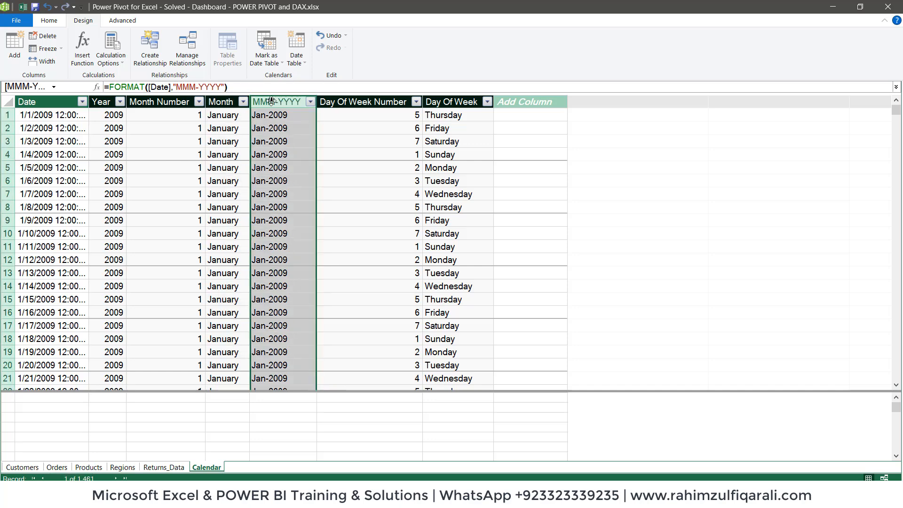
pyautogui.click(333, 101)
pyautogui.click(279, 102)
pyautogui.click(212, 101)
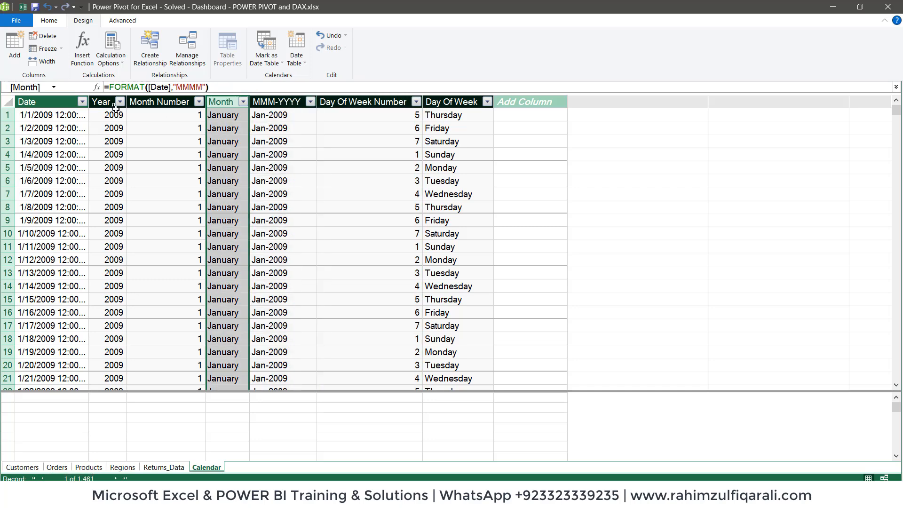
pyautogui.click(97, 101)
pyautogui.click(211, 102)
# - Recheck the Calendar table's Year, Month Number and day-of-week values, finishing with the blank Add Column selected
pyautogui.click(513, 111)
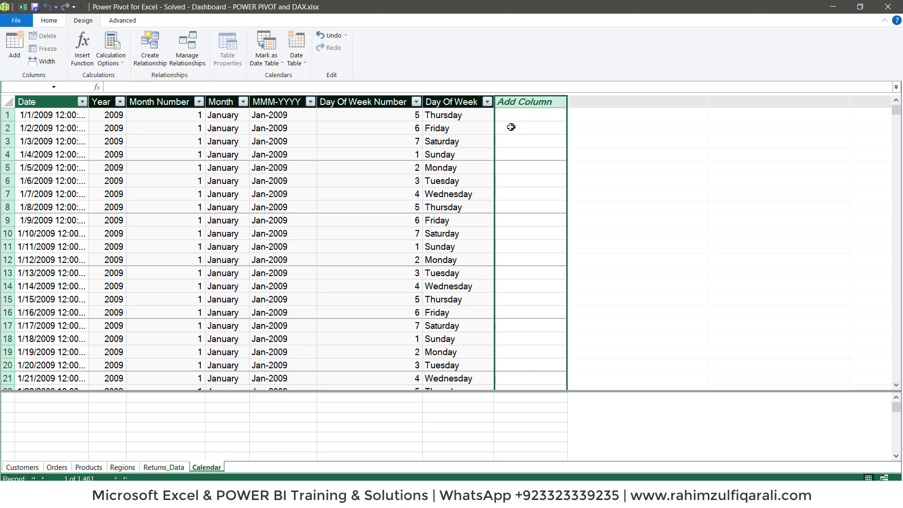
pyautogui.click(329, 151)
pyautogui.click(427, 141)
pyautogui.click(123, 142)
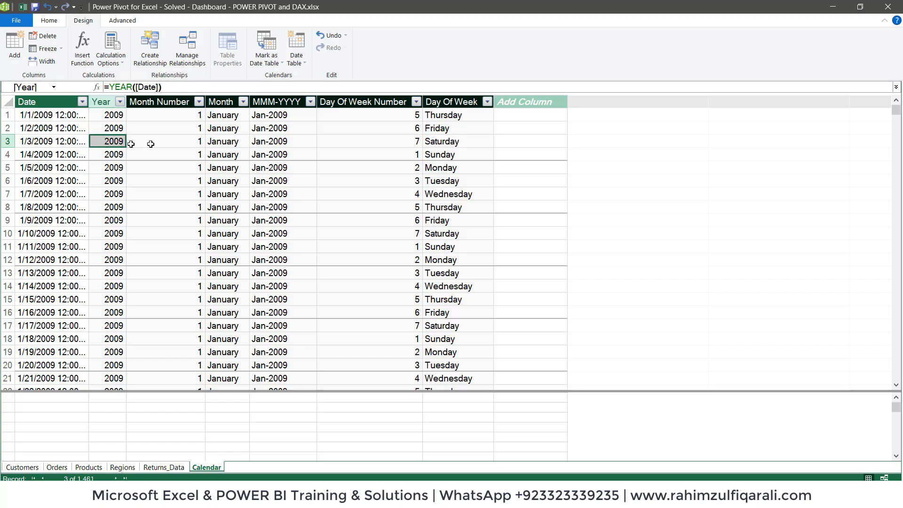
pyautogui.click(150, 144)
pyautogui.click(523, 101)
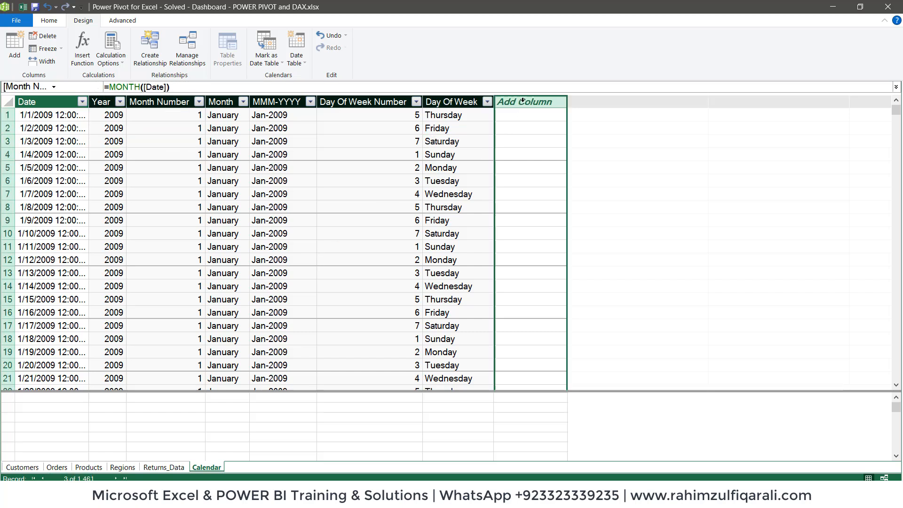
# - Add a calculated column named Quarters to the Calendar table with the formula FORMAT('Calendar'[Date],"\QQ")
pyautogui.click(362, 86)
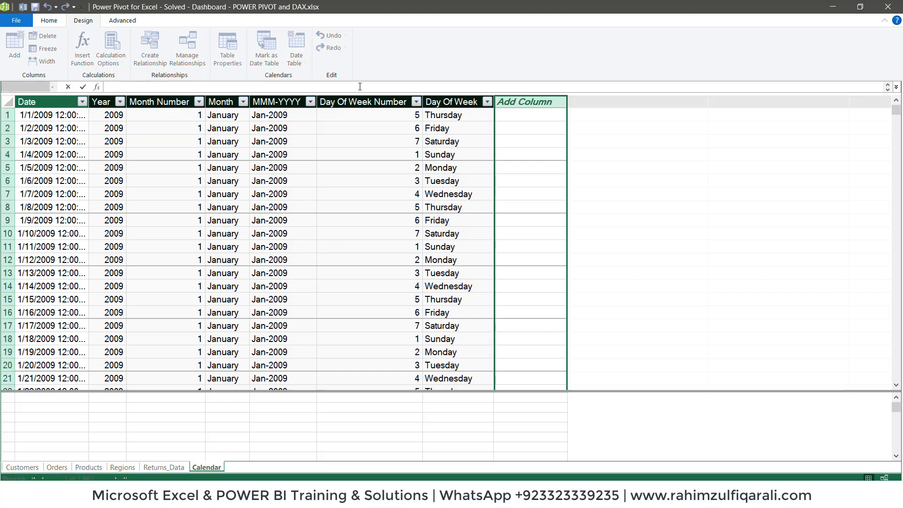
pyautogui.moveTo(362, 94); pyautogui.dragTo(355, 116)
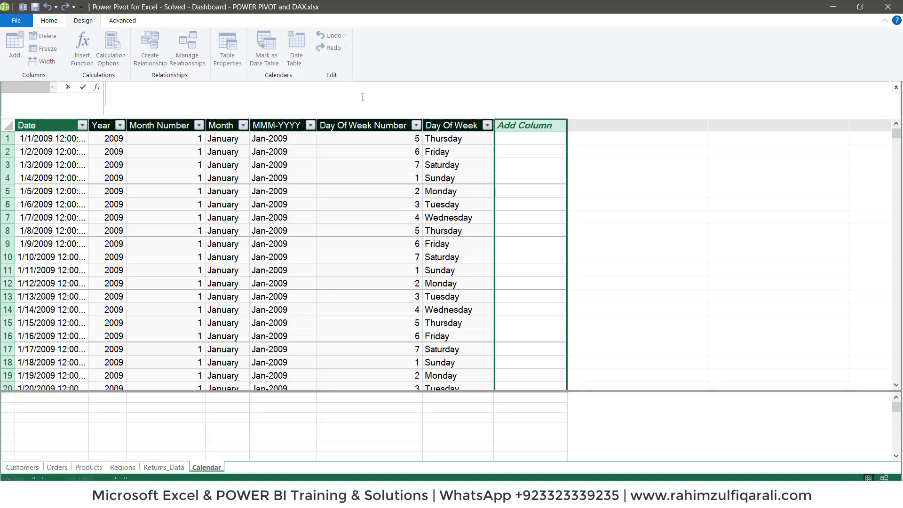
pyautogui.write('Quarters')
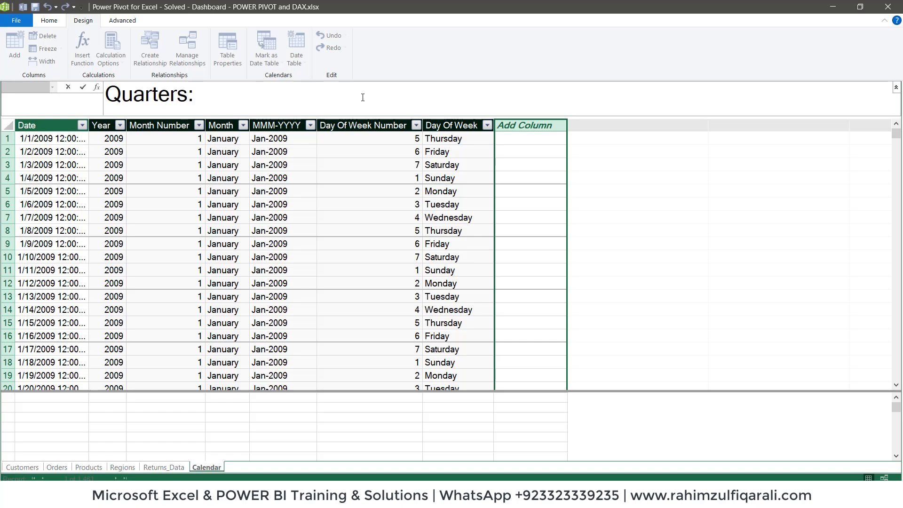
pyautogui.write(':=format(')
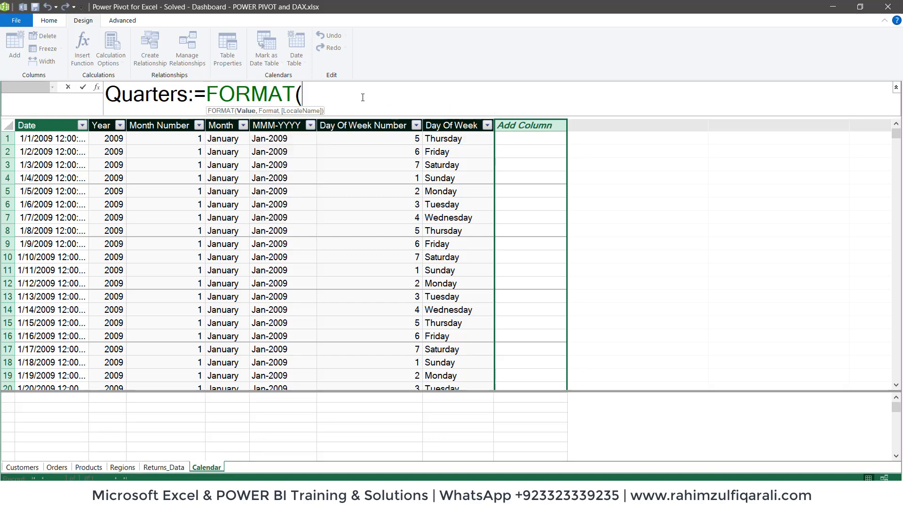
pyautogui.write('calen')
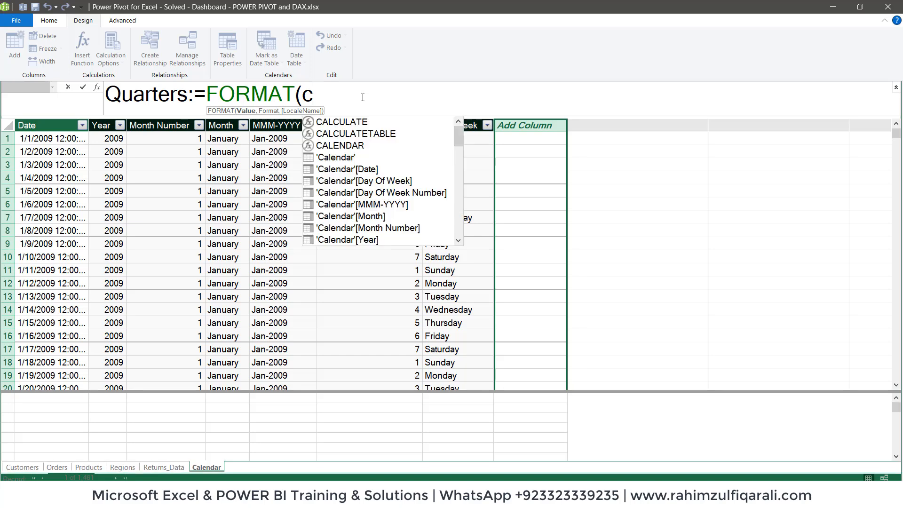
pyautogui.press('Down')
pyautogui.press('Down')
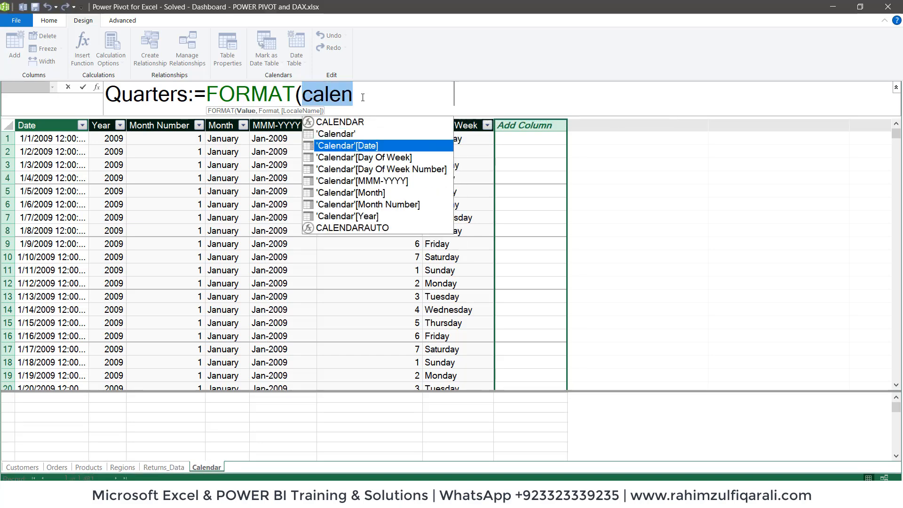
pyautogui.press('Tab')
pyautogui.write(',')
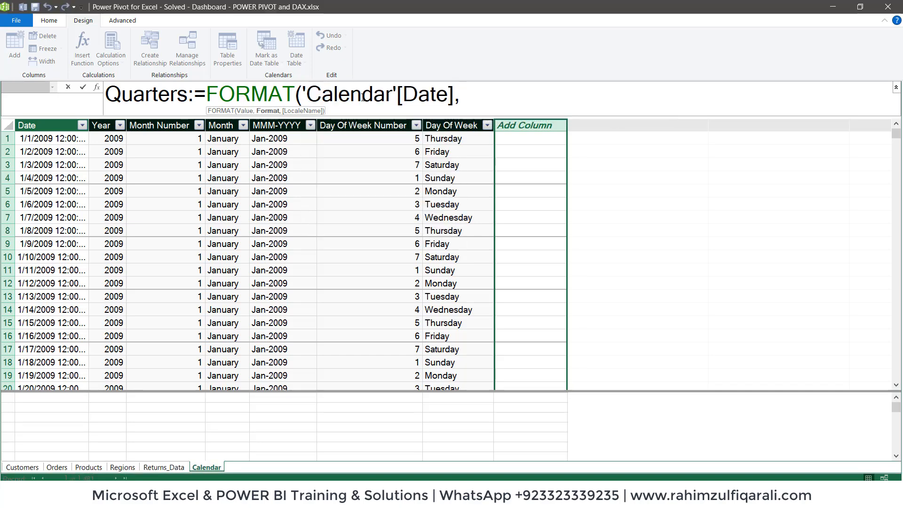
pyautogui.write('"\\')
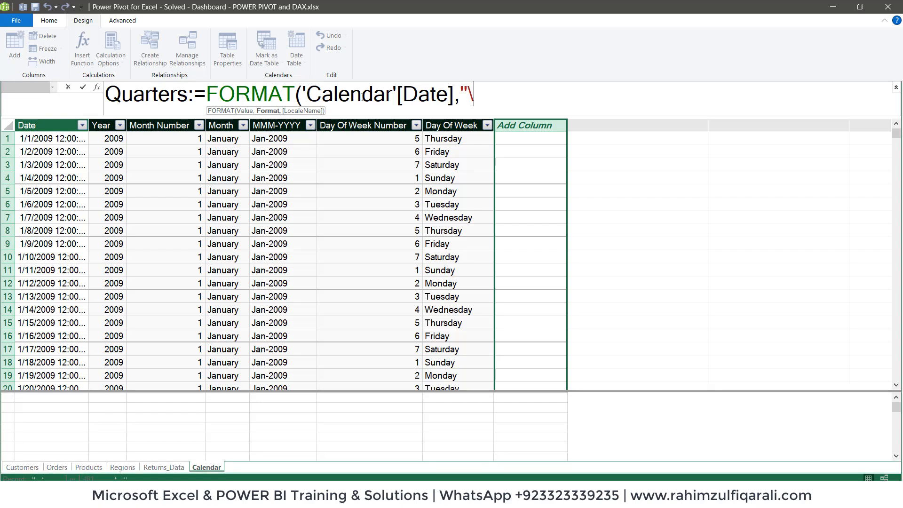
pyautogui.write('QQ"')
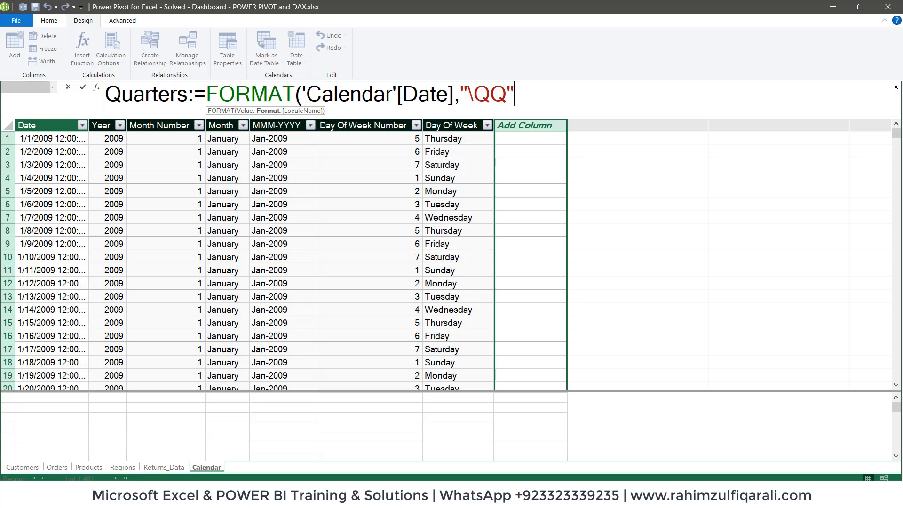
pyautogui.write(')')
pyautogui.press('Return')
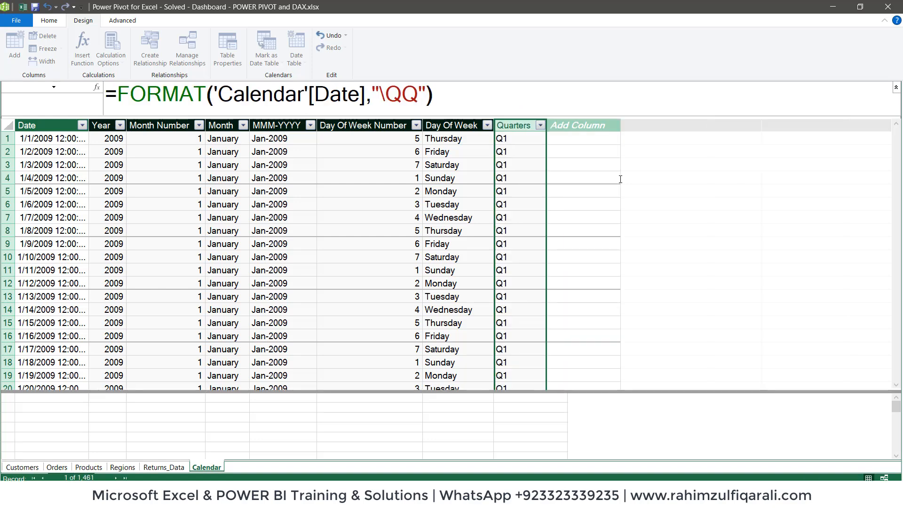
# - Check the values down the Calendar table's new Quarters column, finishing on the Month Number column
pyautogui.click(518, 151)
pyautogui.click(517, 205)
pyautogui.click(517, 231)
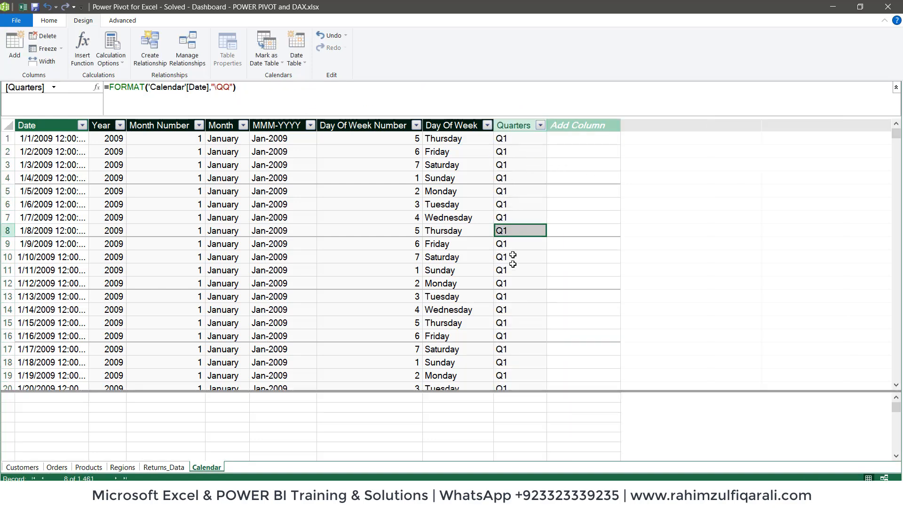
pyautogui.click(513, 265)
pyautogui.moveTo(899, 135)
pyautogui.mouseDown()
pyautogui.moveTo(896, 238)
pyautogui.moveTo(893, 121)
pyautogui.mouseUp()
pyautogui.click(149, 154)
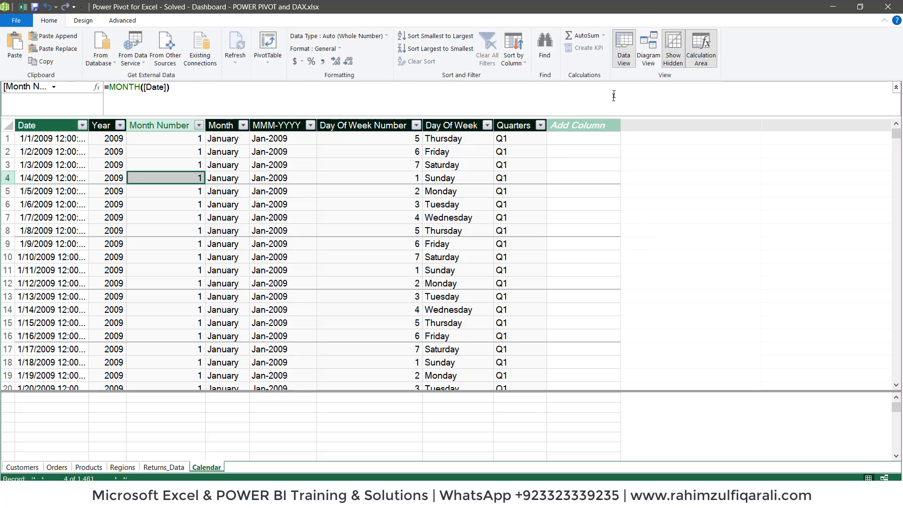
# - In the model diagram, move the Calendar table below Returns_Data and enlarge it to show all its fields
pyautogui.click(649, 47)
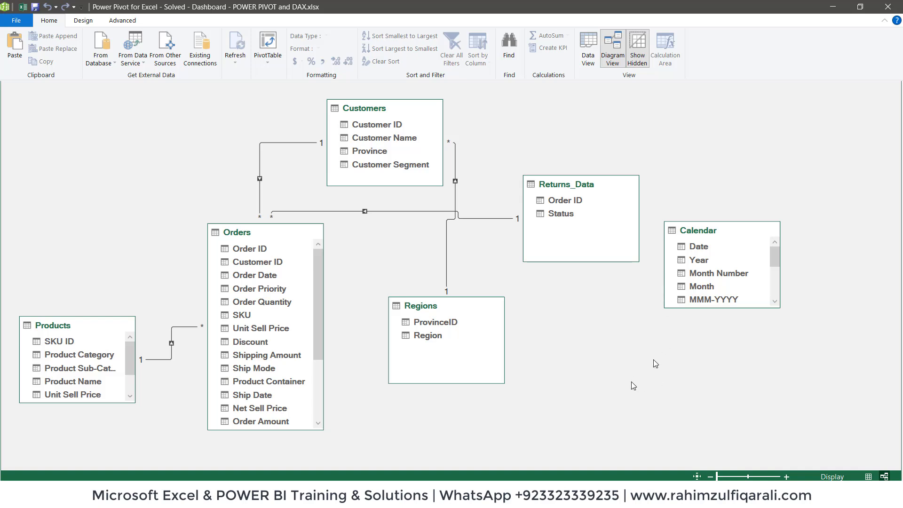
pyautogui.moveTo(705, 236); pyautogui.dragTo(684, 300)
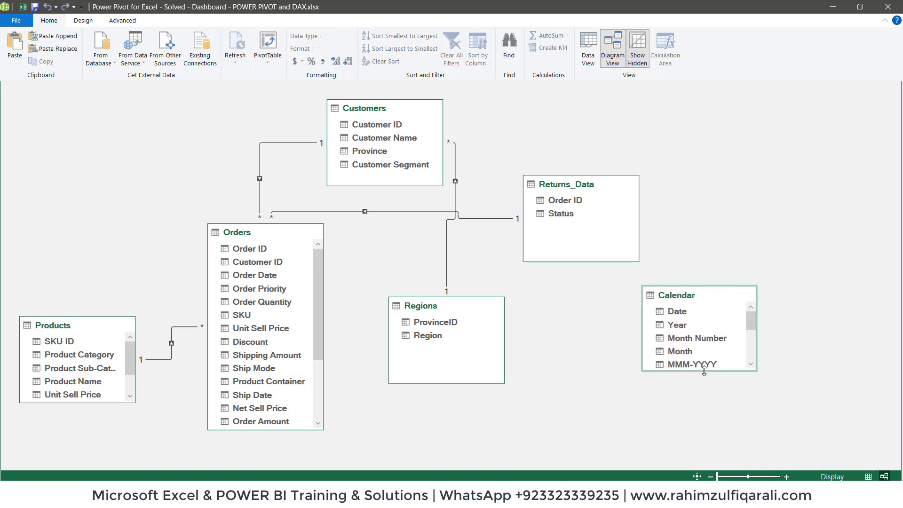
pyautogui.moveTo(704, 372); pyautogui.dragTo(705, 453)
pyautogui.scroll(-1, 272, 258)
# - Create a relationship between the Calendar table's Date field and the Orders table's Order Date field
pyautogui.click(238, 210)
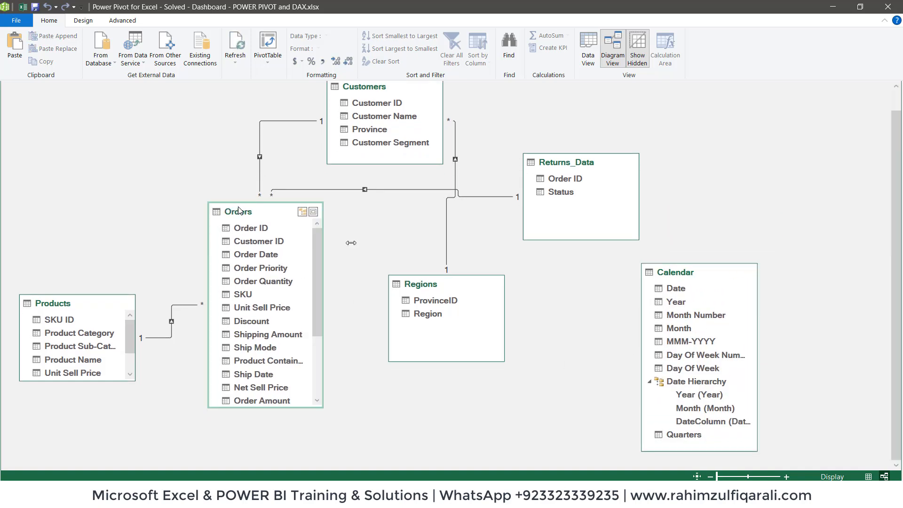
pyautogui.click(686, 269)
pyautogui.moveTo(680, 293); pyautogui.dragTo(251, 257)
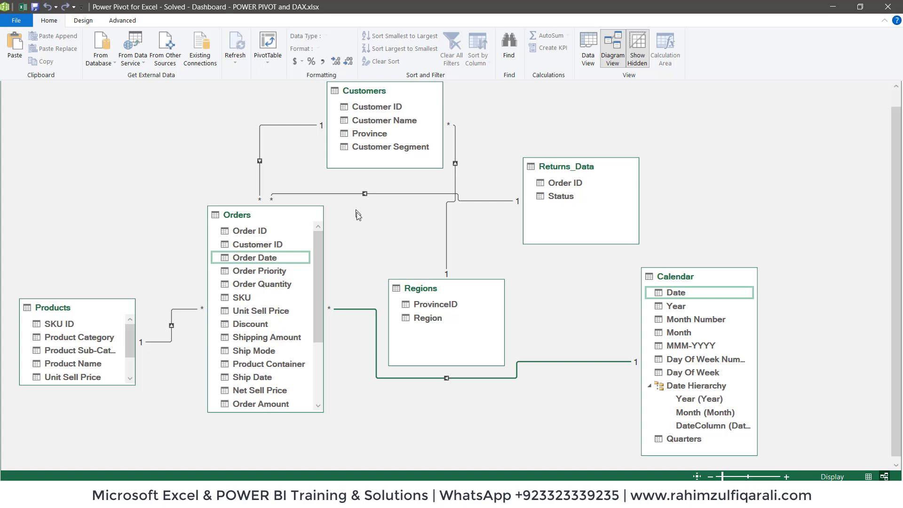
# - Leave the diagram, switch to the Excel workbook and select a value in the province PivotTable on the Workings sheet
pyautogui.click(589, 50)
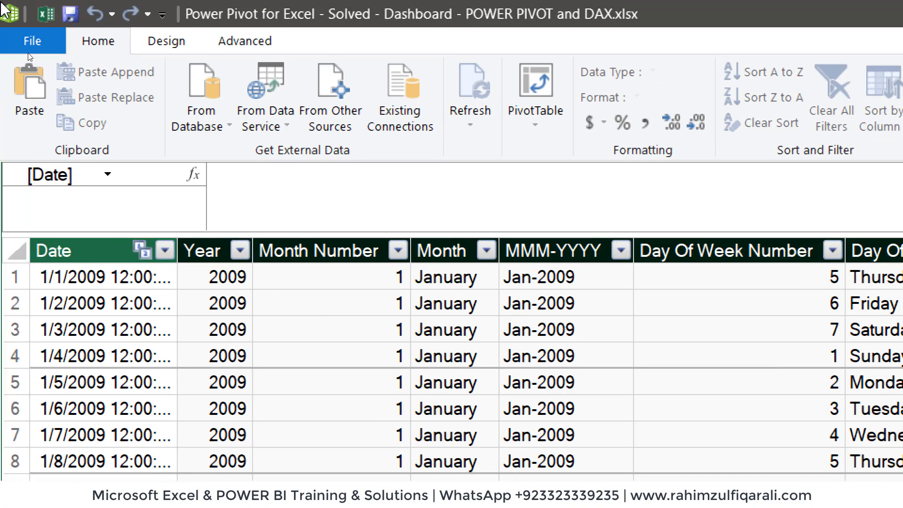
pyautogui.click(46, 15)
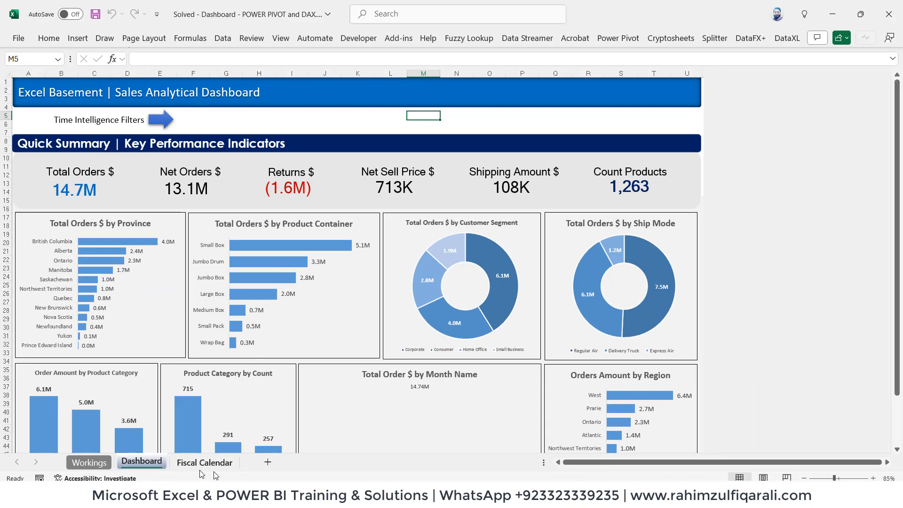
pyautogui.click(88, 462)
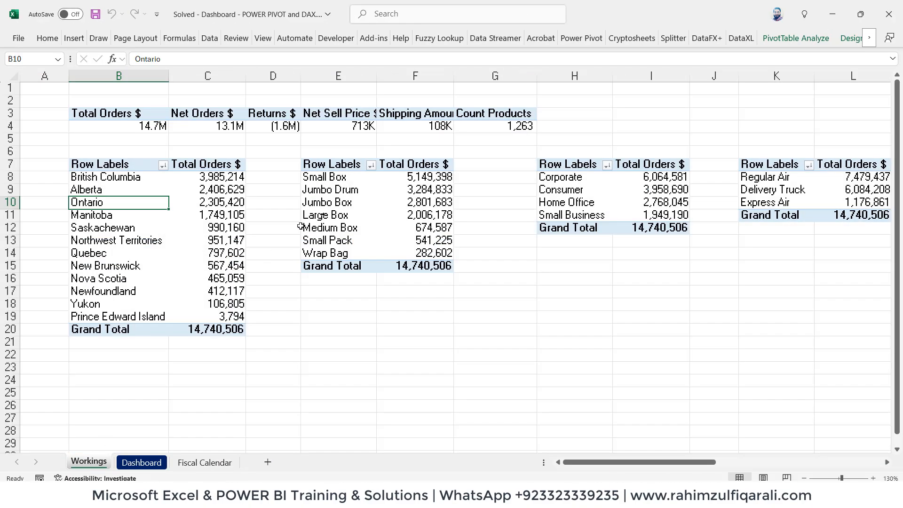
pyautogui.click(350, 203)
pyautogui.click(233, 214)
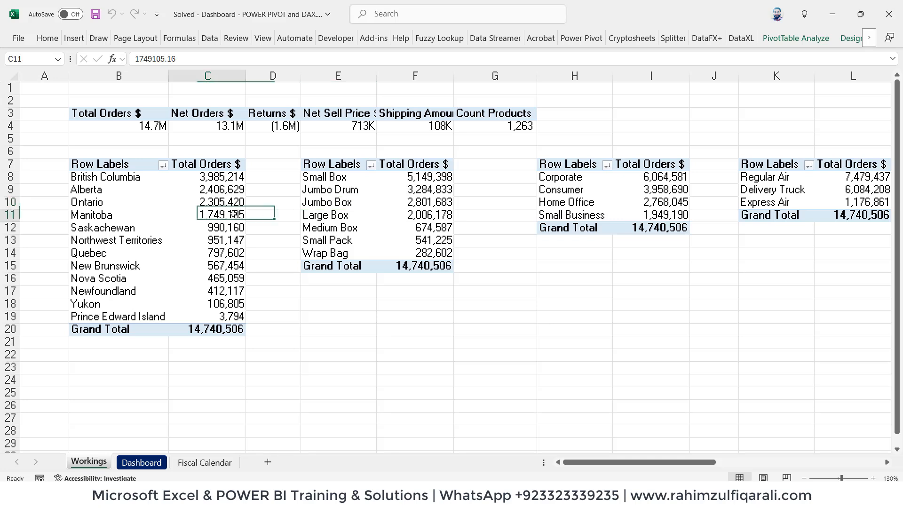
# - Insert slicers for the Calendar table's Month, Quarters and Year fields from the full data model field list
pyautogui.click(809, 37)
pyautogui.click(348, 96)
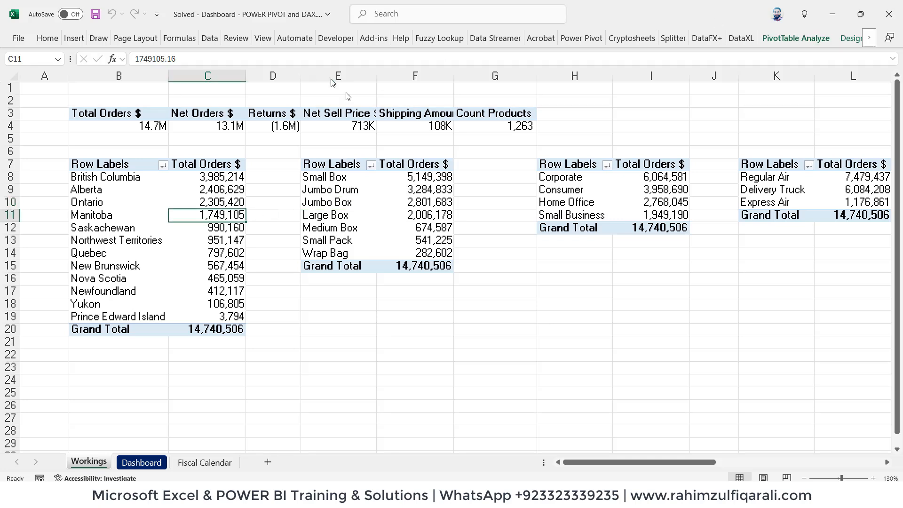
pyautogui.click(428, 183)
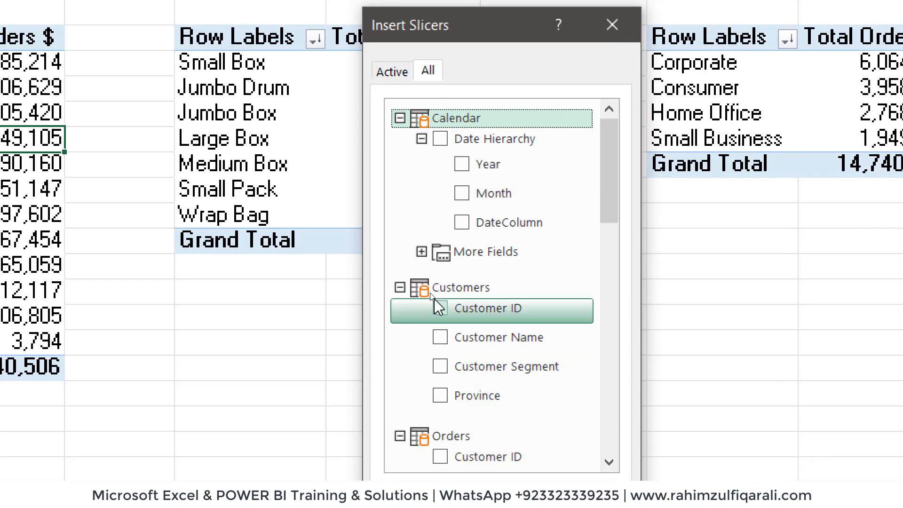
pyautogui.click(421, 252)
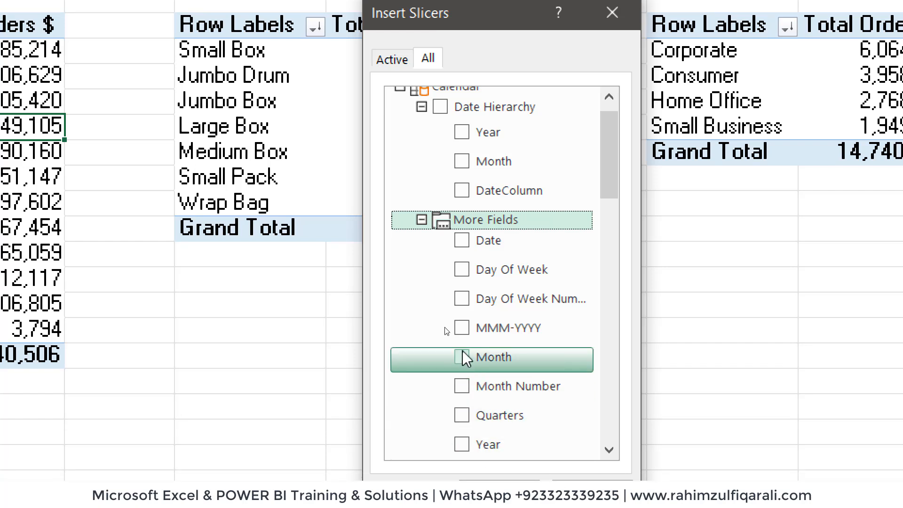
pyautogui.click(460, 367)
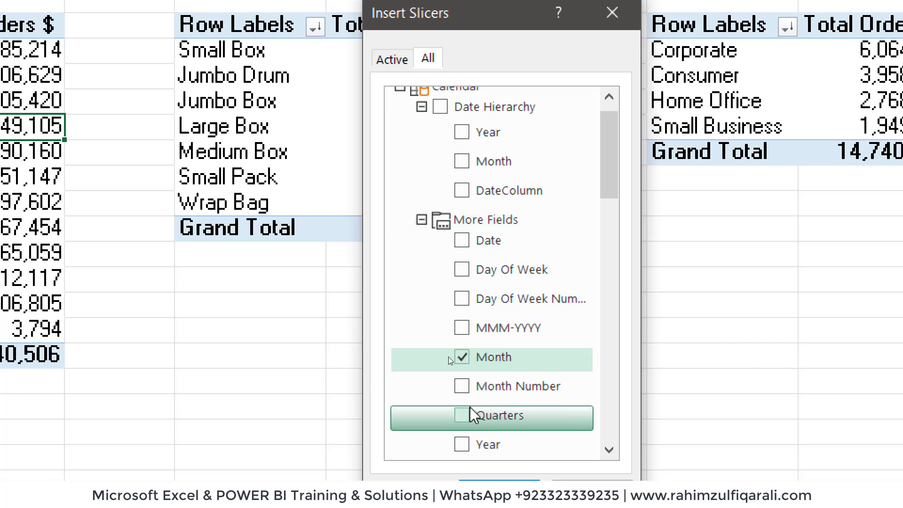
pyautogui.click(461, 426)
pyautogui.click(463, 442)
pyautogui.press('Return')
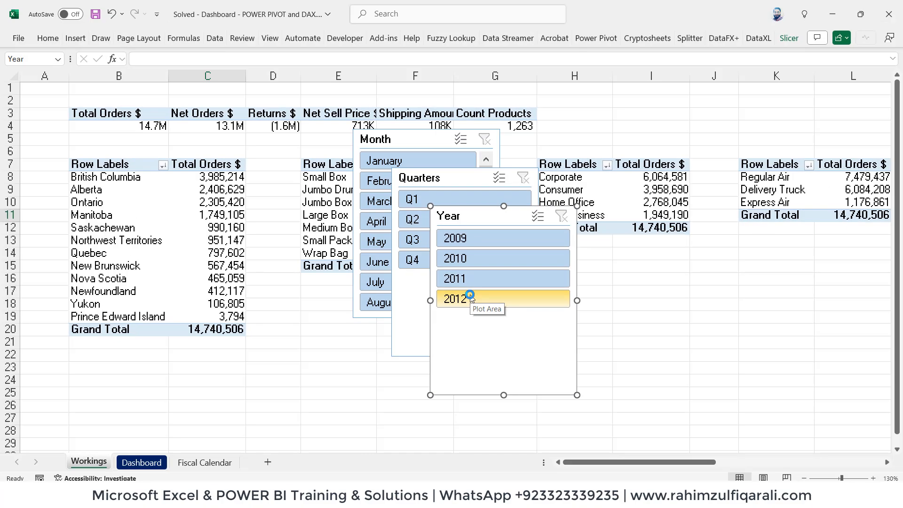
# - Move all three slicers from Workings to cell C4 of the Fiscal Calendar sheet, pasting everything including active content
pyautogui.keyDown('ctrl'); pyautogui.click(456, 178); pyautogui.keyUp('ctrl')
pyautogui.keyDown('ctrl'); pyautogui.click(433, 144); pyautogui.keyUp('ctrl')
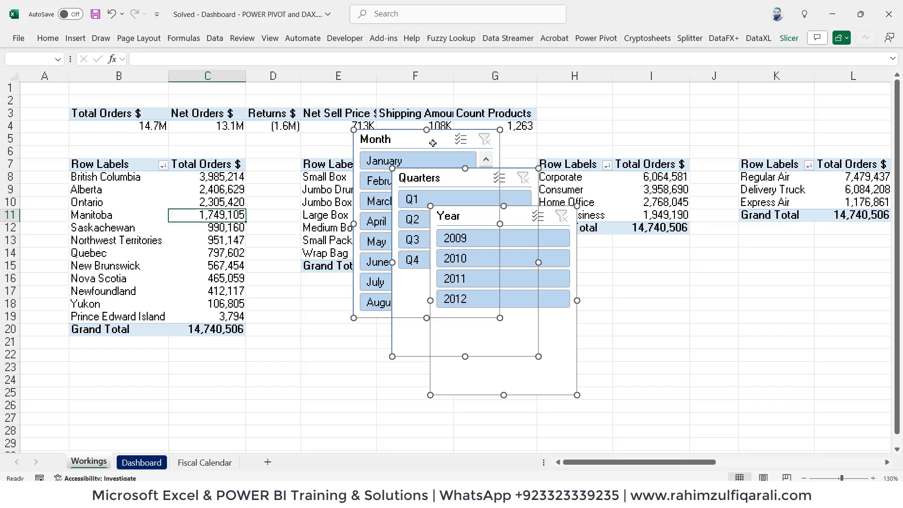
pyautogui.hotkey('ctrl', 'x')
pyautogui.click(205, 463)
pyautogui.click(293, 183)
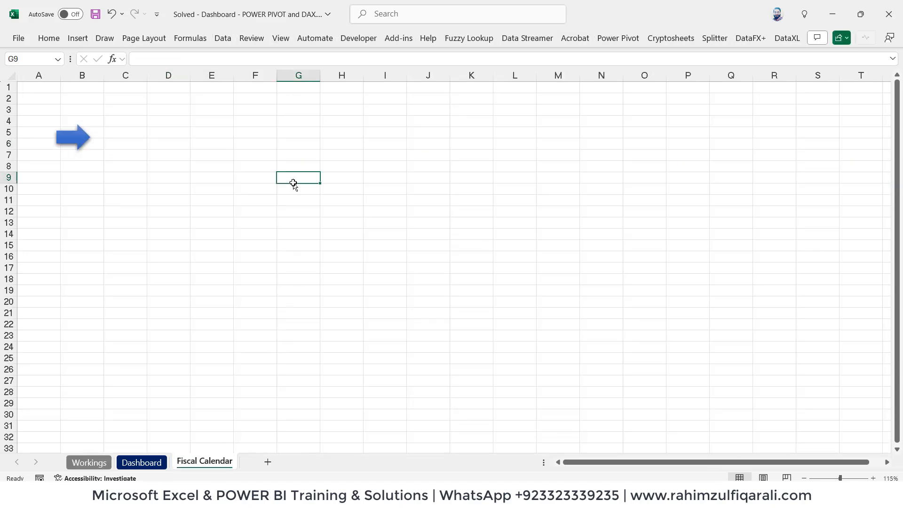
pyautogui.click(125, 121)
pyautogui.hotkey('ctrl', 'v')
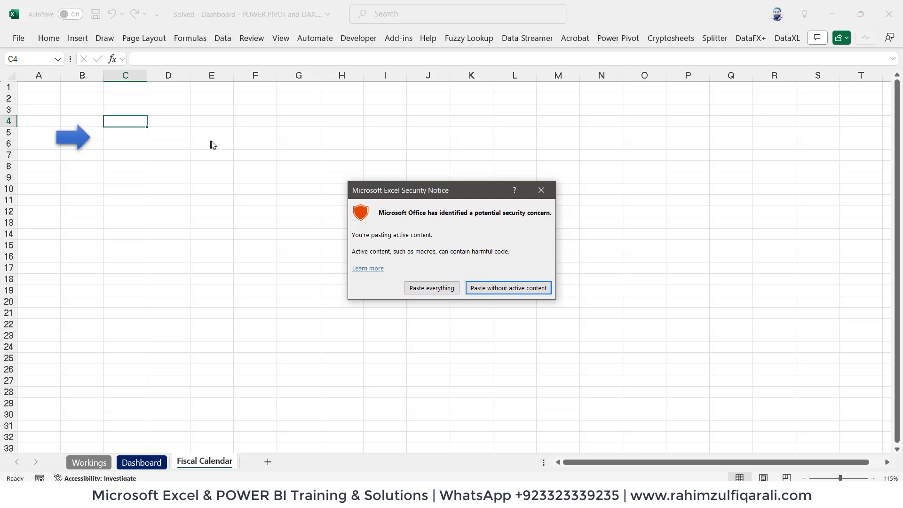
pyautogui.click(433, 289)
pyautogui.click(492, 242)
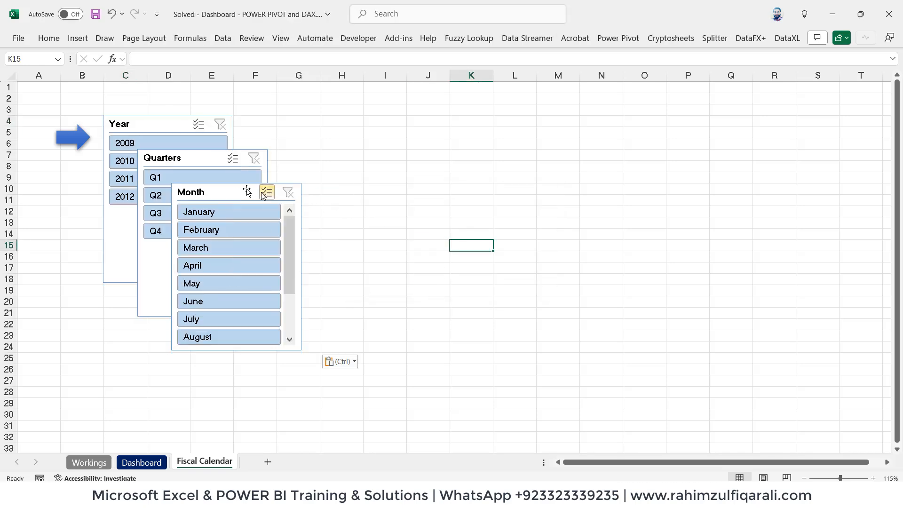
# - Arrange the Year, Quarters and Month slicers side by side in that order and inspect the Month slicer's list
pyautogui.moveTo(245, 192); pyautogui.dragTo(525, 140)
pyautogui.moveTo(162, 158); pyautogui.dragTo(328, 140)
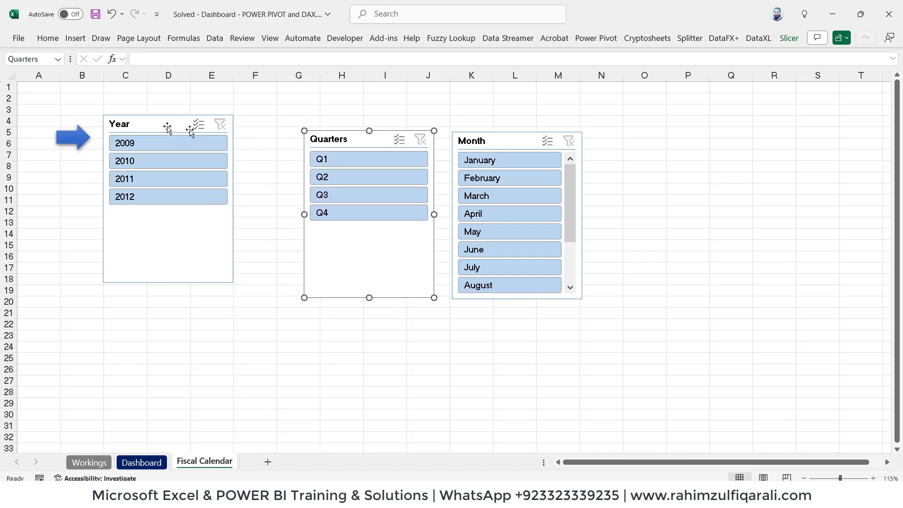
pyautogui.moveTo(141, 124); pyautogui.dragTo(192, 140)
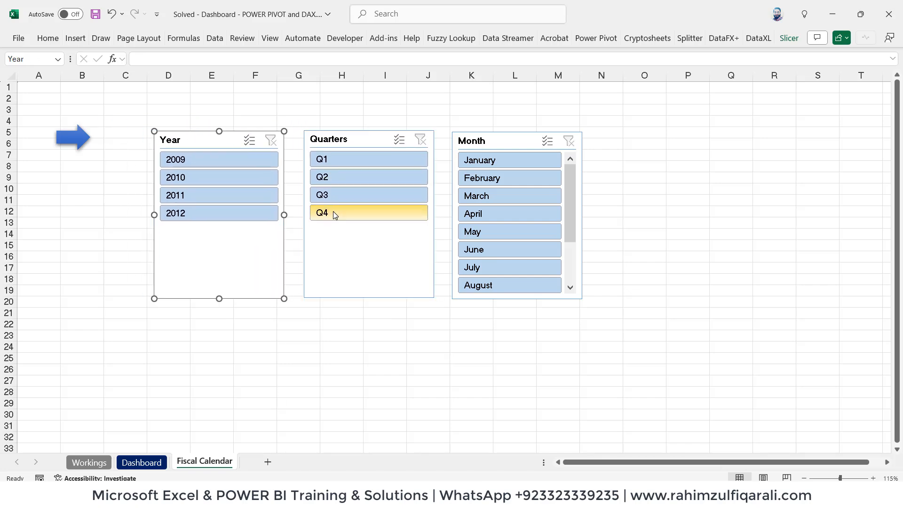
pyautogui.click(476, 137)
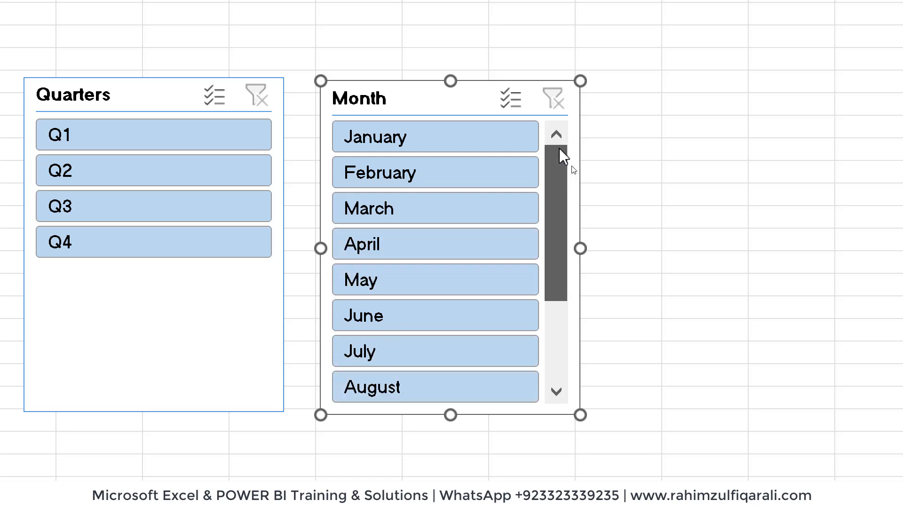
pyautogui.moveTo(561, 151)
pyautogui.mouseDown()
pyautogui.moveTo(553, 282)
pyautogui.moveTo(572, 151)
pyautogui.moveTo(564, 336)
pyautogui.moveTo(568, 173)
pyautogui.moveTo(555, 143)
pyautogui.mouseUp()
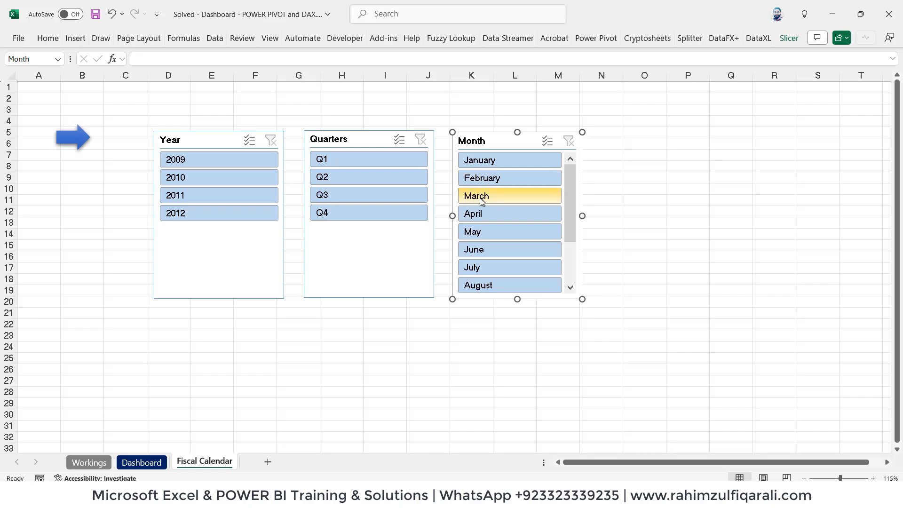
# - Switch to the Power Pivot window and change the Calendar table's Month column formula to =FORMAT([Date],"MMM")
pyautogui.click(466, 497)
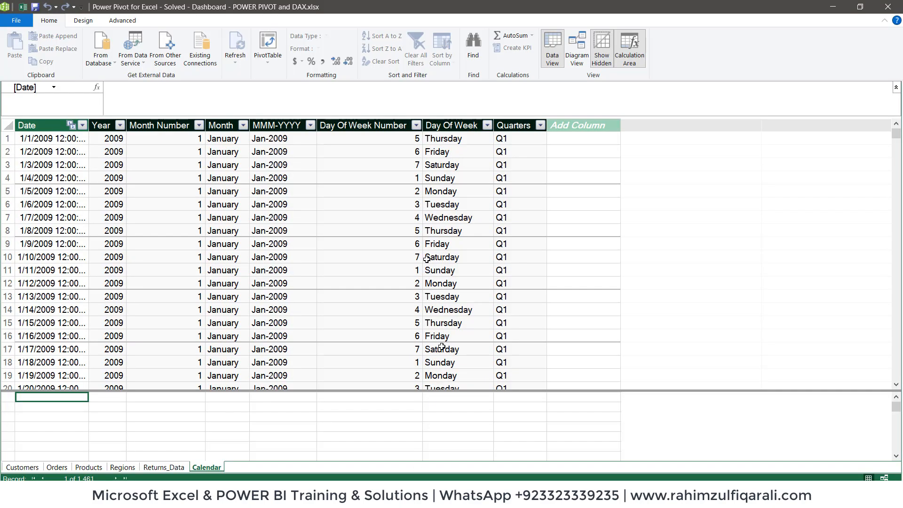
pyautogui.click(219, 125)
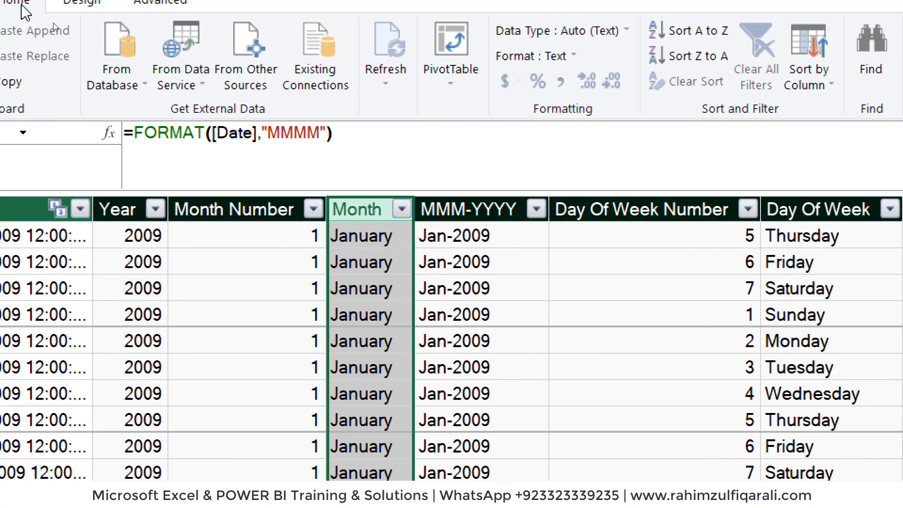
pyautogui.click(319, 135)
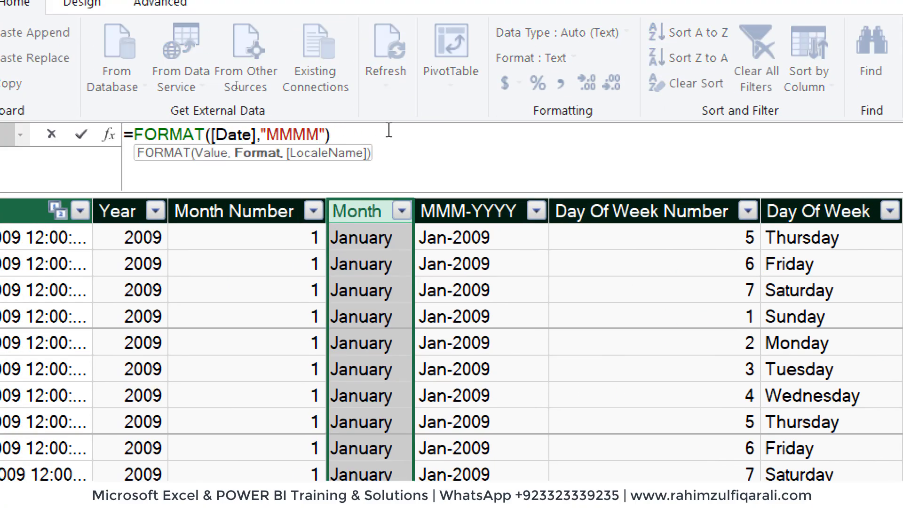
pyautogui.press('BackSpace')
pyautogui.press('Return')
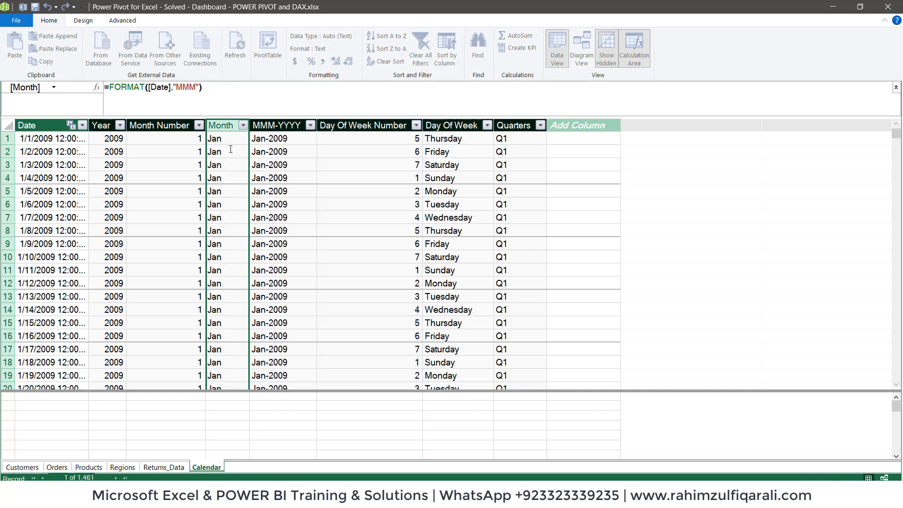
# - Review the Month column's values across the rows of the Calendar table
pyautogui.click(230, 151)
pyautogui.click(227, 204)
pyautogui.click(224, 241)
pyautogui.click(220, 280)
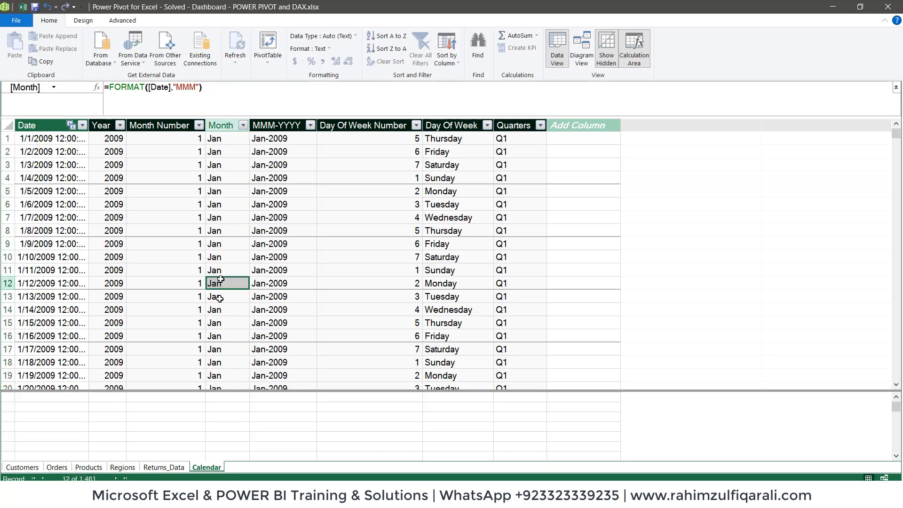
pyautogui.click(223, 323)
pyautogui.click(227, 361)
pyautogui.click(230, 293)
pyautogui.click(226, 218)
pyautogui.click(226, 191)
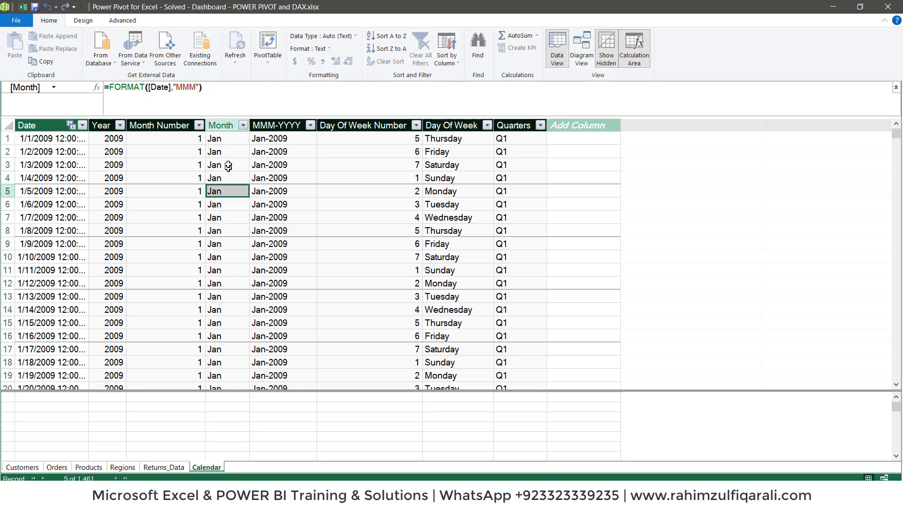
pyautogui.click(226, 164)
# - Return to the Excel workbook and examine the order of the months in the Month slicer
pyautogui.click(23, 7)
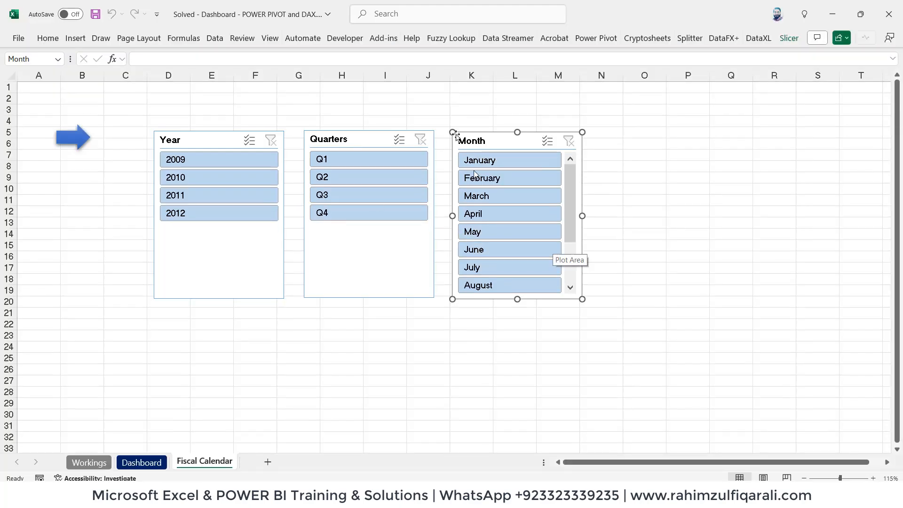
pyautogui.moveTo(496, 154); pyautogui.dragTo(475, 137)
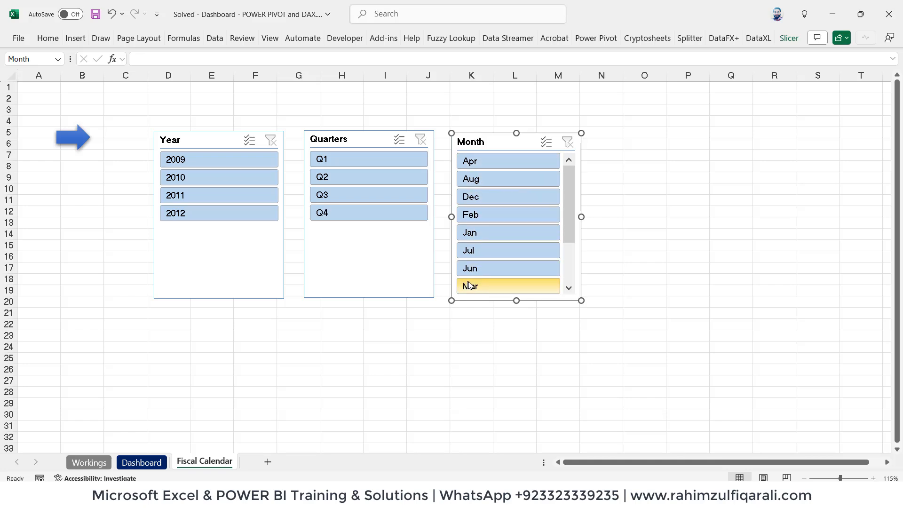
pyautogui.moveTo(572, 184)
pyautogui.mouseDown()
pyautogui.moveTo(569, 253)
pyautogui.moveTo(576, 184)
pyautogui.mouseUp()
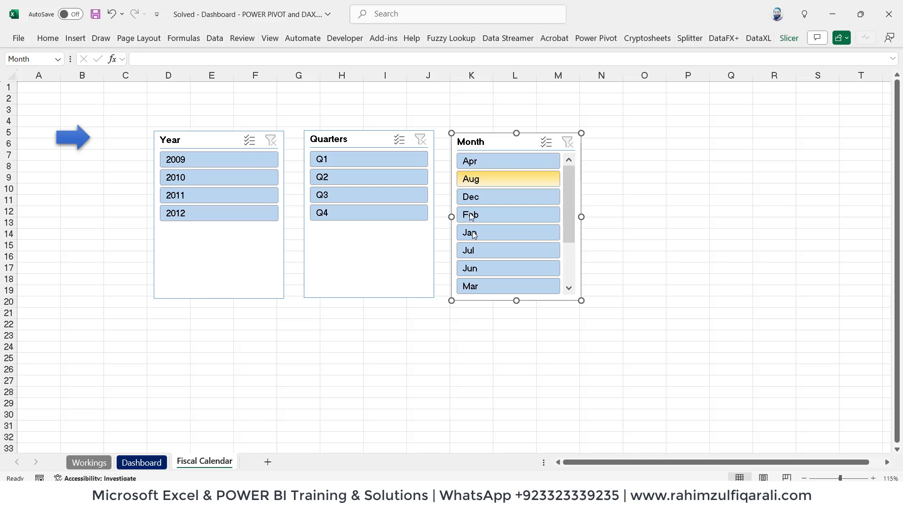
pyautogui.moveTo(568, 197); pyautogui.dragTo(577, 159)
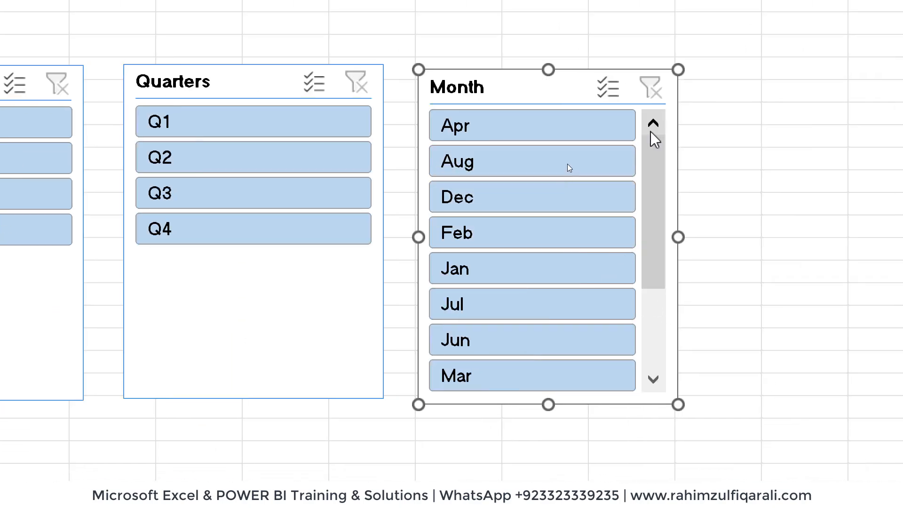
pyautogui.moveTo(654, 151); pyautogui.dragTo(661, 127)
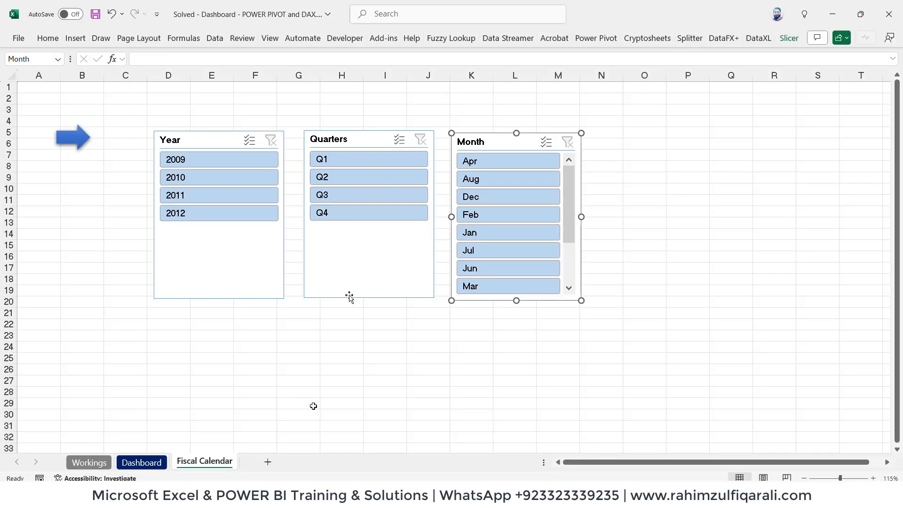
# - In the Power Pivot Calendar table, sort the Month column by the Month Number column
pyautogui.click(348, 495)
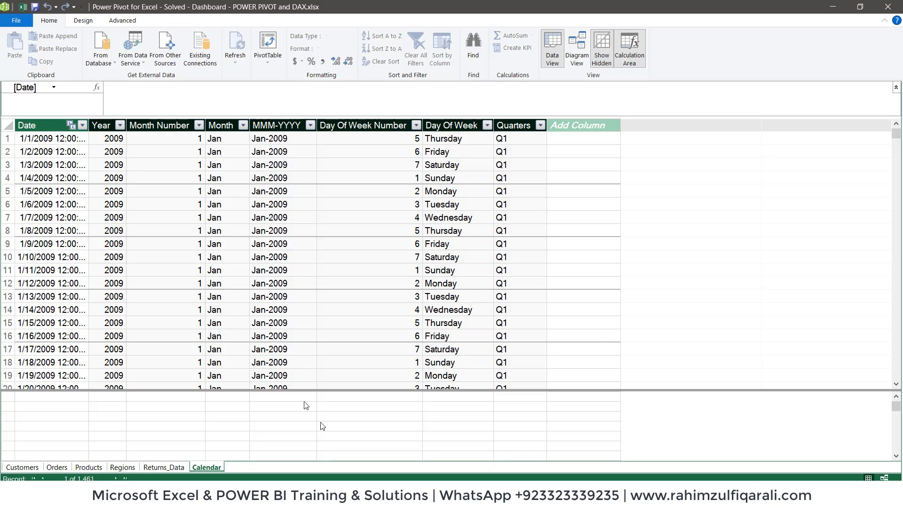
pyautogui.click(219, 126)
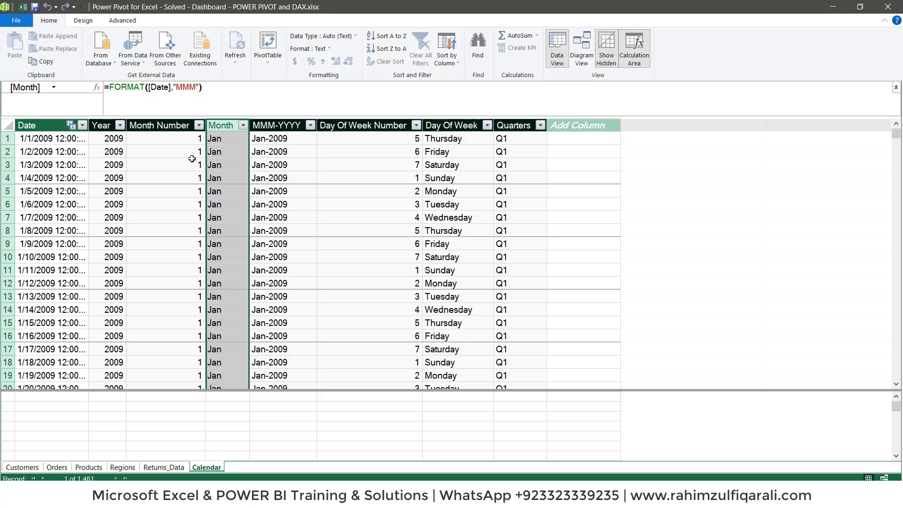
pyautogui.click(454, 64)
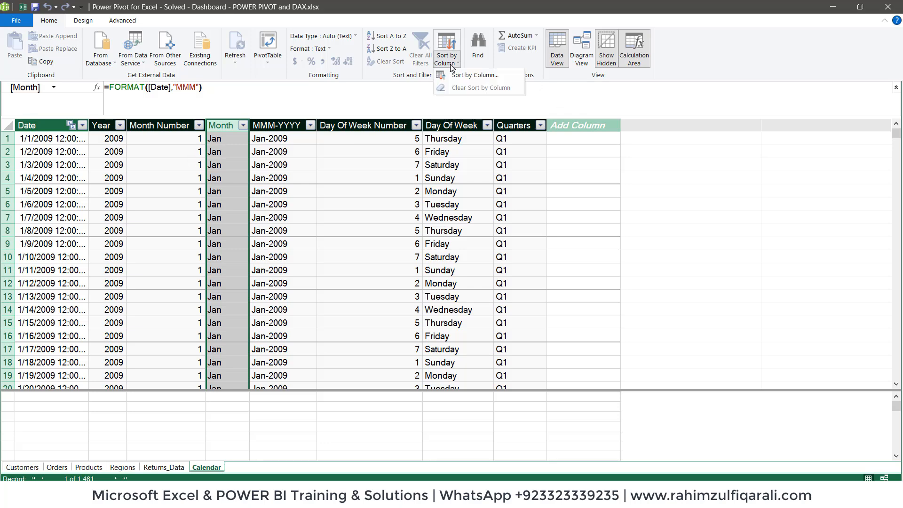
pyautogui.click(466, 76)
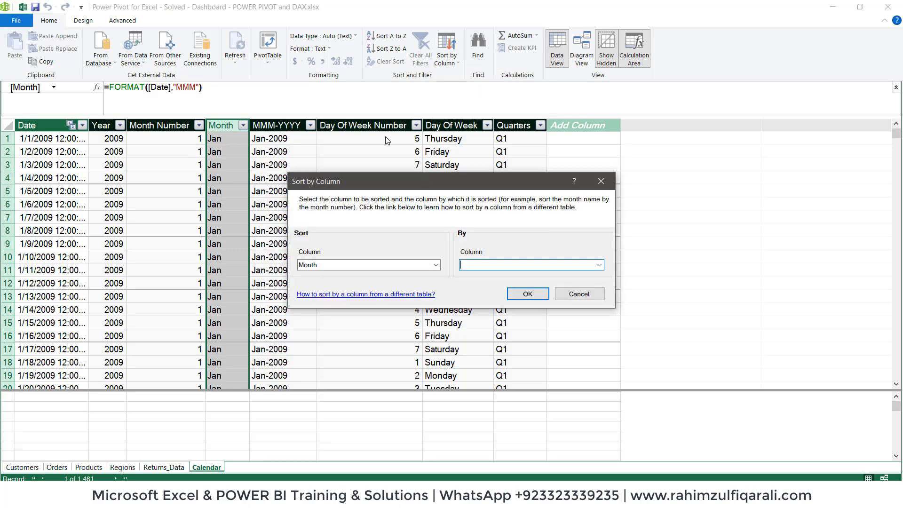
pyautogui.click(599, 265)
pyautogui.click(500, 292)
pyautogui.click(528, 294)
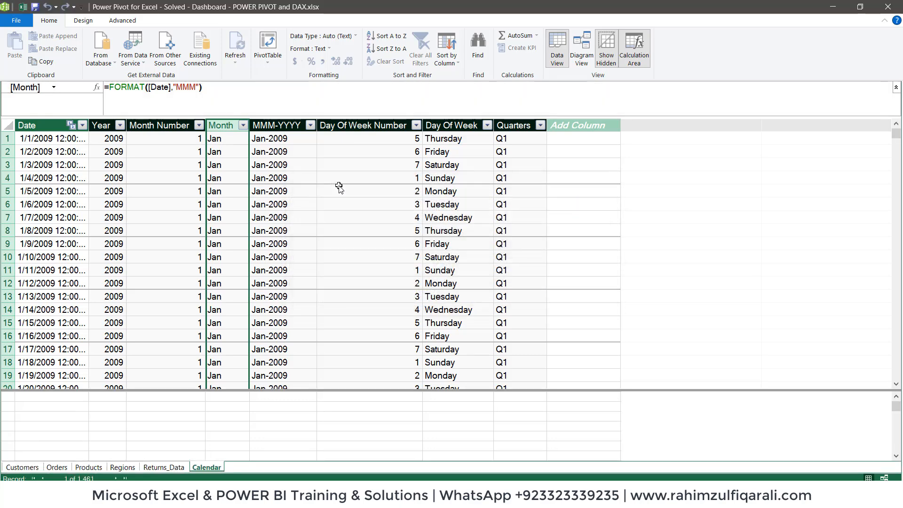
# - Return to the Excel workbook, set the Month slicer to 12 columns and resize it into a wide, single-row strip
pyautogui.click(23, 7)
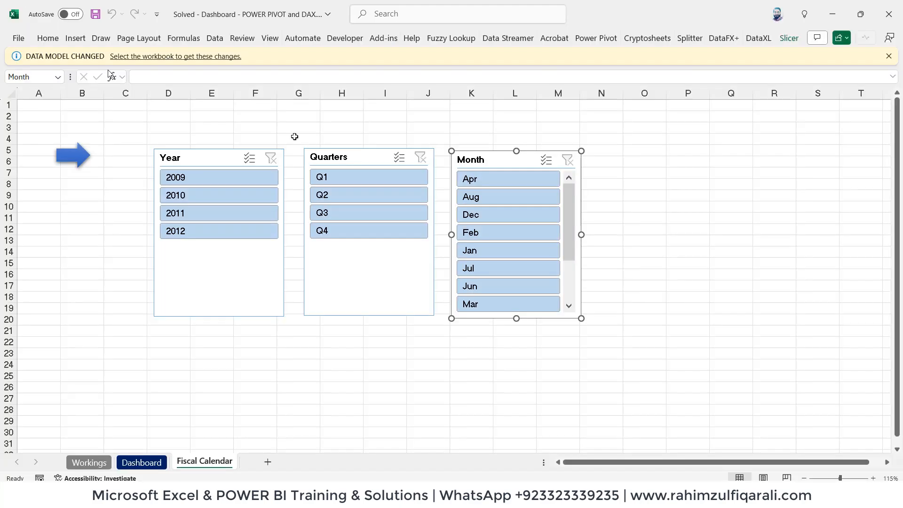
pyautogui.moveTo(578, 189)
pyautogui.mouseDown()
pyautogui.moveTo(580, 235)
pyautogui.moveTo(577, 171)
pyautogui.moveTo(577, 264)
pyautogui.moveTo(579, 178)
pyautogui.mouseUp()
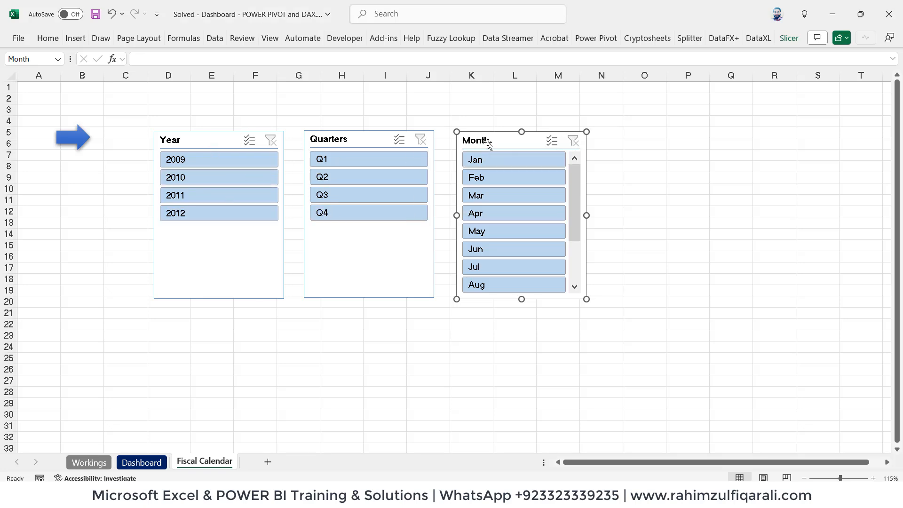
pyautogui.click(793, 41)
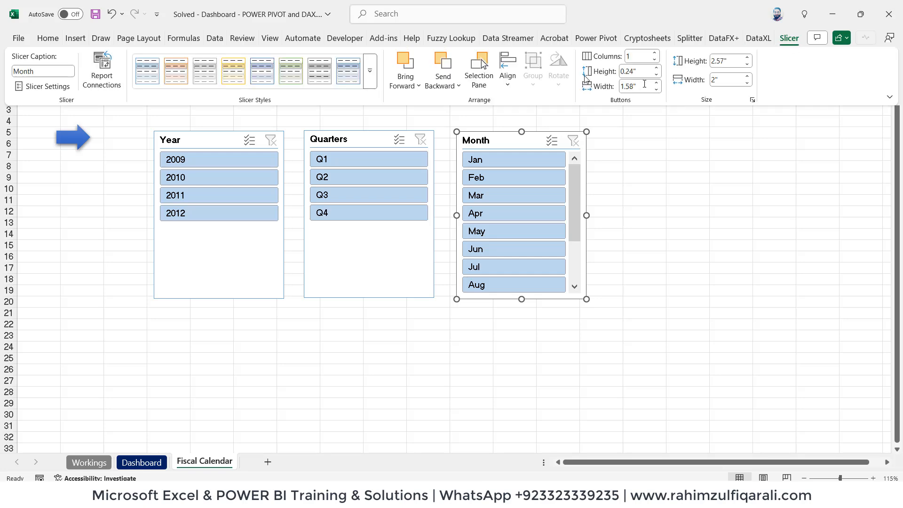
pyautogui.click(647, 58)
pyautogui.press('Return')
pyautogui.click(587, 299)
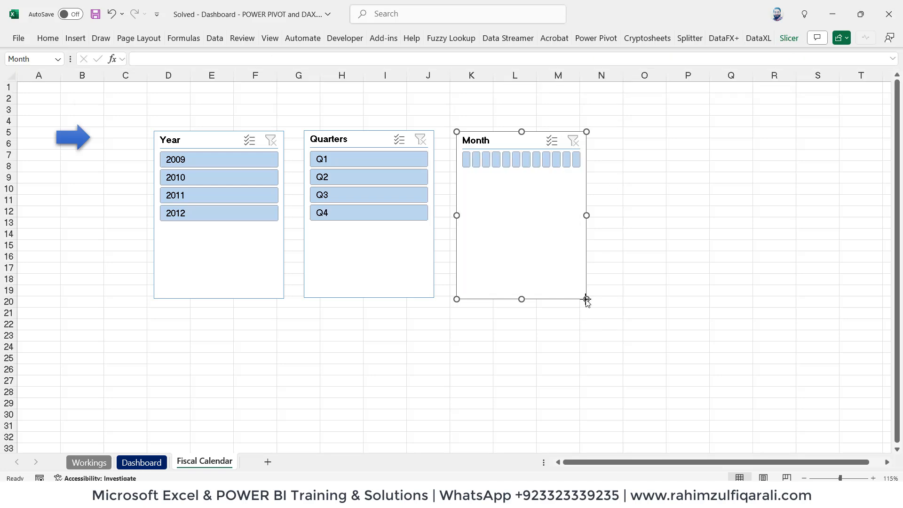
pyautogui.moveTo(586, 298); pyautogui.dragTo(876, 176)
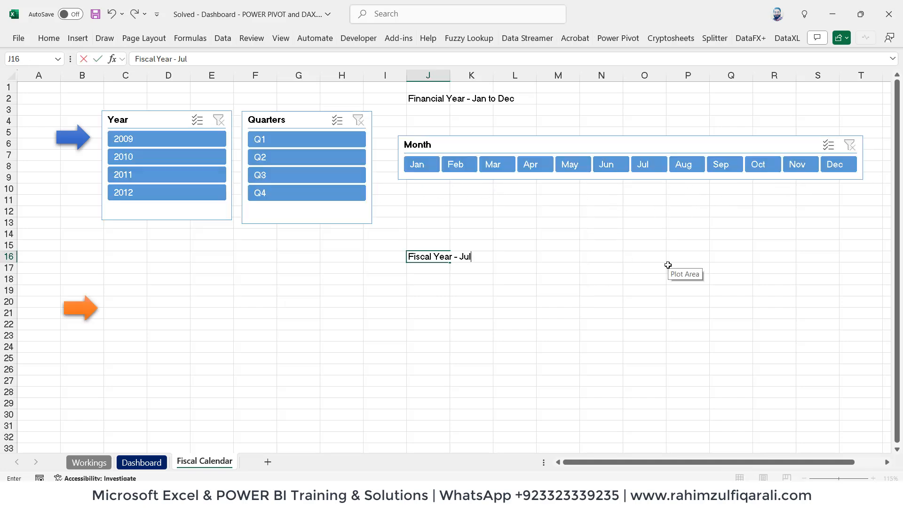
# - Enter the label "Fiscal Year - July to June" in cell J16 of the Fiscal Calendar sheet
pyautogui.press('Return')
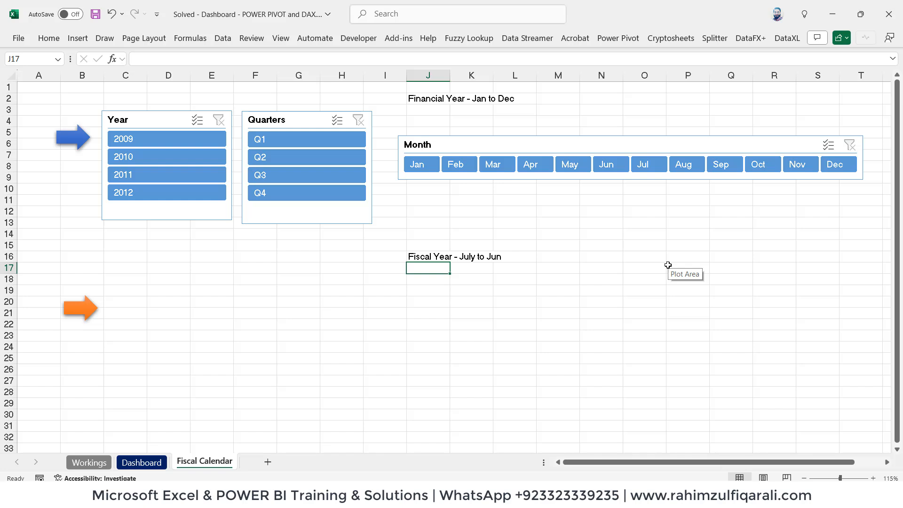
pyautogui.press('Up')
pyautogui.press('F2')
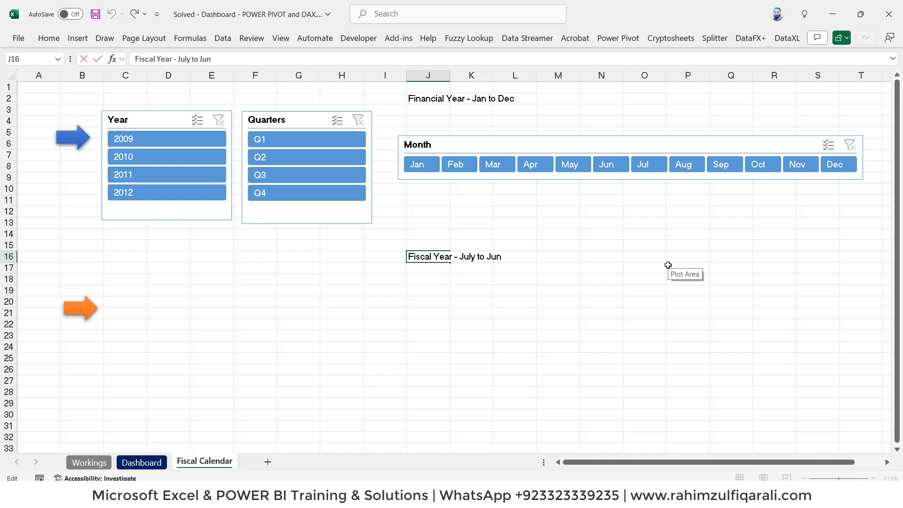
pyautogui.write('e')
pyautogui.press('Return')
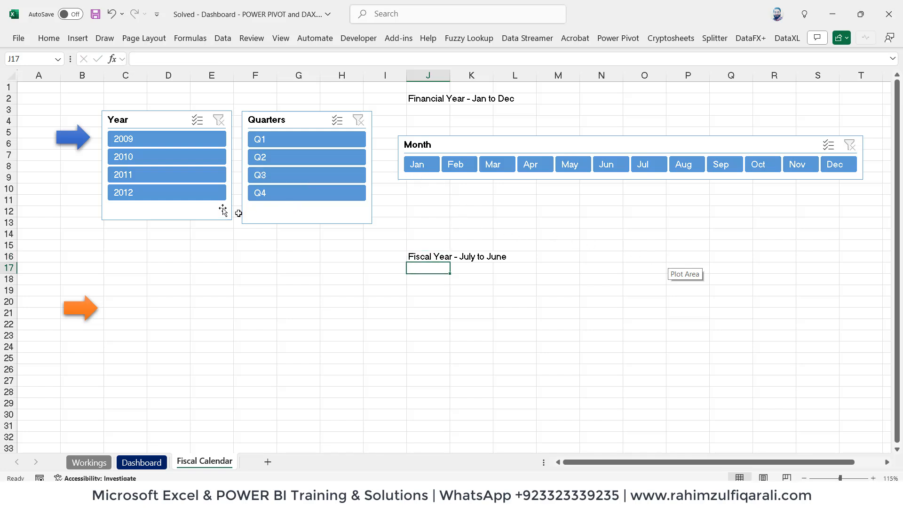
pyautogui.click(446, 289)
pyautogui.click(430, 262)
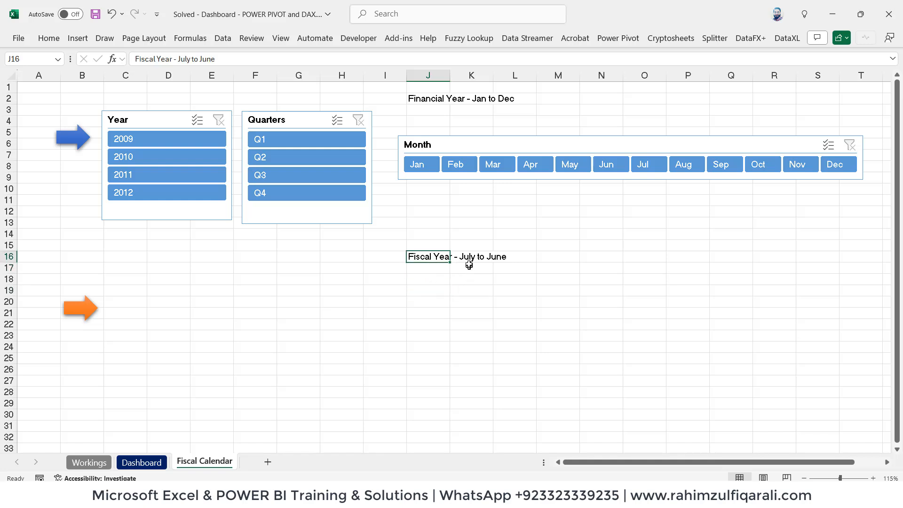
pyautogui.click(422, 292)
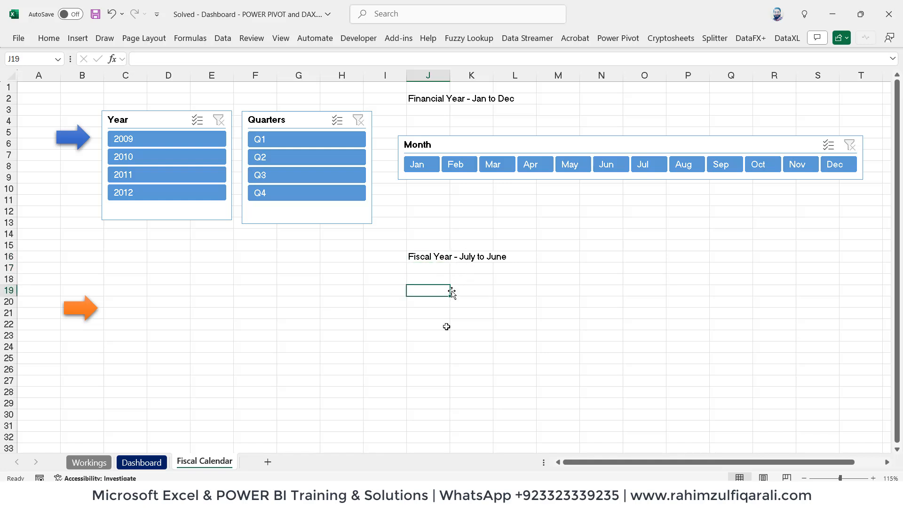
# - Open the Power Pivot data model and review the Month and Year columns of the Calendar table
pyautogui.click(614, 39)
pyautogui.click(24, 68)
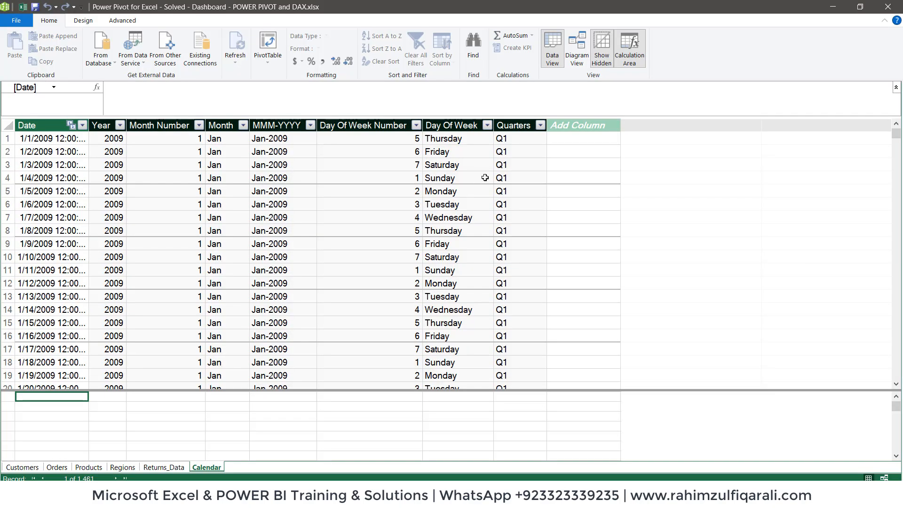
pyautogui.click(588, 124)
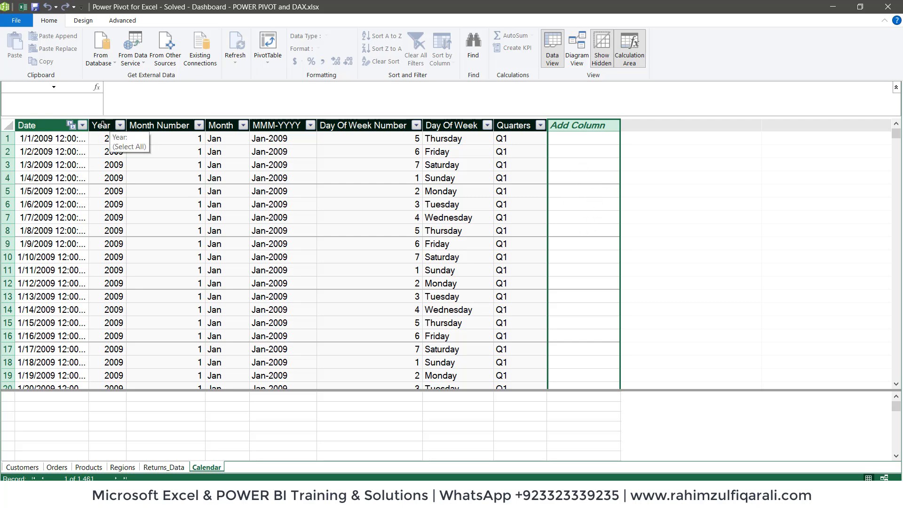
pyautogui.click(213, 126)
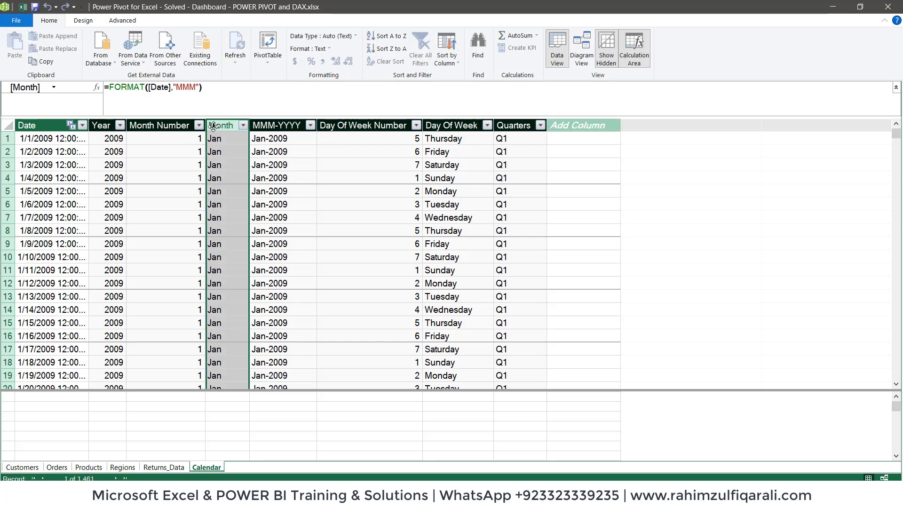
pyautogui.click(107, 125)
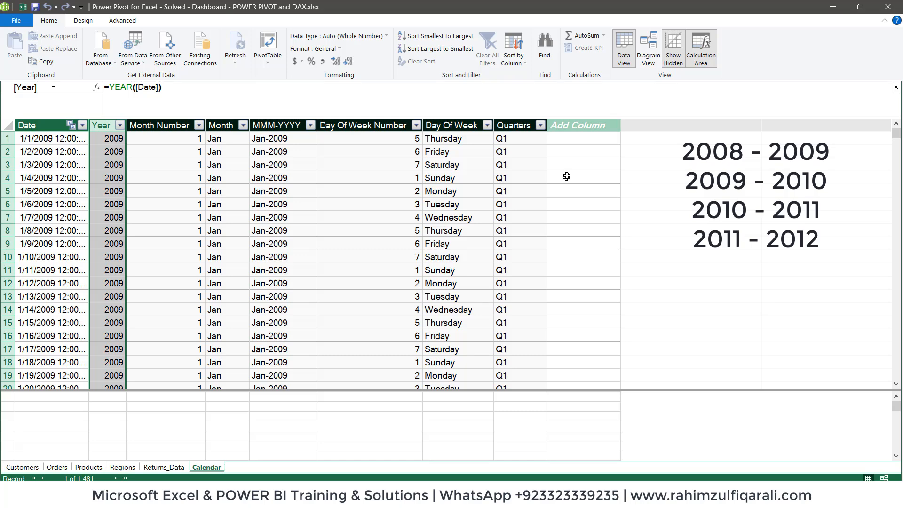
pyautogui.click(571, 165)
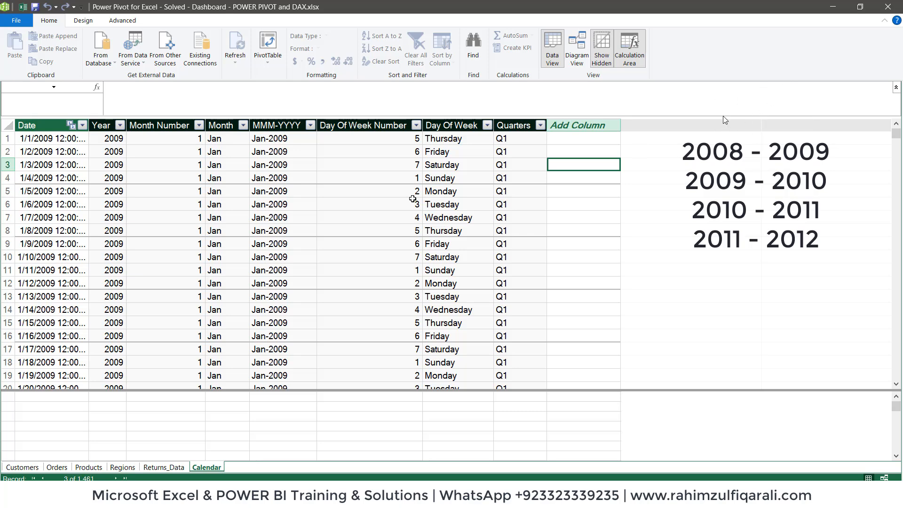
pyautogui.click(114, 140)
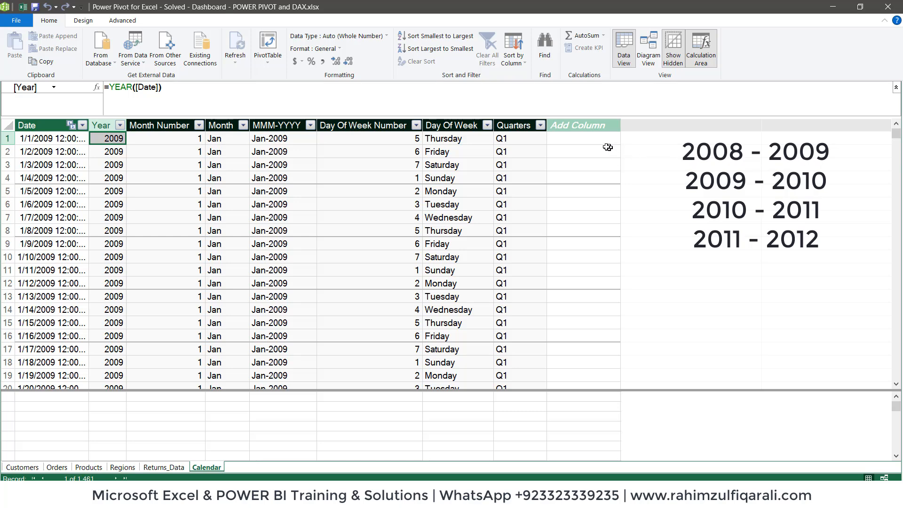
# - Start a new calculated column named Fiscal Years in the Calendar table with an IF formula
pyautogui.click(587, 130)
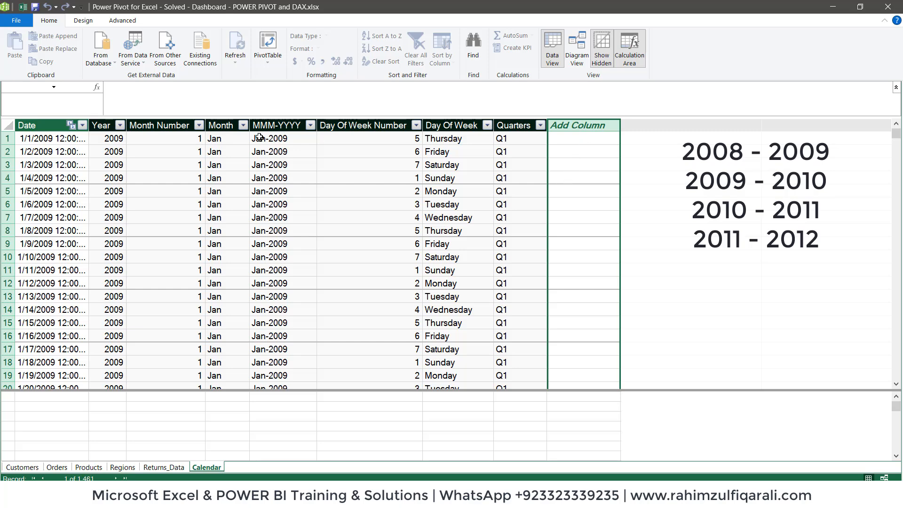
pyautogui.click(267, 98)
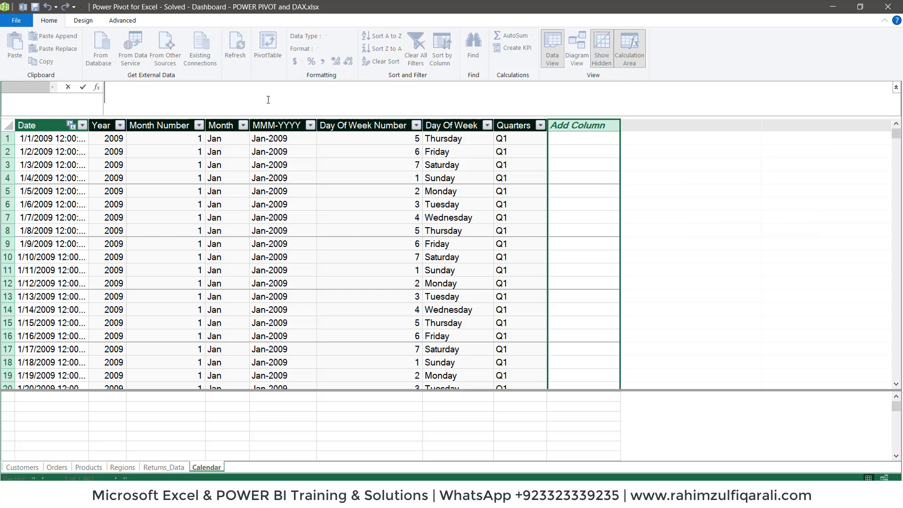
pyautogui.write('Fiscal Years')
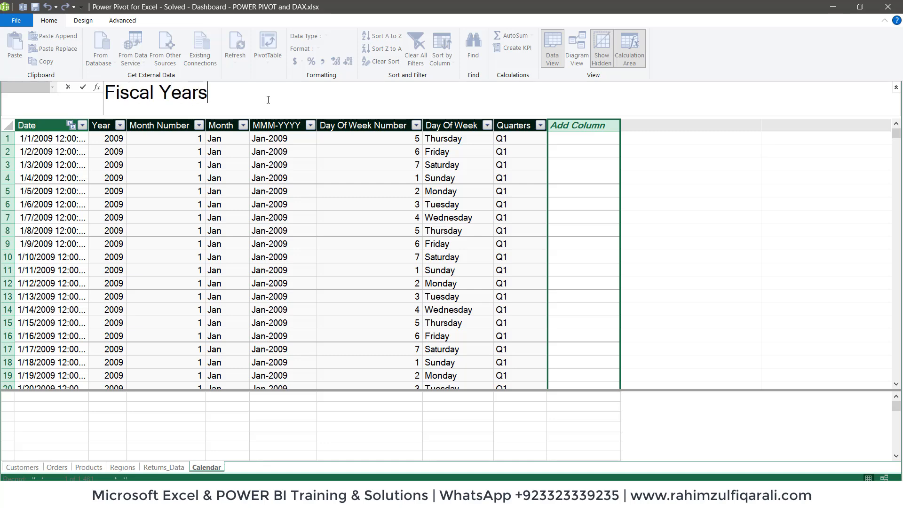
pyautogui.write(':=')
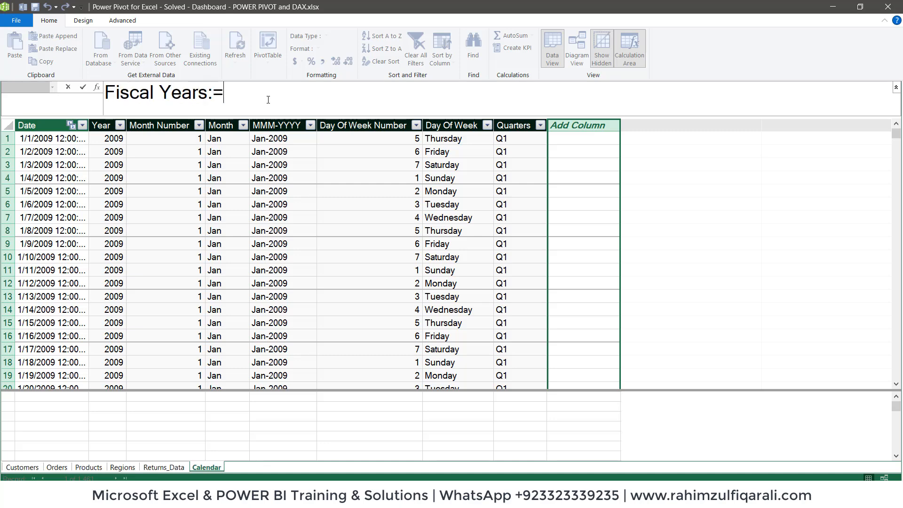
pyautogui.write('if(')
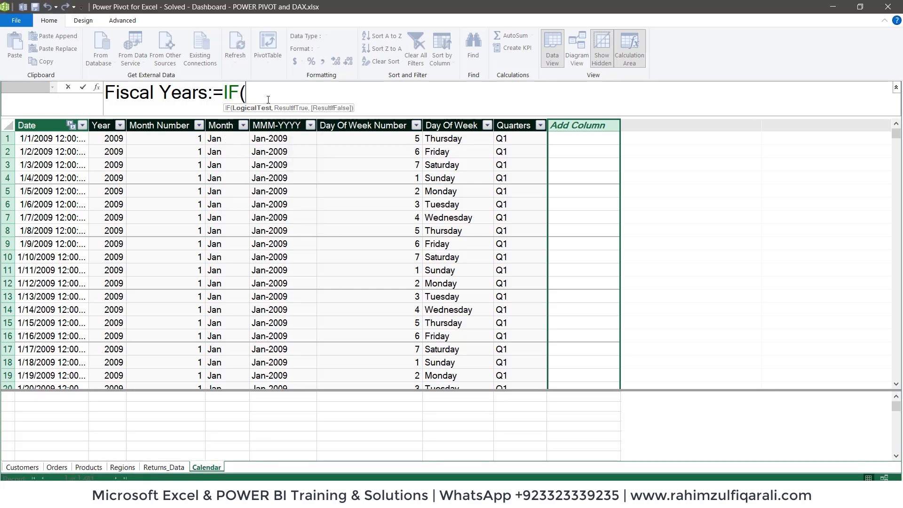
# - Enter 'Calendar'[Month Number]<=6 as the logical test of the Fiscal Years IF formula
pyautogui.write('calen')
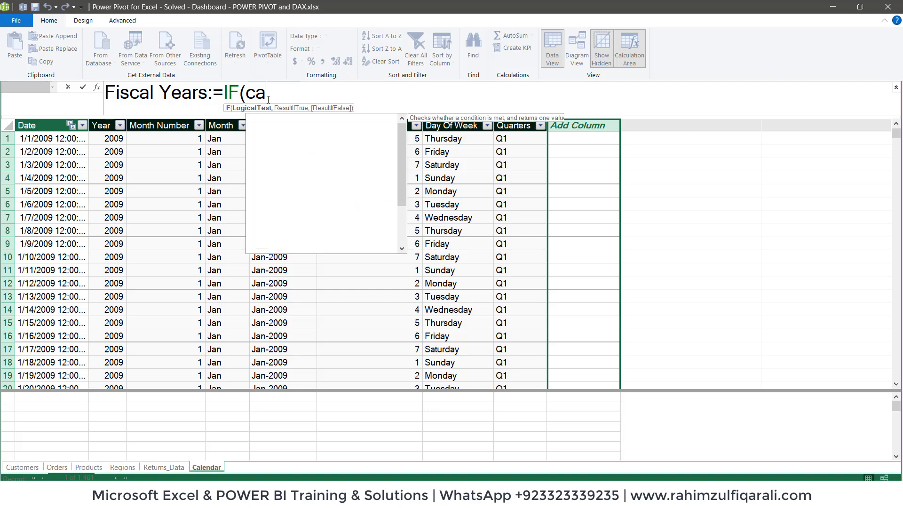
pyautogui.press('Down')
pyautogui.press('Down')
pyautogui.press('Down')
pyautogui.press('Down')
pyautogui.press('Down')
pyautogui.press('Down')
pyautogui.press('Down')
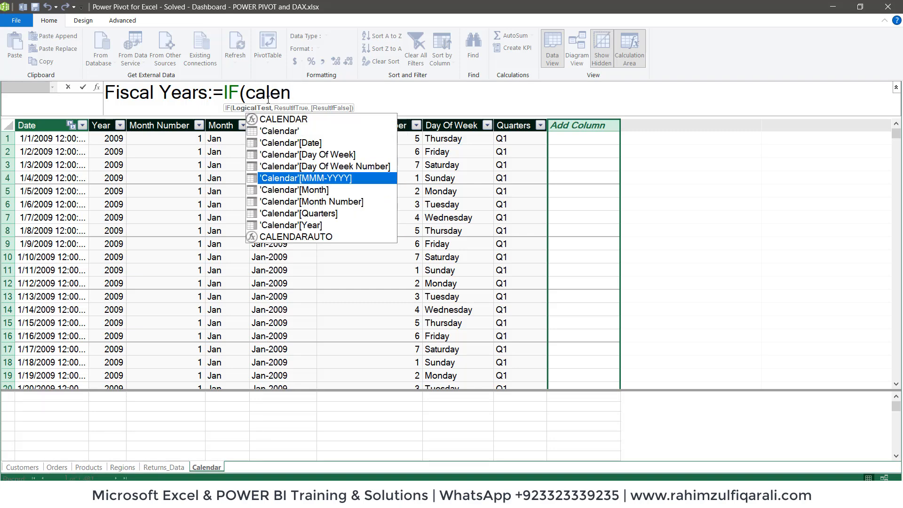
pyautogui.press('Tab')
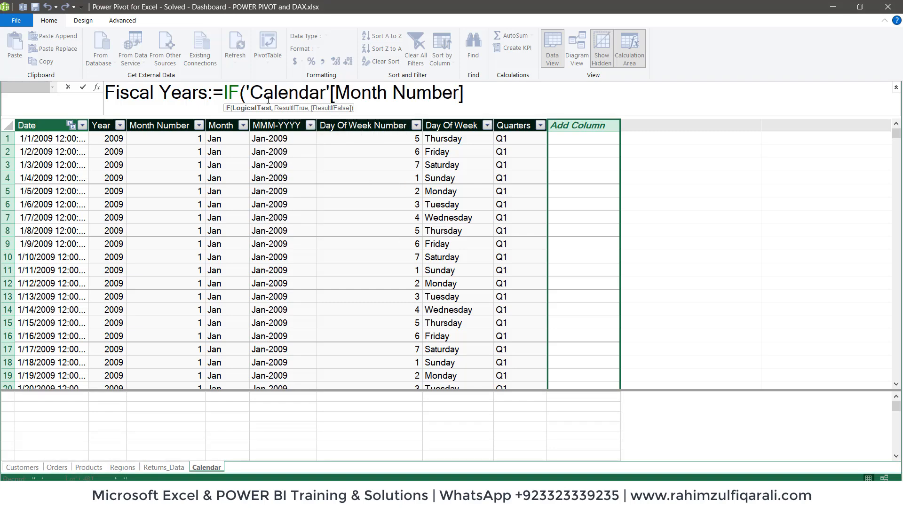
pyautogui.write('<=6,')
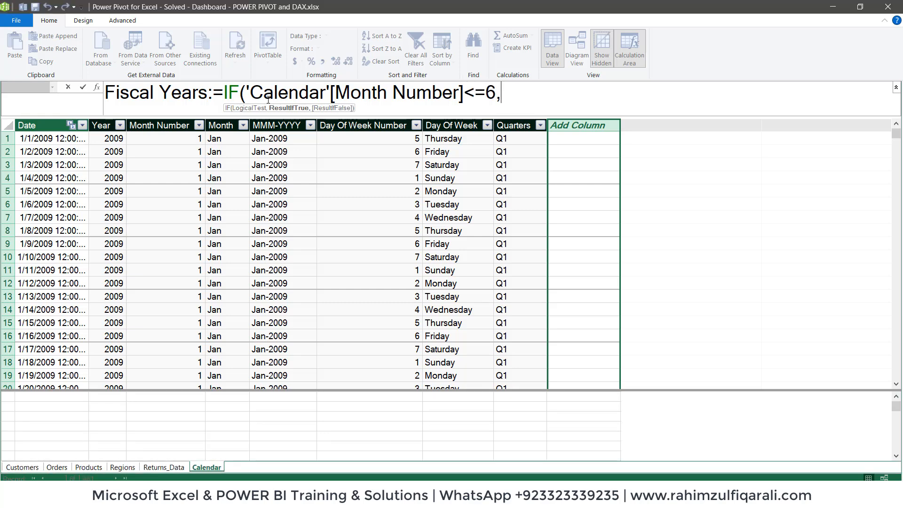
# - Continue the formula on a new line after the logical test and enlarge the formula area to show several lines
pyautogui.hotkey('shift', 'Return')
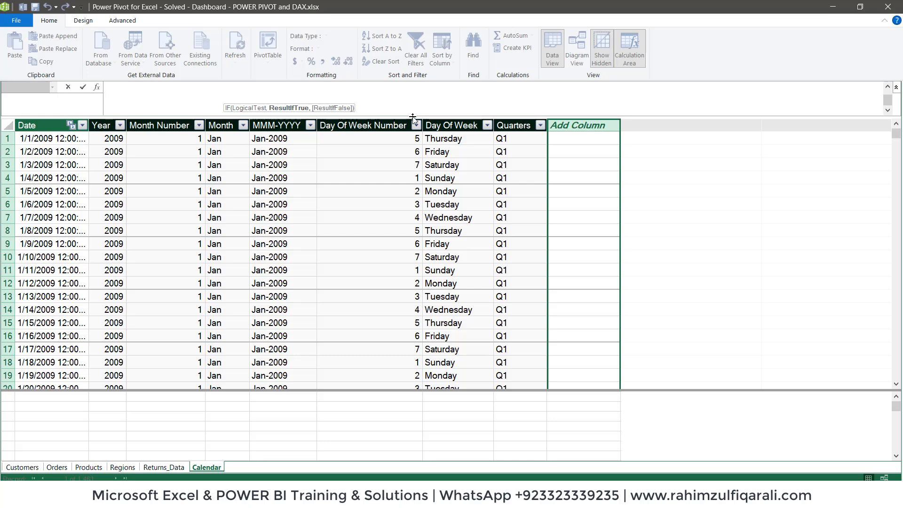
pyautogui.moveTo(412, 115); pyautogui.dragTo(418, 187)
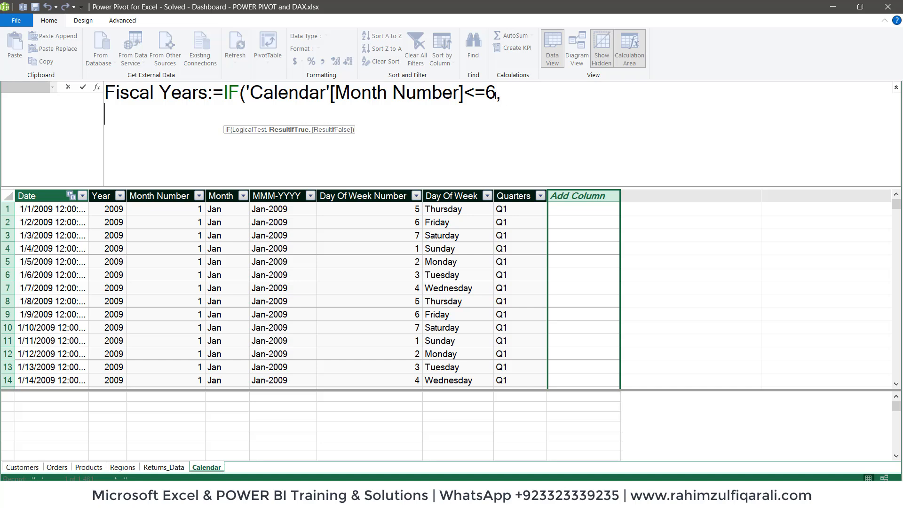
pyautogui.moveTo(495, 96); pyautogui.dragTo(465, 96)
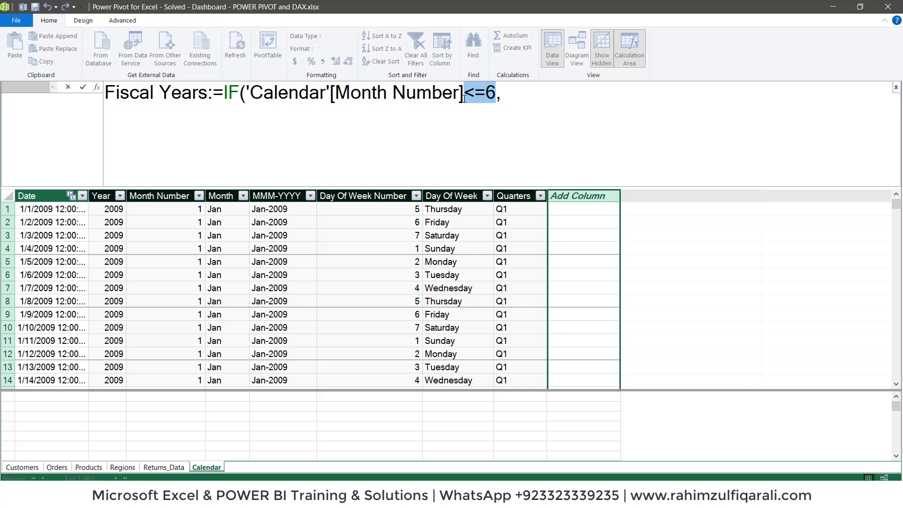
pyautogui.click(496, 93)
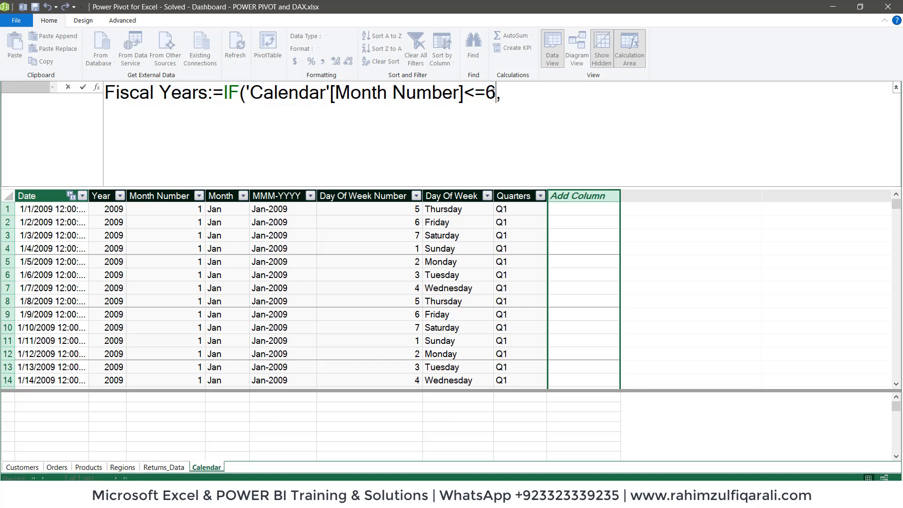
pyautogui.click(501, 93)
pyautogui.hotkey('alt', 'Return')
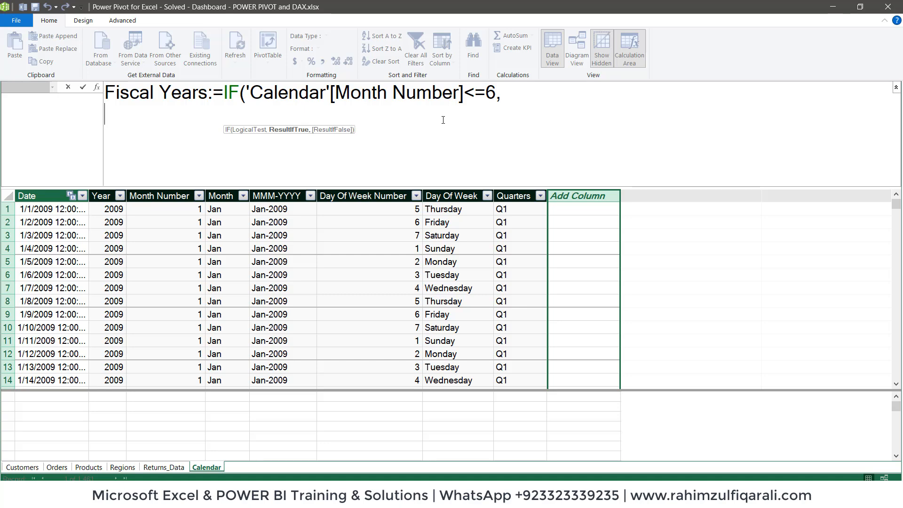
# - Begin the IF formula's true result with the previous year, 'Calendar'[Year]-1
pyautogui.write('calen')
pyautogui.press('Down')
pyautogui.press('Down')
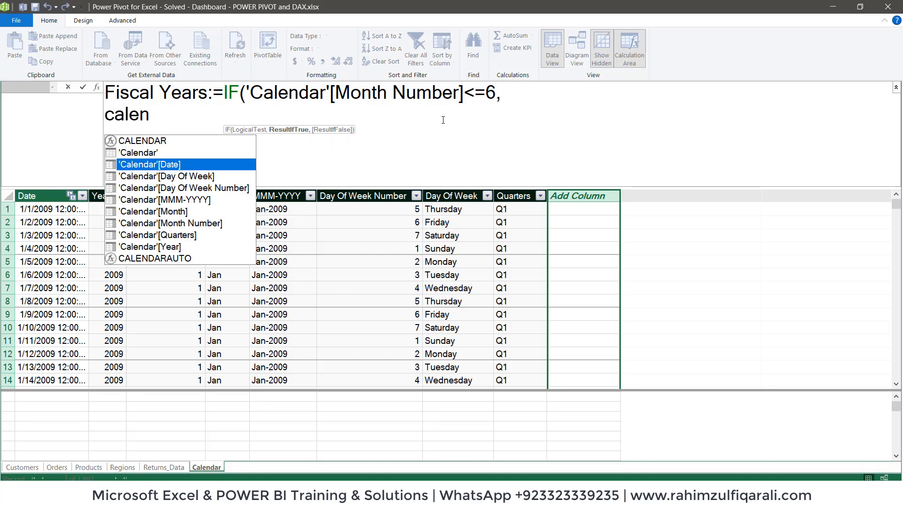
pyautogui.press('Down')
pyautogui.press('Down')
pyautogui.press('Down')
pyautogui.press('Down')
pyautogui.press('Down')
pyautogui.press('Down')
pyautogui.press('Down')
pyautogui.press('Tab')
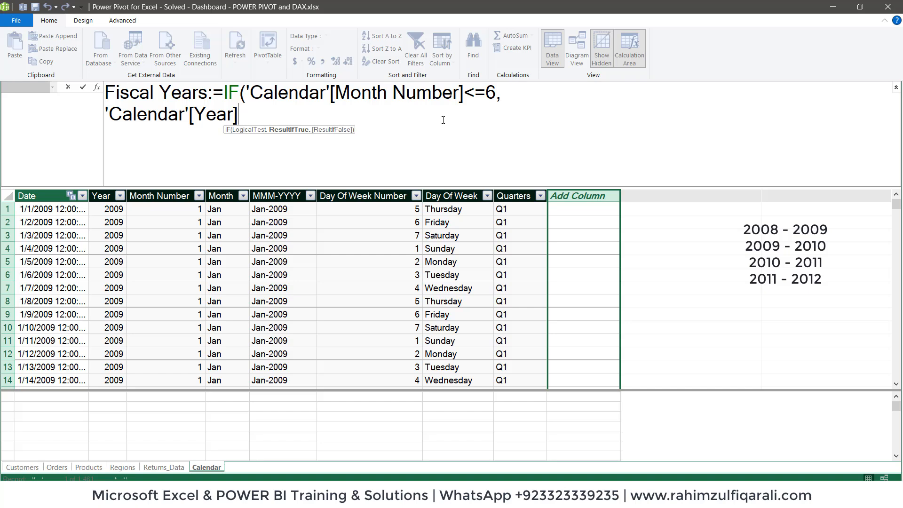
pyautogui.write('-1')
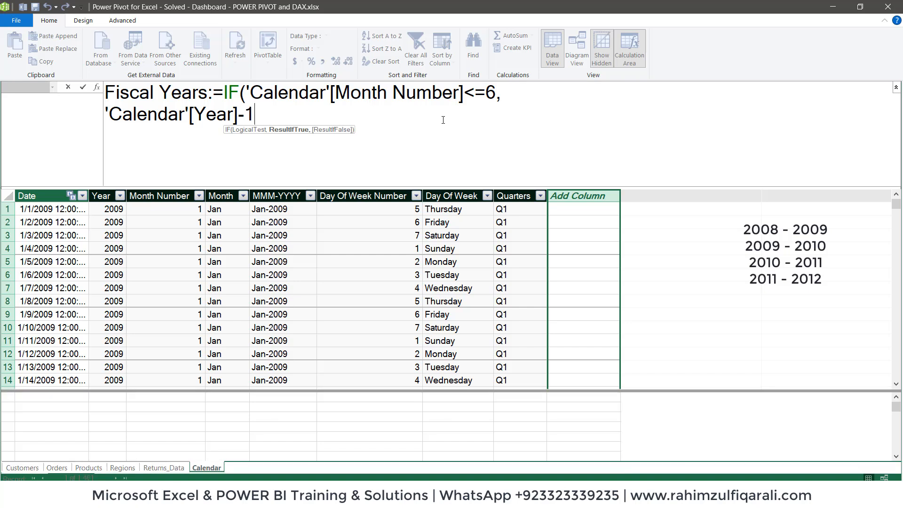
# - Complete the true result by appending &"-"&'Calendar'[Year], and continue the formula on a third line
pyautogui.write('&')
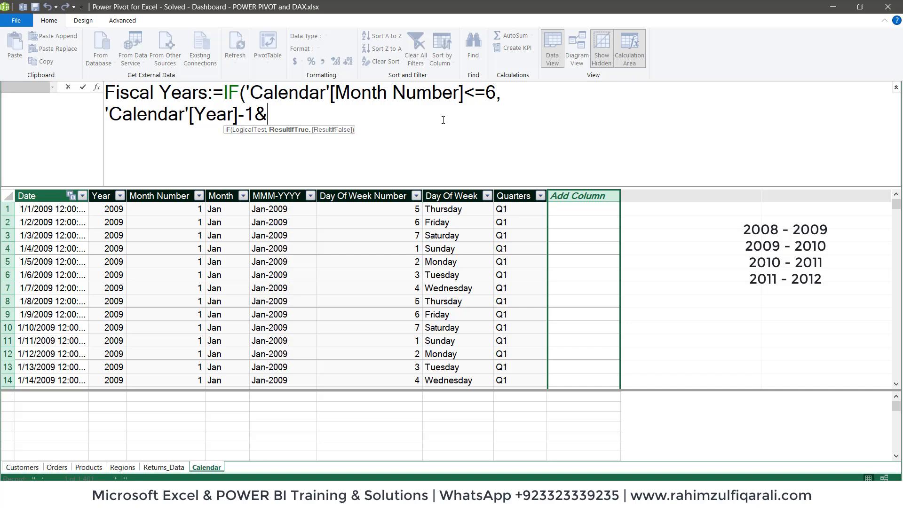
pyautogui.write('"-"')
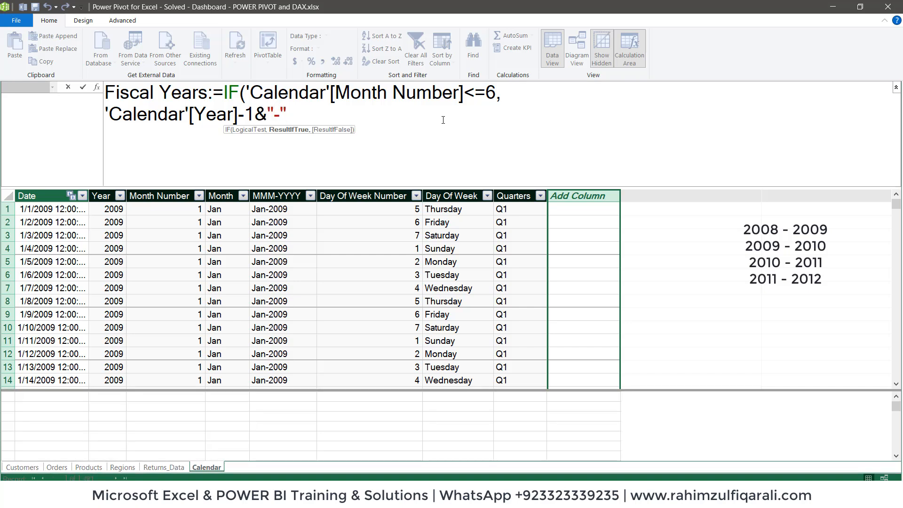
pyautogui.write('&')
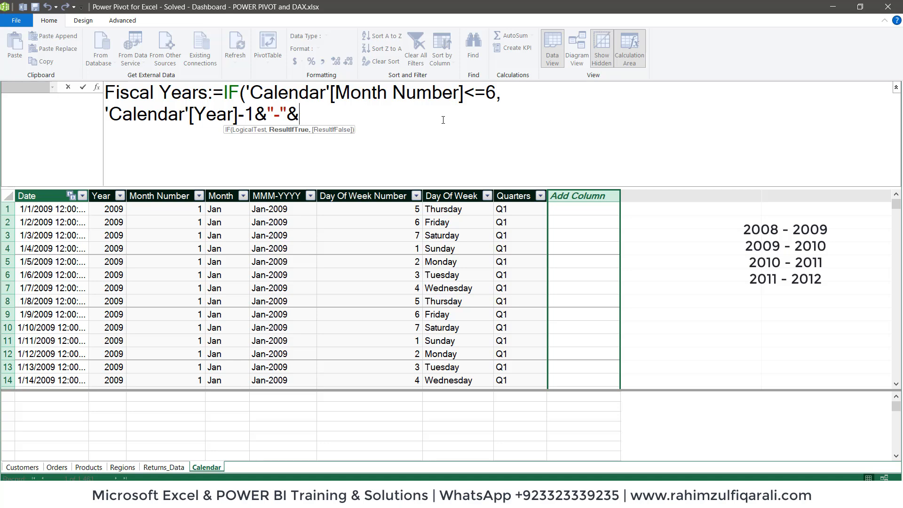
pyautogui.write('calen')
pyautogui.press('Down')
pyautogui.press('Down')
pyautogui.press('Down')
pyautogui.press('Down')
pyautogui.press('Down')
pyautogui.press('Down')
pyautogui.press('Down')
pyautogui.press('Down')
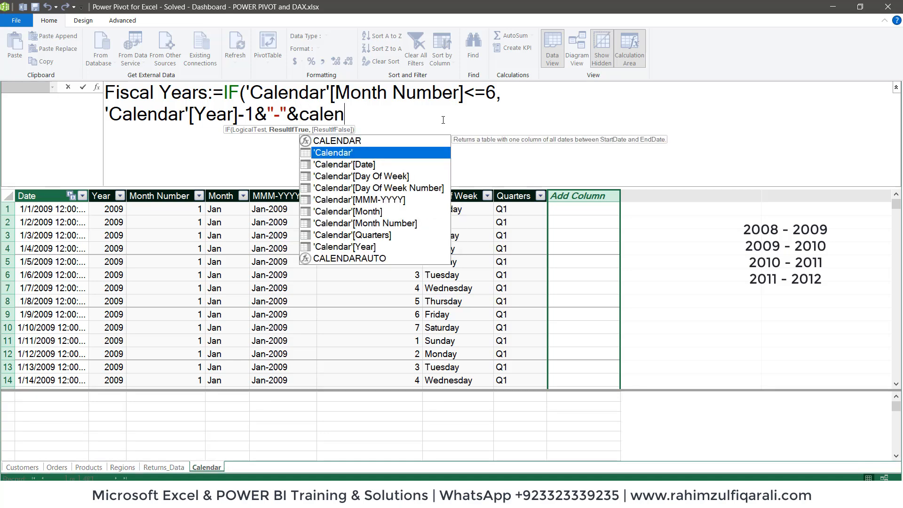
pyautogui.press('Down')
pyautogui.press('Tab')
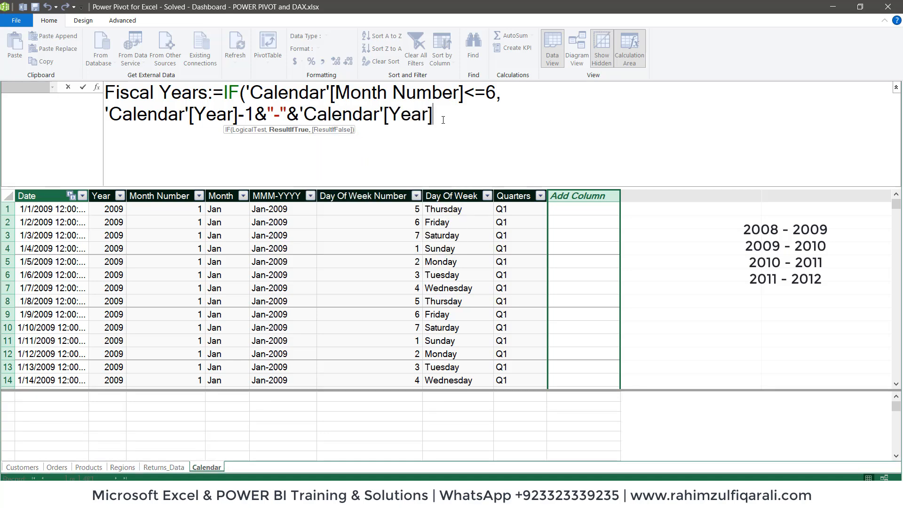
pyautogui.write('.')
pyautogui.press('BackSpace')
pyautogui.write(',')
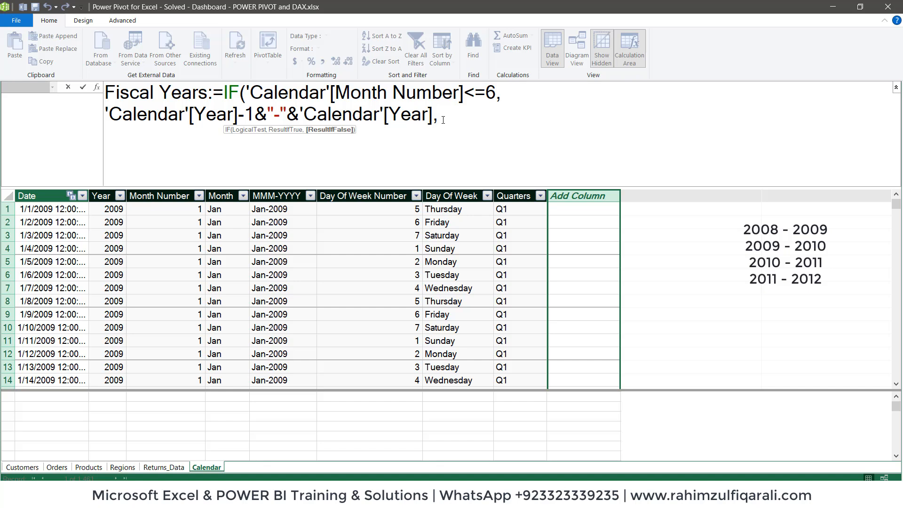
pyautogui.hotkey('alt', 'Return')
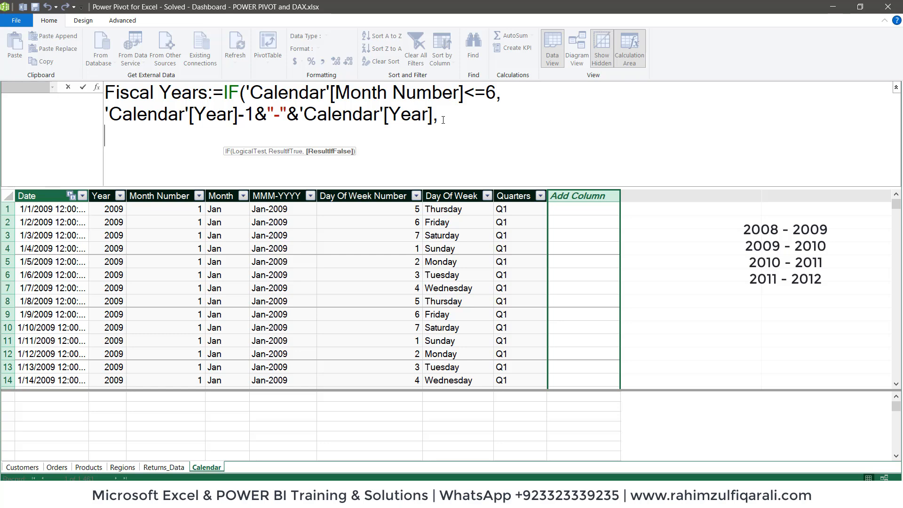
# - Begin the IF formula's false result with 'Calendar'[Year]
pyautogui.write('ca')
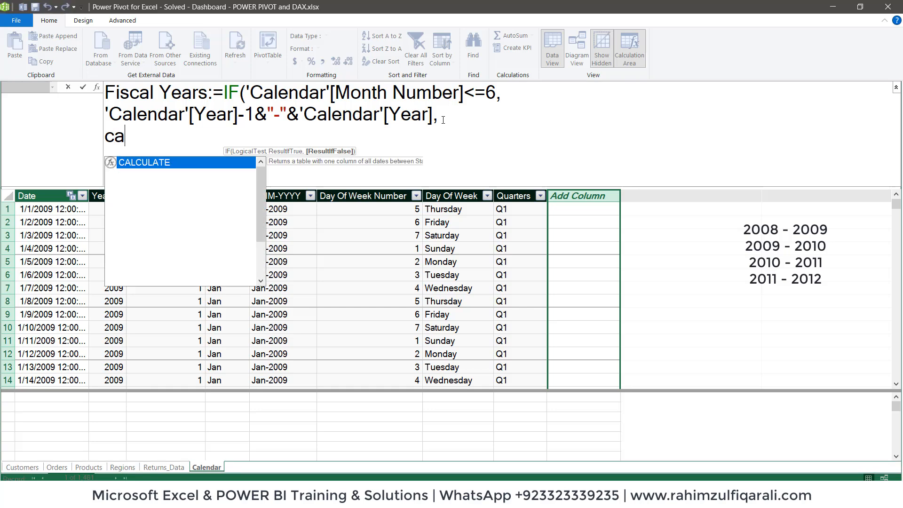
pyautogui.write('len')
pyautogui.press('Down')
pyautogui.press('Down')
pyautogui.press('Down')
pyautogui.press('Down')
pyautogui.press('Down')
pyautogui.press('Down')
pyautogui.press('Down')
pyautogui.press('Down')
pyautogui.press('Down')
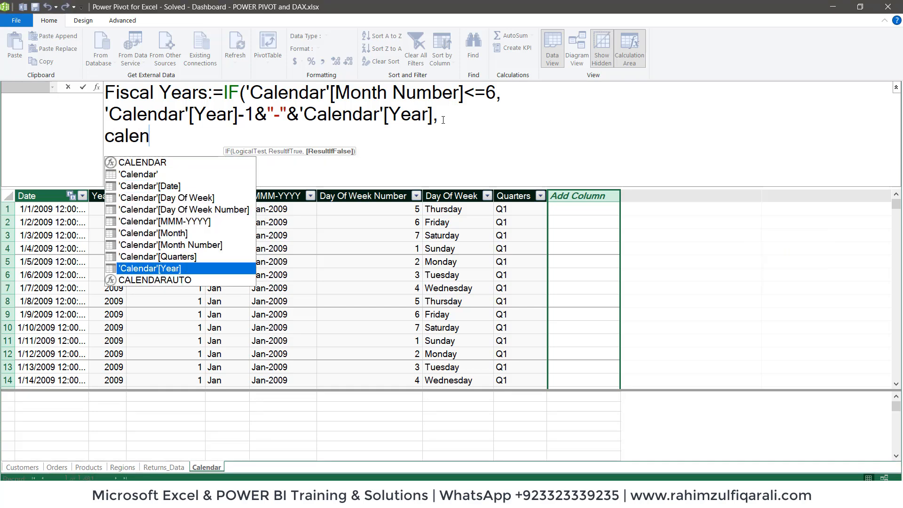
pyautogui.press('Tab')
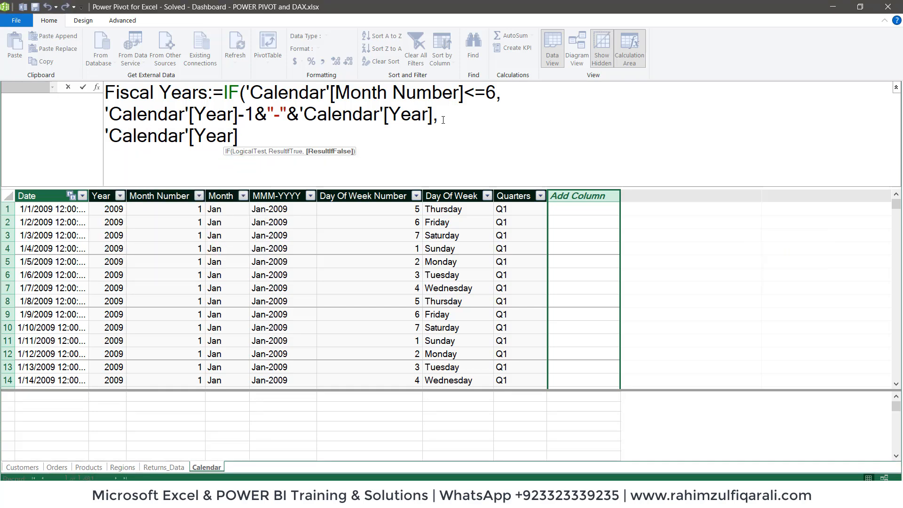
# - Complete the false result with &"-"&'Calendar'[Year]+1, close the IF function and commit the Fiscal Years column
pyautogui.write('&"-"')
pyautogui.write('&')
pyautogui.write('calen')
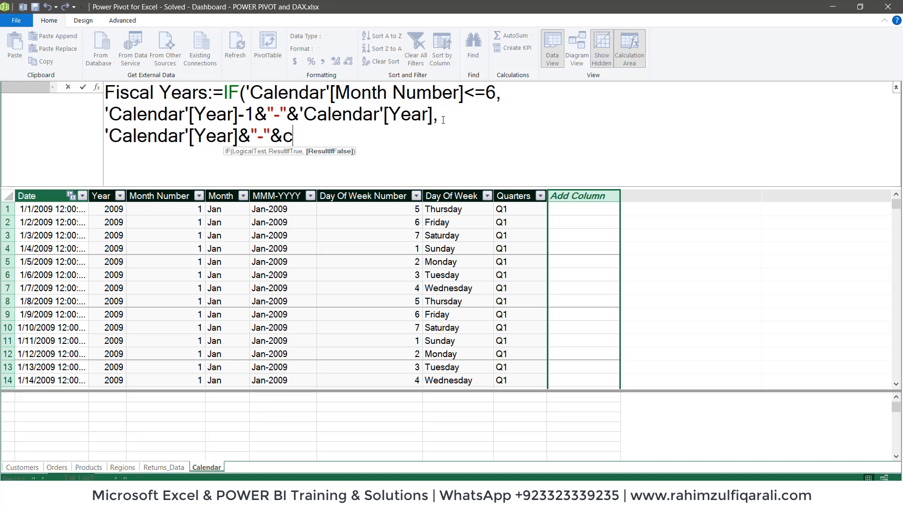
pyautogui.press('Down')
pyautogui.press('Down')
pyautogui.press('Down')
pyautogui.press('Down')
pyautogui.press('Down')
pyautogui.press('Down')
pyautogui.press('Down')
pyautogui.press('Down')
pyautogui.press('Down')
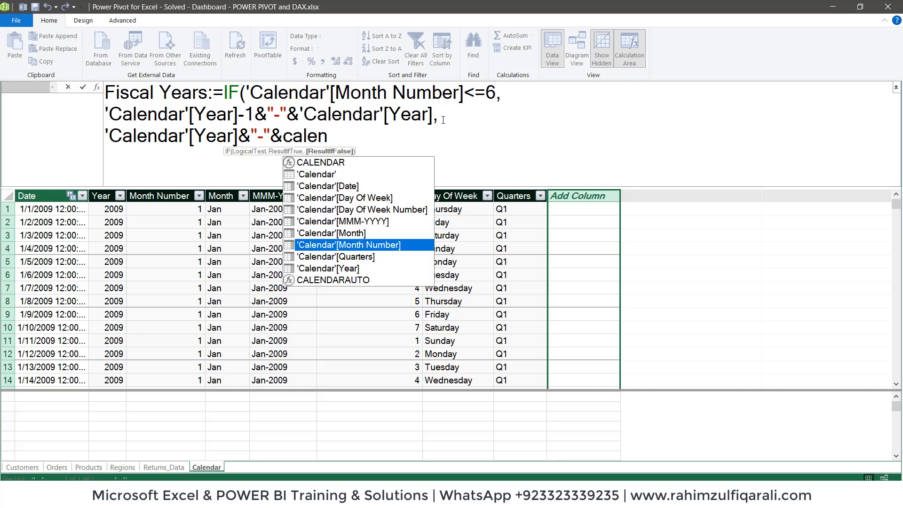
pyautogui.press('Tab')
pyautogui.write('+1)')
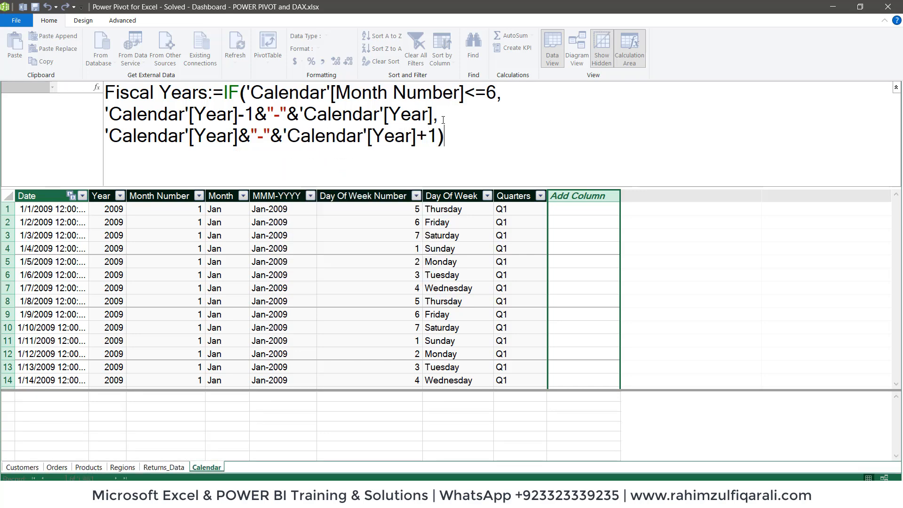
pyautogui.press('Return')
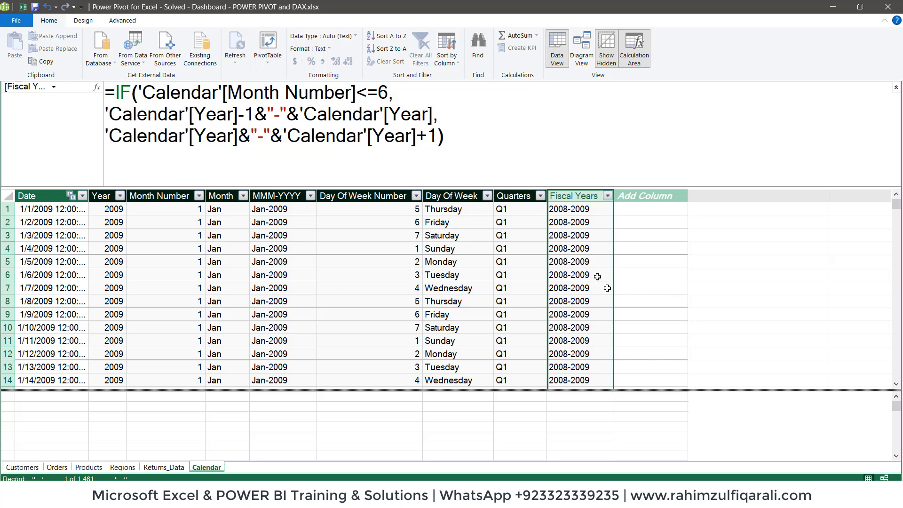
# - Check the Fiscal Years values in the Calendar table from January through the months after June 2009
pyautogui.click(578, 236)
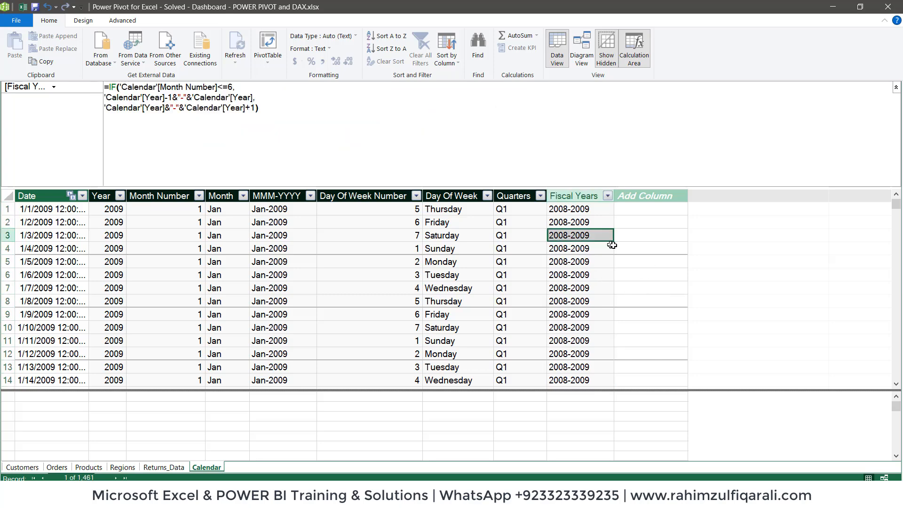
pyautogui.click(573, 274)
pyautogui.scroll(-3, 599, 306)
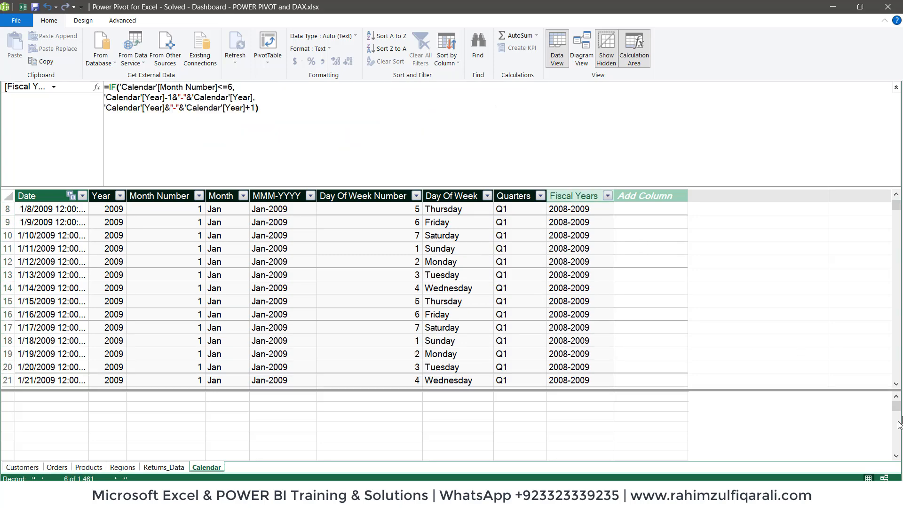
pyautogui.click(896, 383)
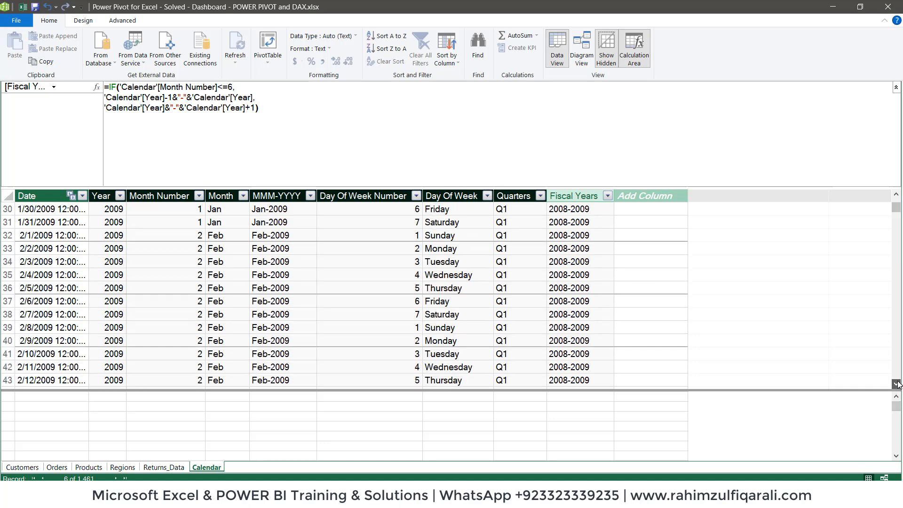
pyautogui.moveTo(896, 211); pyautogui.dragTo(897, 233)
pyautogui.click(604, 262)
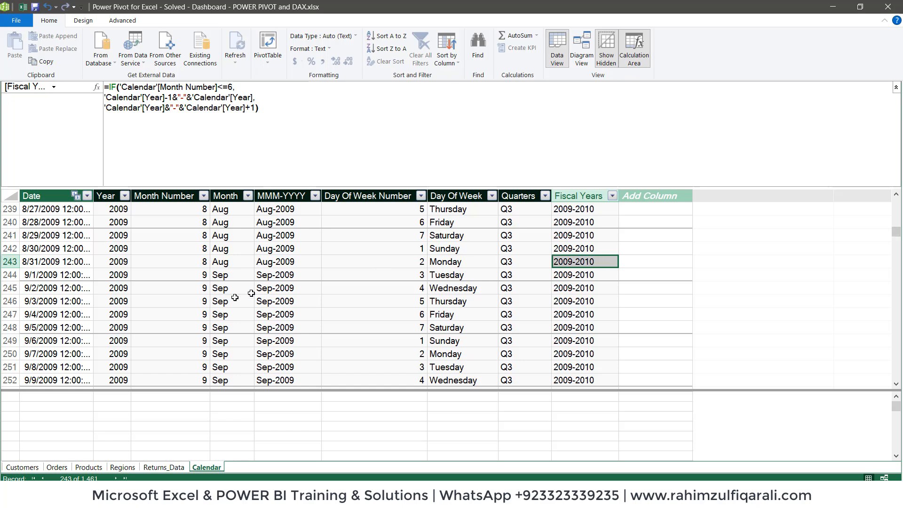
# - Compare the Month, Month Number and Year values with Fiscal Years for the late August and early September 2009 rows
pyautogui.click(126, 263)
pyautogui.click(231, 260)
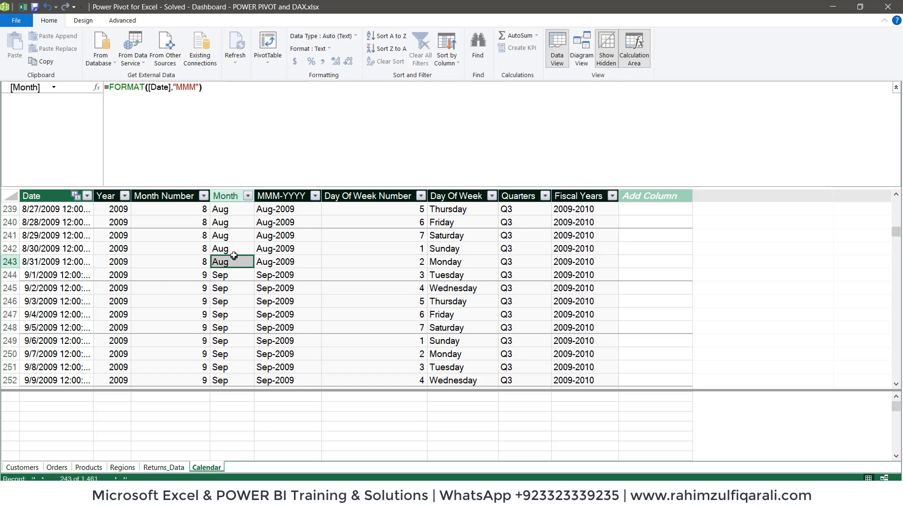
pyautogui.moveTo(232, 239); pyautogui.dragTo(229, 347)
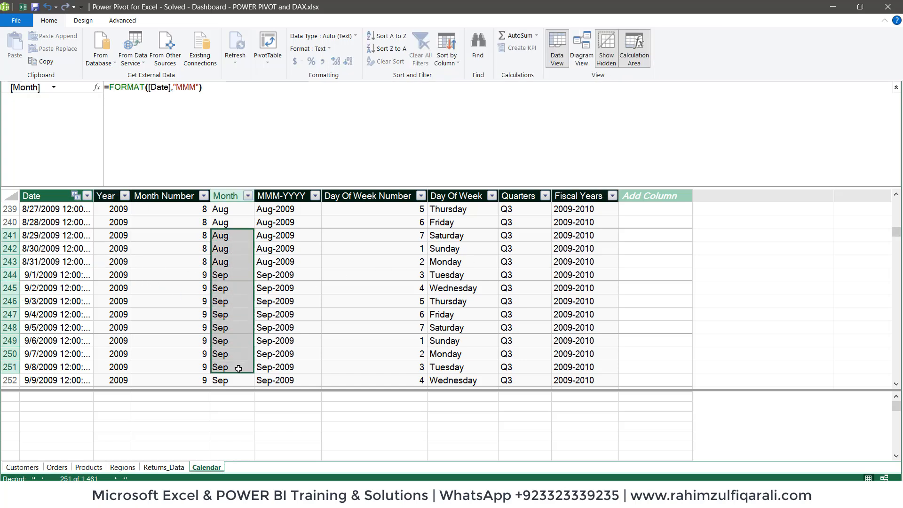
pyautogui.moveTo(195, 236); pyautogui.dragTo(198, 368)
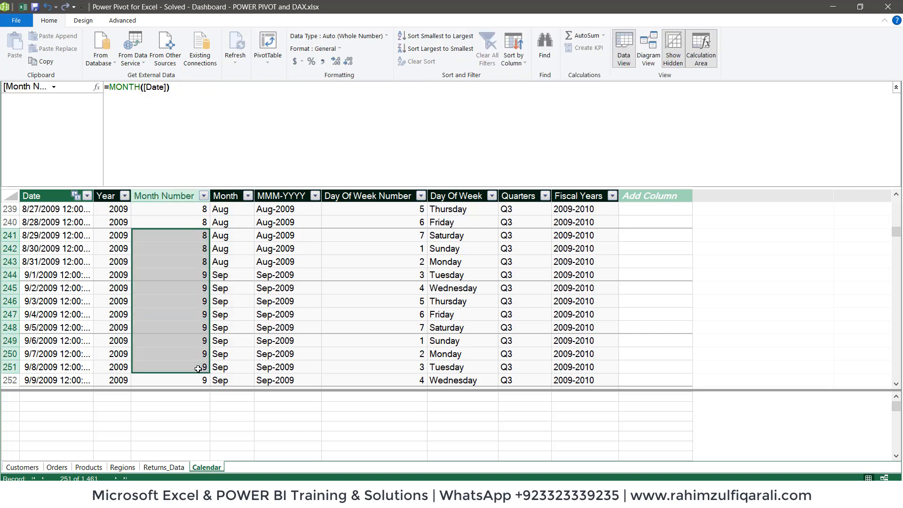
pyautogui.moveTo(122, 236); pyautogui.dragTo(126, 360)
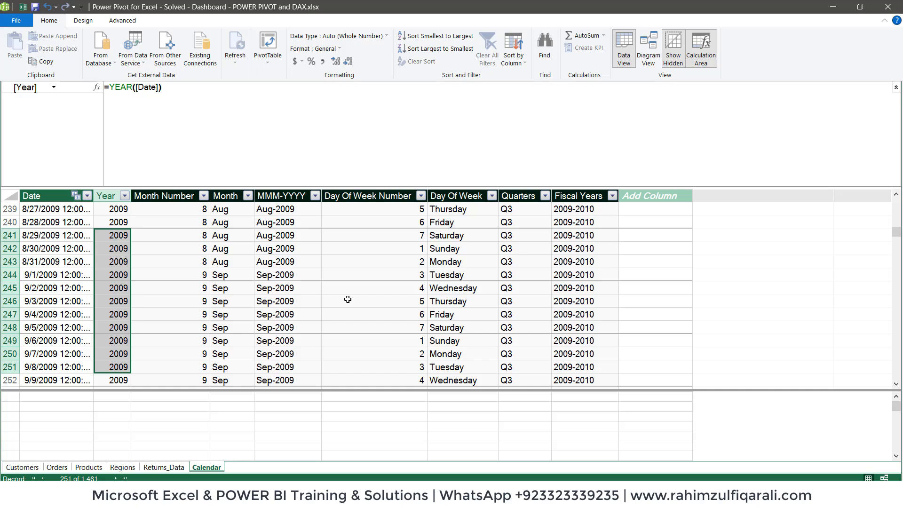
pyautogui.click(583, 247)
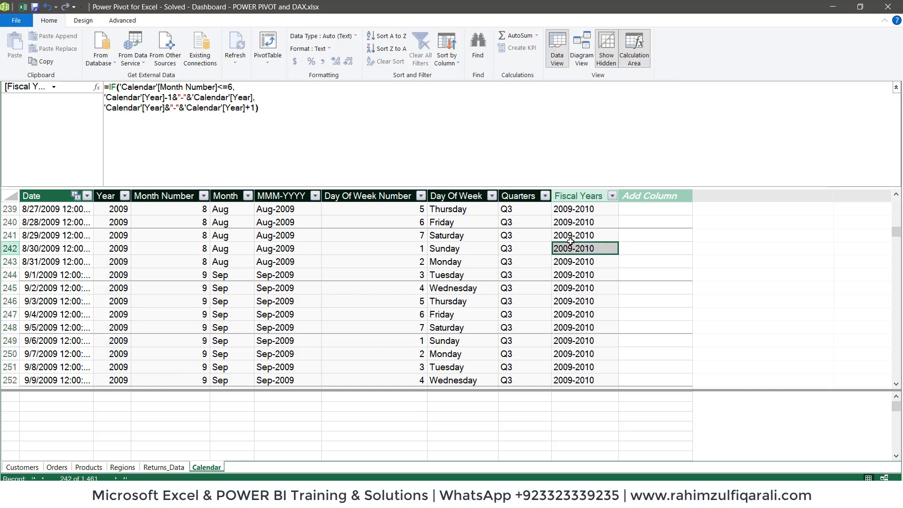
pyautogui.moveTo(577, 235); pyautogui.dragTo(575, 356)
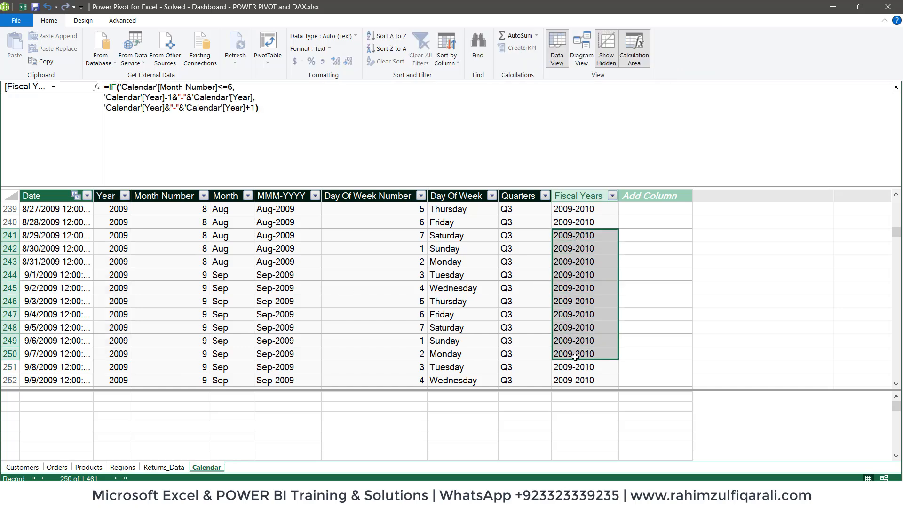
pyautogui.click(607, 290)
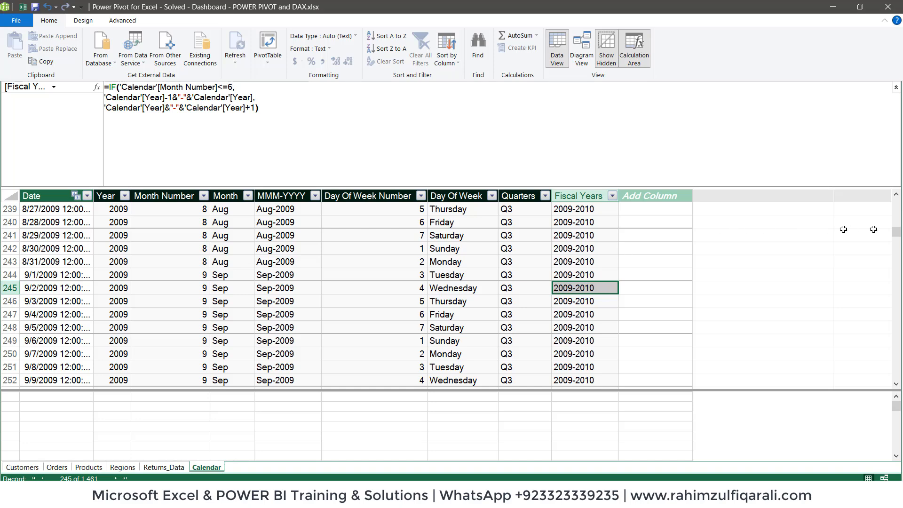
# - Start a calculated column named Month Names in the Calendar table, opening its formula with the FORMAT function
pyautogui.moveTo(896, 232); pyautogui.dragTo(896, 204)
pyautogui.click(643, 195)
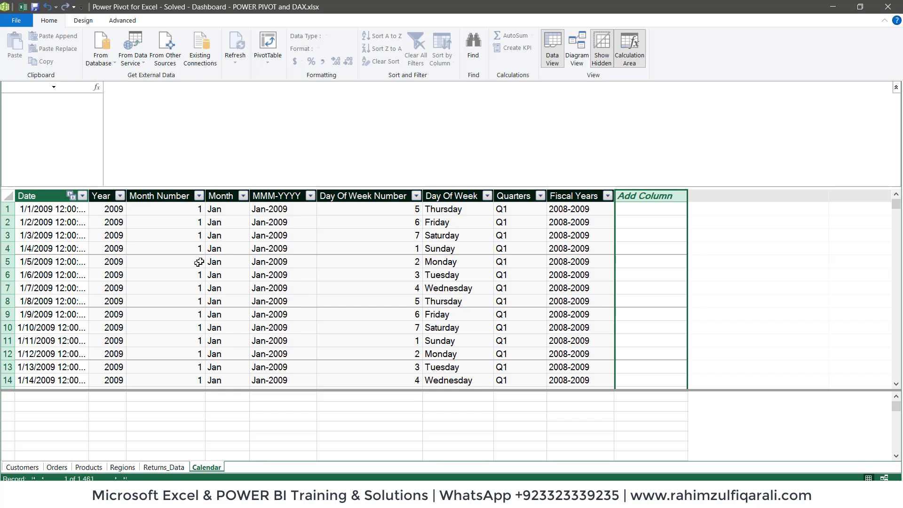
pyautogui.click(222, 196)
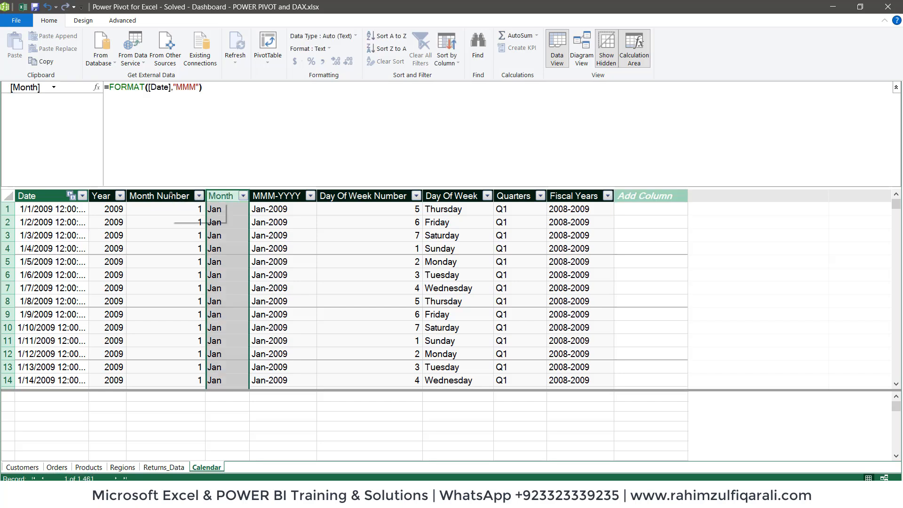
pyautogui.click(170, 196)
pyautogui.click(215, 199)
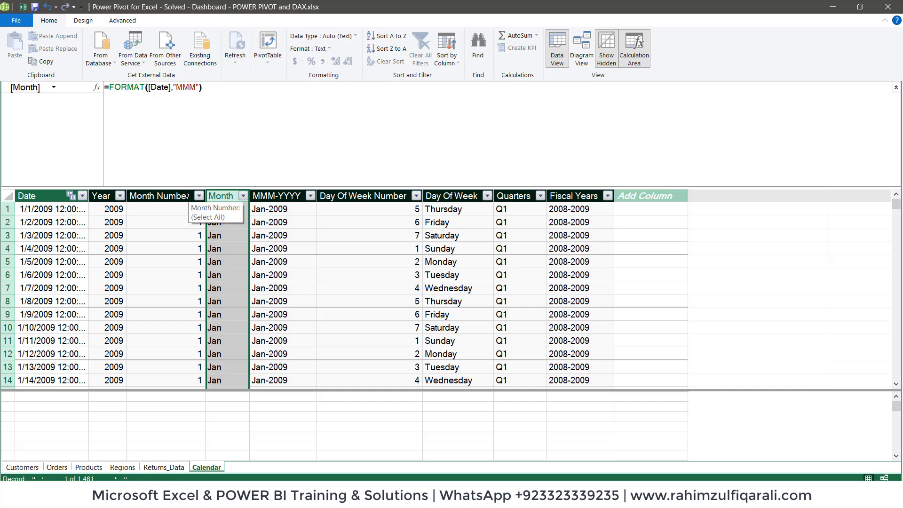
pyautogui.click(639, 193)
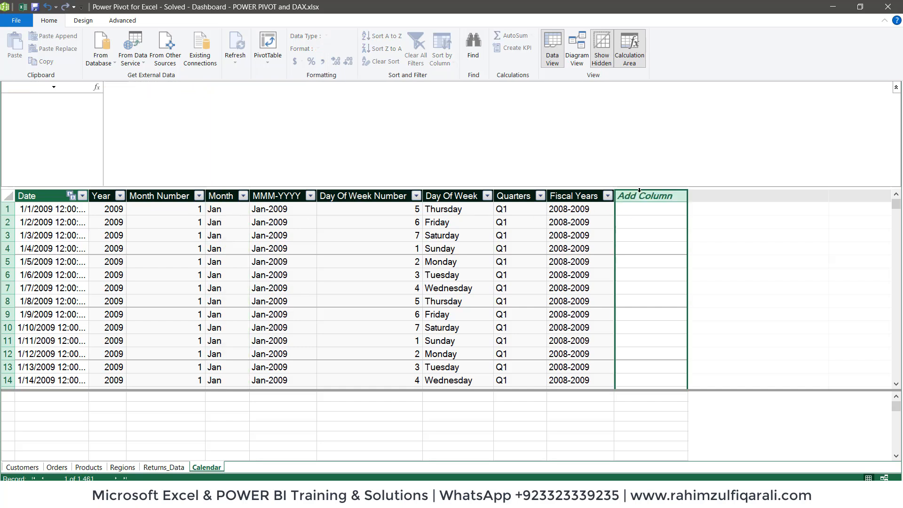
pyautogui.click(272, 125)
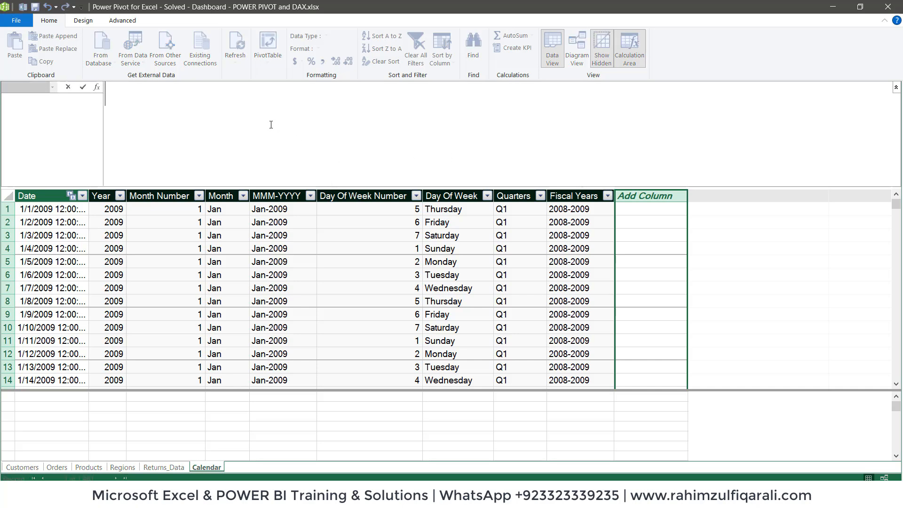
pyautogui.write('Month Names')
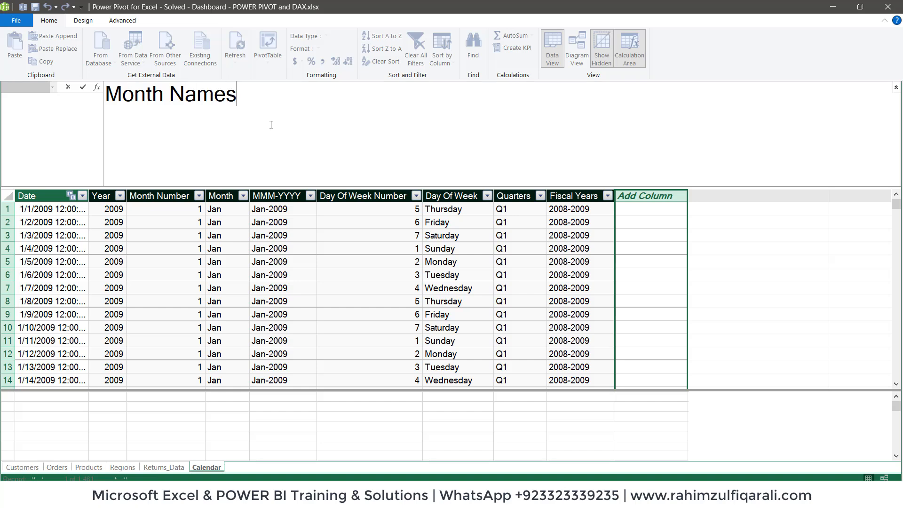
pyautogui.write(':=')
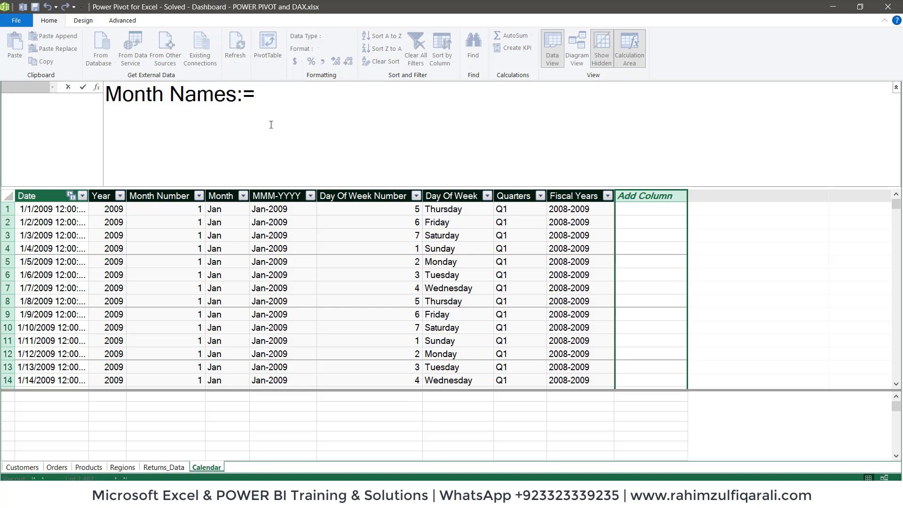
pyautogui.write('for')
pyautogui.press('Tab')
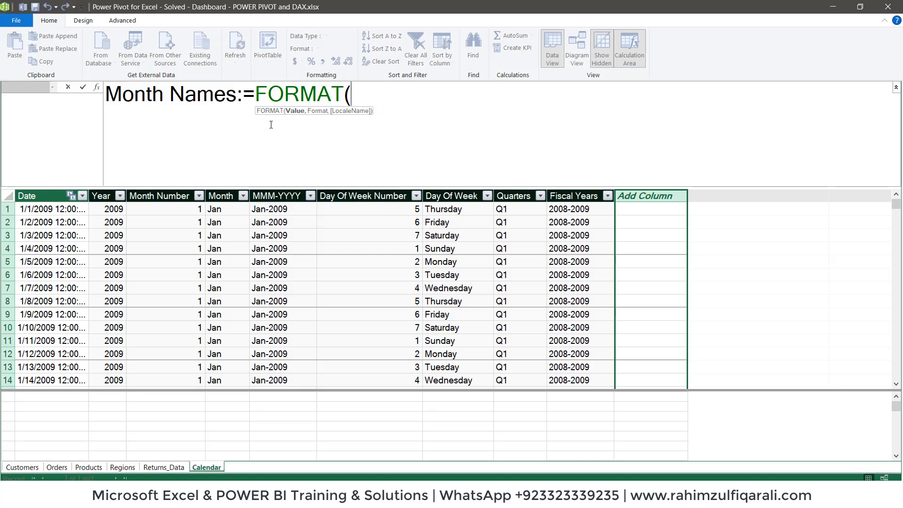
# - Complete the FORMAT function with 'Calendar'[Date] and "mmm", and commit the Month Names column
pyautogui.write('calen')
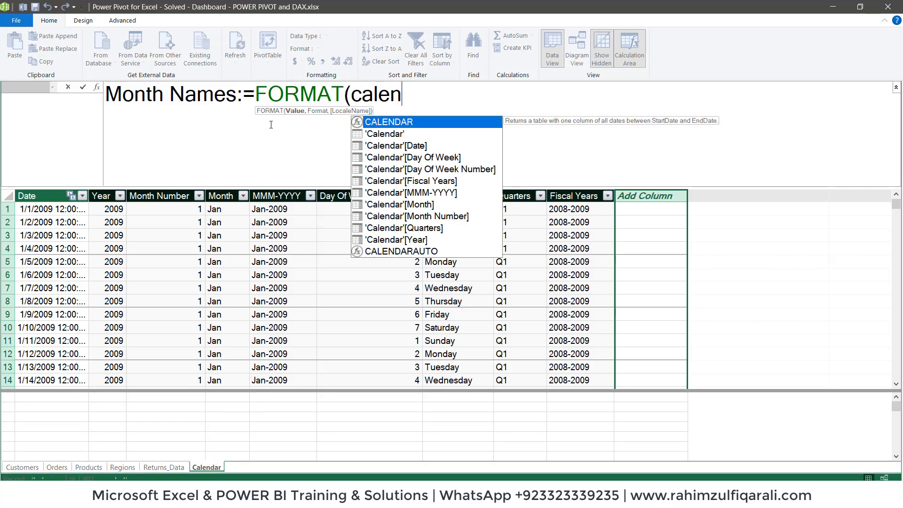
pyautogui.press('Down')
pyautogui.press('Down')
pyautogui.press('Tab')
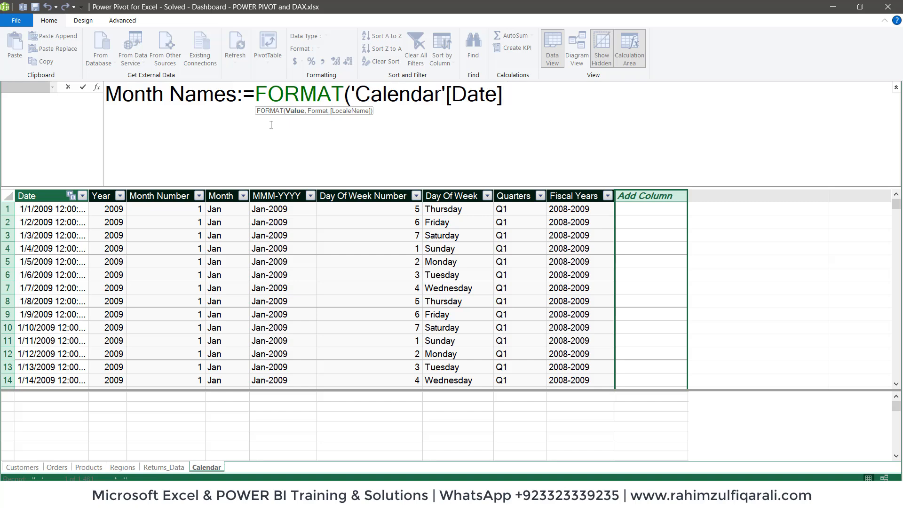
pyautogui.write(',"mmm')
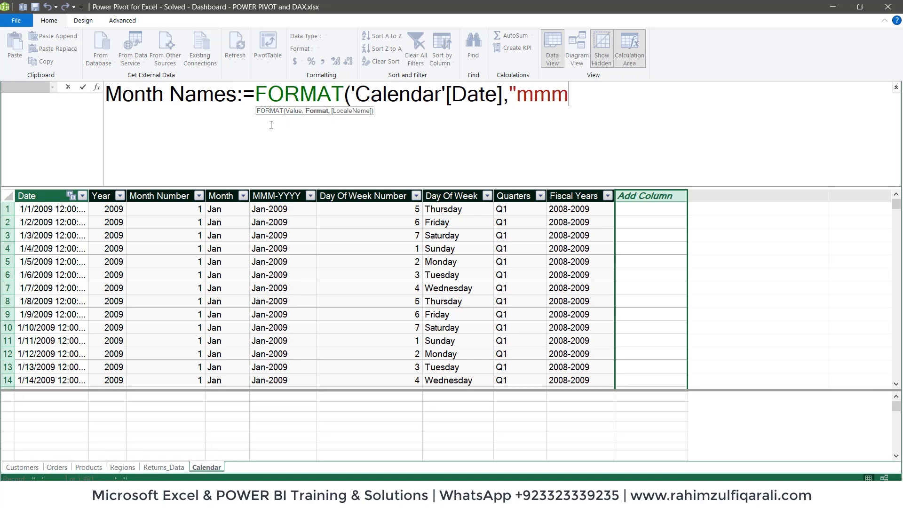
pyautogui.write('")')
pyautogui.press('Return')
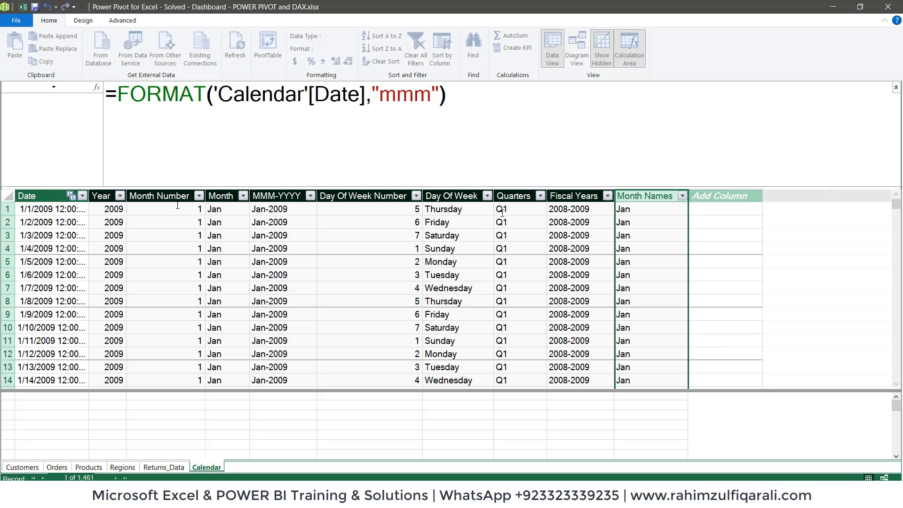
# - Compare the formula and values of the Month column with those of the Month Names column
pyautogui.click(224, 197)
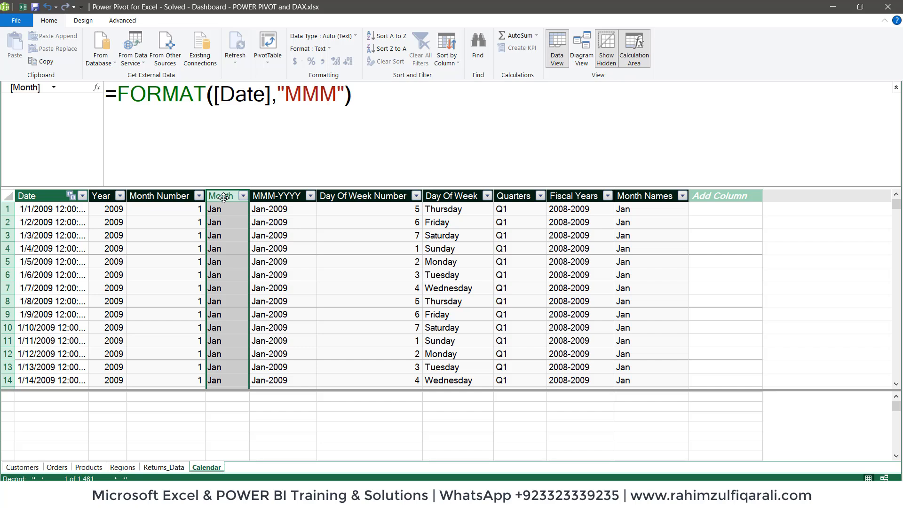
pyautogui.click(221, 223)
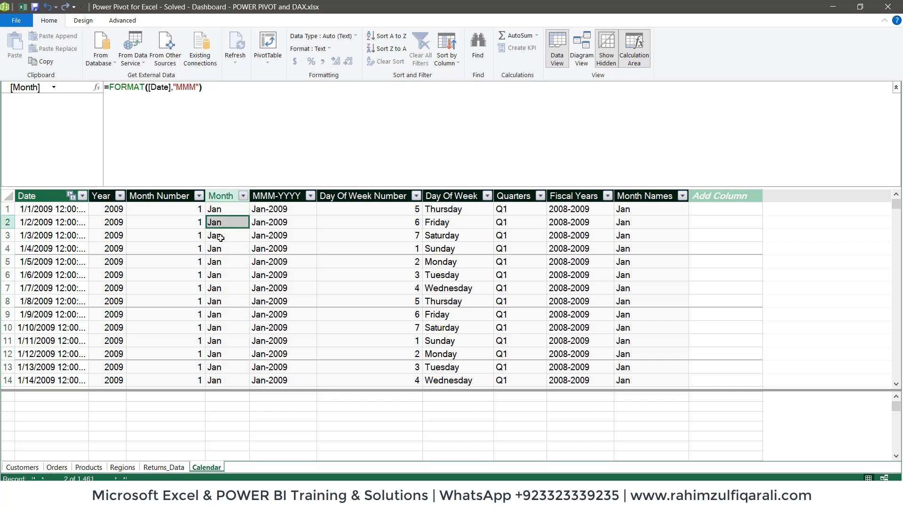
pyautogui.click(217, 261)
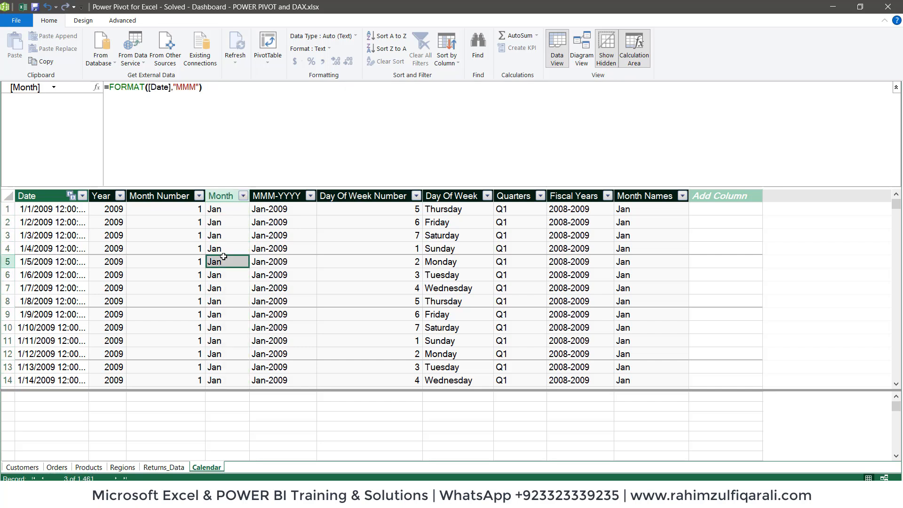
pyautogui.click(224, 196)
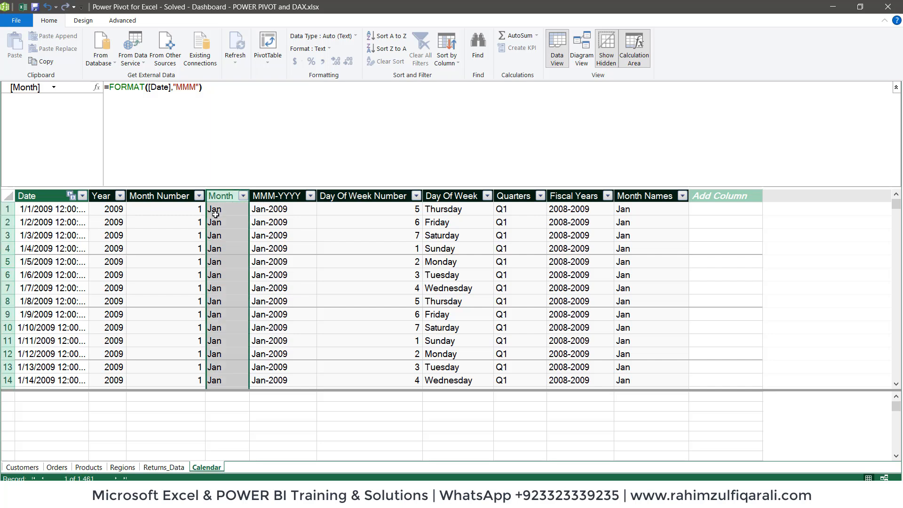
pyautogui.click(215, 210)
pyautogui.click(221, 234)
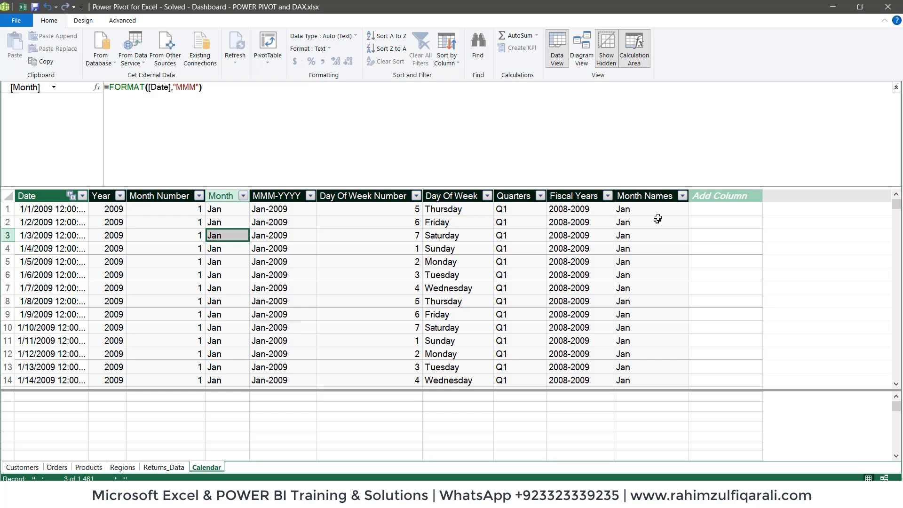
pyautogui.click(655, 195)
pyautogui.click(649, 223)
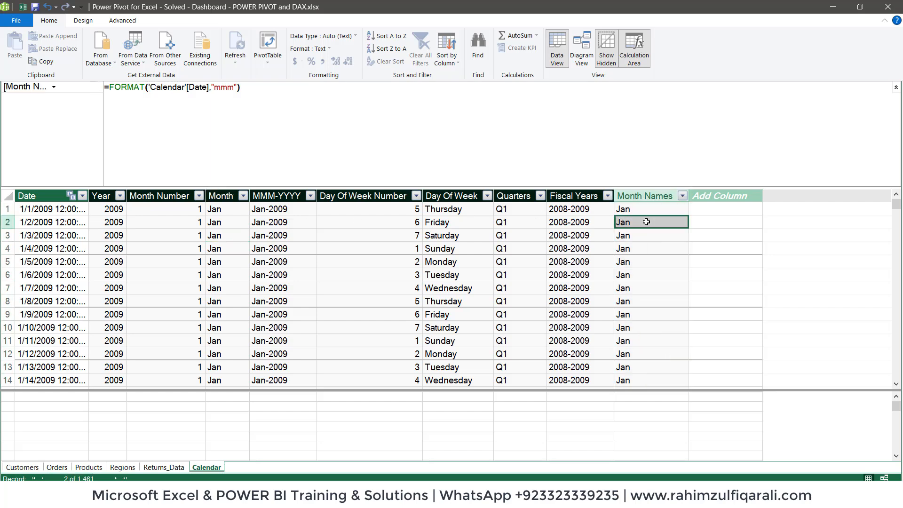
# - Start another calculated column named Fiscal Month Numbers in the Calendar table, with := opening its formula
pyautogui.click(712, 196)
pyautogui.click(229, 120)
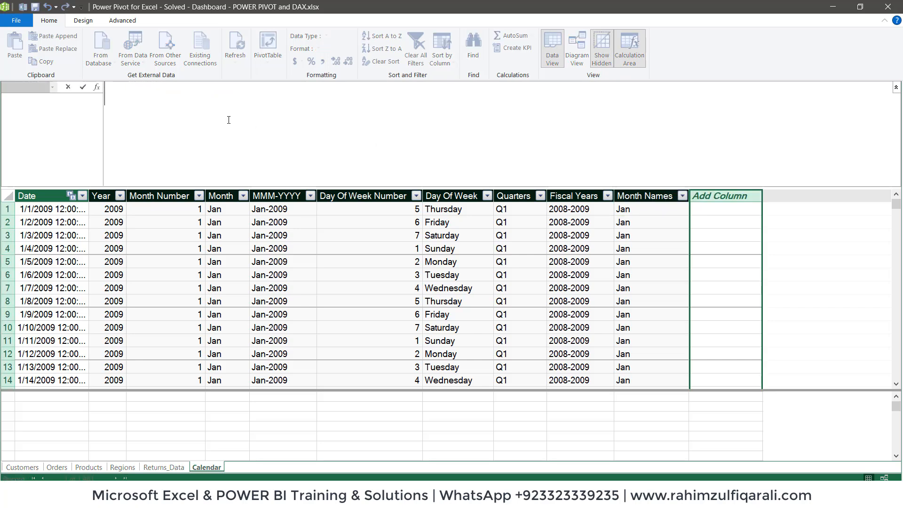
pyautogui.write('F')
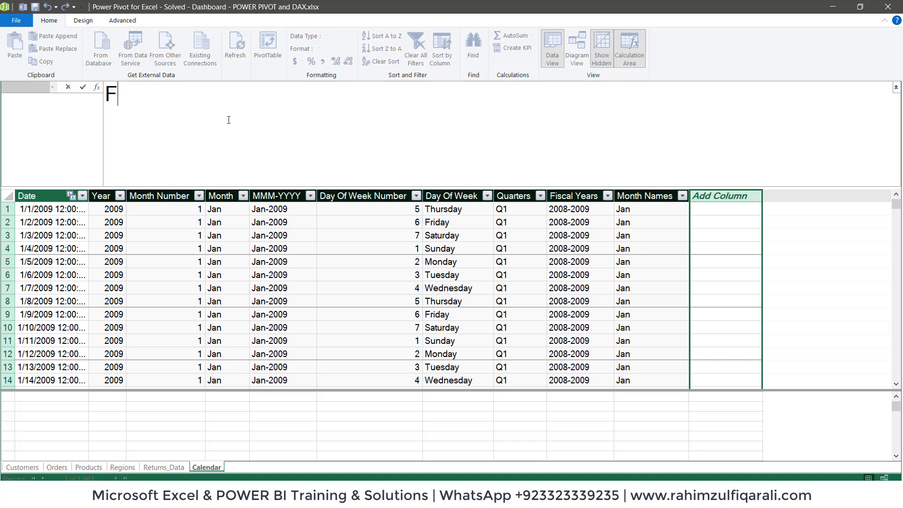
pyautogui.write('iscal Month ')
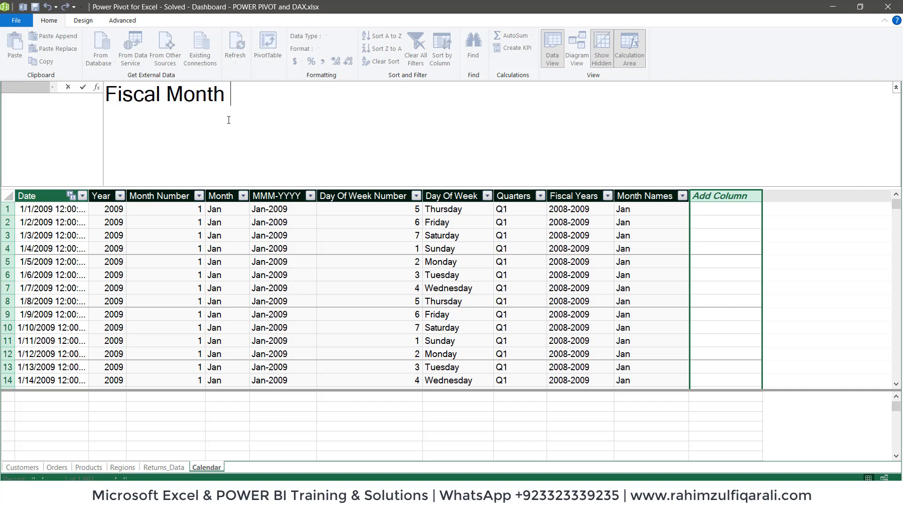
pyautogui.write('Numbers')
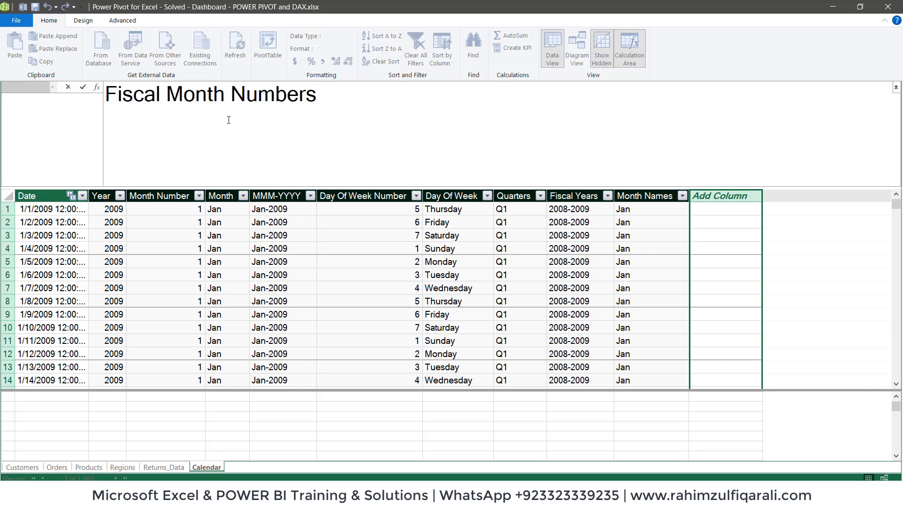
pyautogui.write(':month')
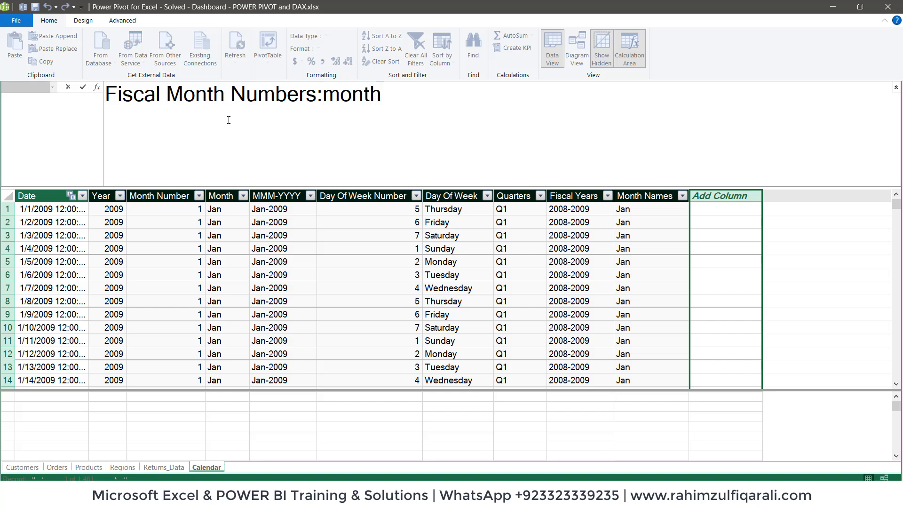
pyautogui.press('BackSpace')
pyautogui.press('BackSpace')
pyautogui.press('BackSpace')
pyautogui.press('BackSpace')
pyautogui.press('BackSpace')
pyautogui.write('=m')
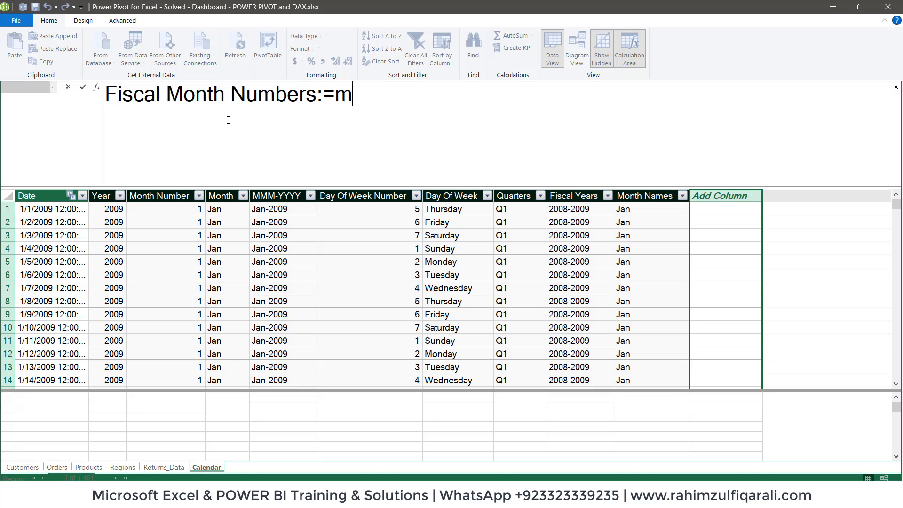
pyautogui.write('onth')
pyautogui.press('Tab')
pyautogui.press('BackSpace')
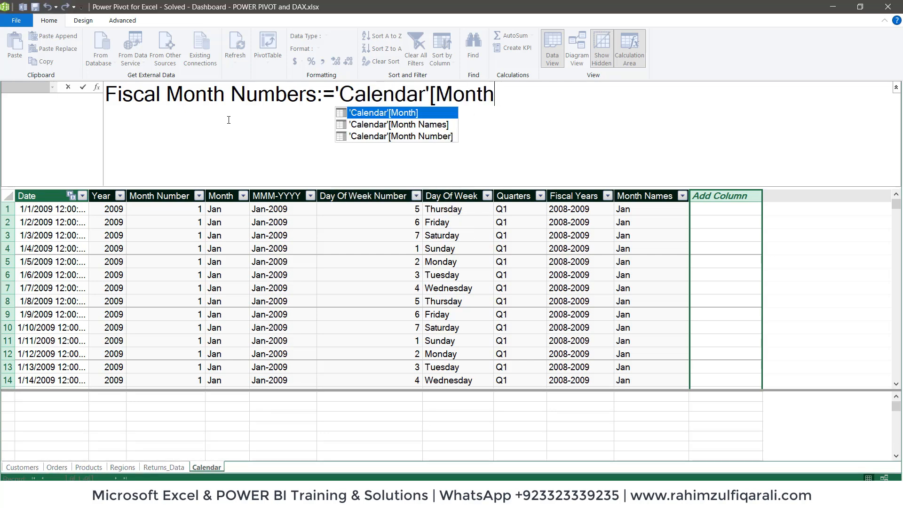
pyautogui.press('BackSpace')
pyautogui.press('BackSpace')
pyautogui.press('BackSpace')
pyautogui.press('BackSpace')
pyautogui.press('BackSpace')
pyautogui.press('BackSpace')
pyautogui.press('BackSpace')
pyautogui.press('BackSpace')
pyautogui.press('BackSpace')
pyautogui.press('BackSpace')
pyautogui.press('BackSpace')
pyautogui.press('BackSpace')
pyautogui.press('BackSpace')
pyautogui.press('BackSpace')
pyautogui.press('BackSpace')
pyautogui.press('BackSpace')
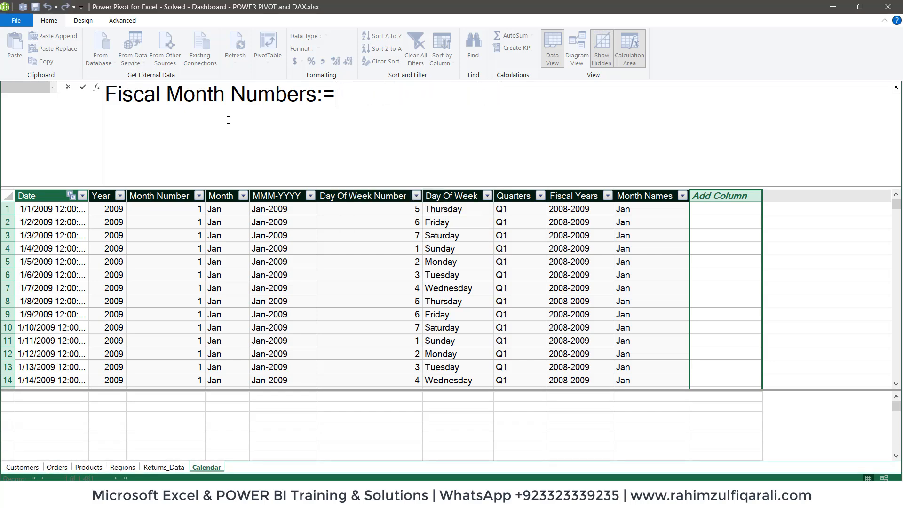
# - Insert the MONTH function into the Fiscal Month Numbers formula
pyautogui.write('mon')
pyautogui.press('Down')
pyautogui.press('Down')
pyautogui.press('Down')
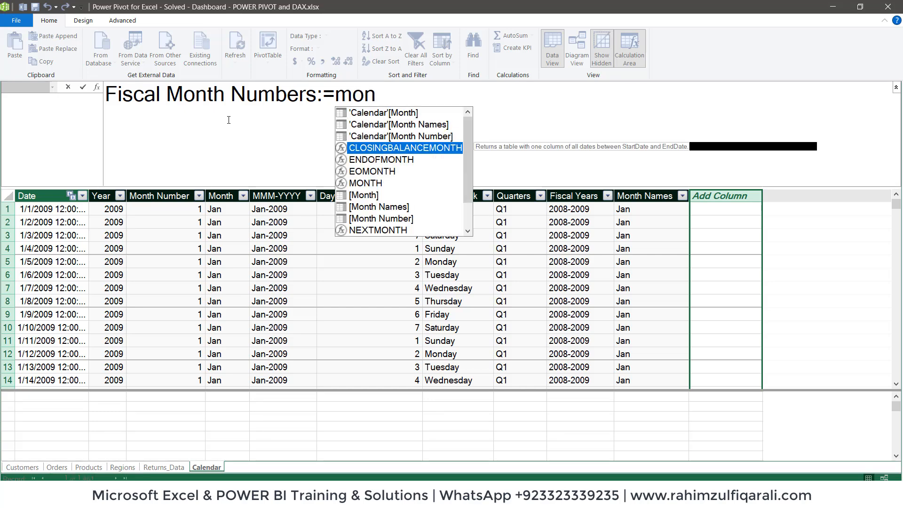
pyautogui.press('Down')
pyautogui.press('Down')
pyautogui.press('Down')
pyautogui.press('Tab')
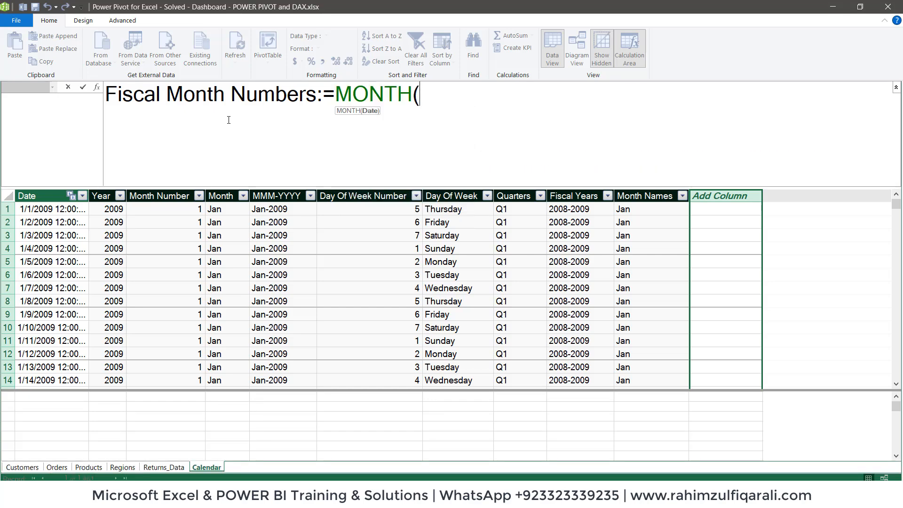
# - Give MONTH the 'Calendar'[Date] column as its argument and commit the Fiscal Month Numbers column
pyautogui.write('calen')
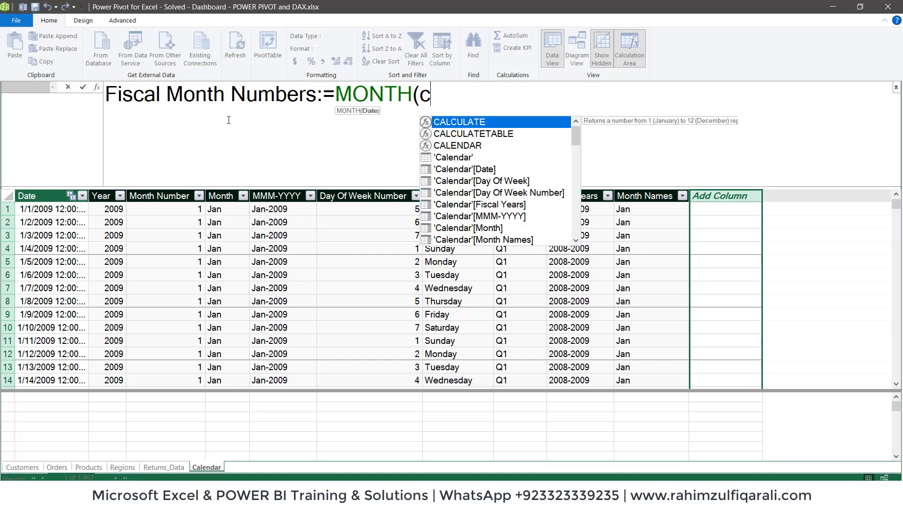
pyautogui.press('Down')
pyautogui.press('Down')
pyautogui.press('Down')
pyautogui.press('Down')
pyautogui.press('Down')
pyautogui.press('Up')
pyautogui.press('Up')
pyautogui.press('Up')
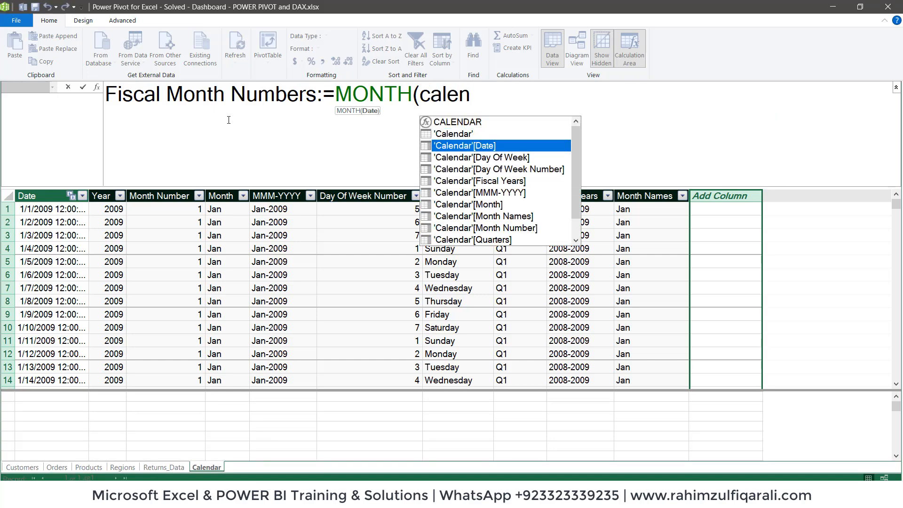
pyautogui.press('Tab')
pyautogui.write(')')
pyautogui.press('Return')
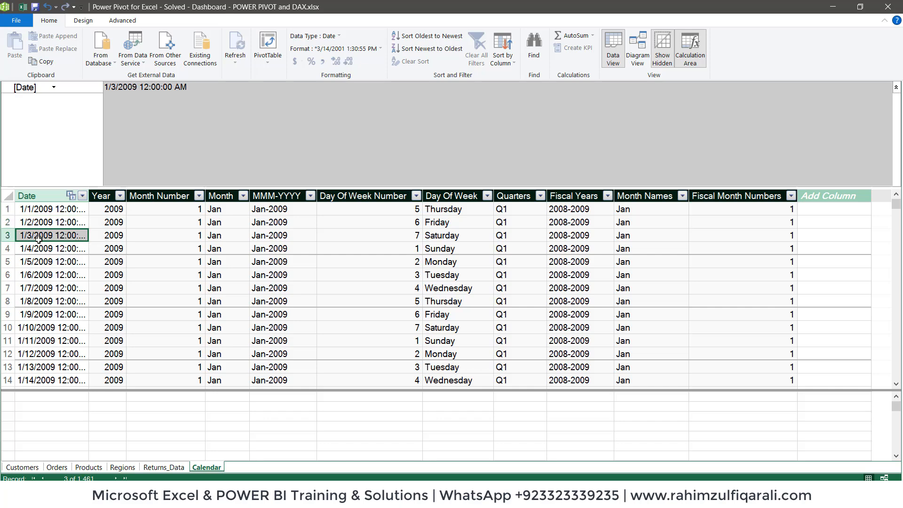
# - Compare the Fiscal Month Numbers values with the Month and Month Number columns in the January and July 2009 rows
pyautogui.click(749, 236)
pyautogui.click(748, 300)
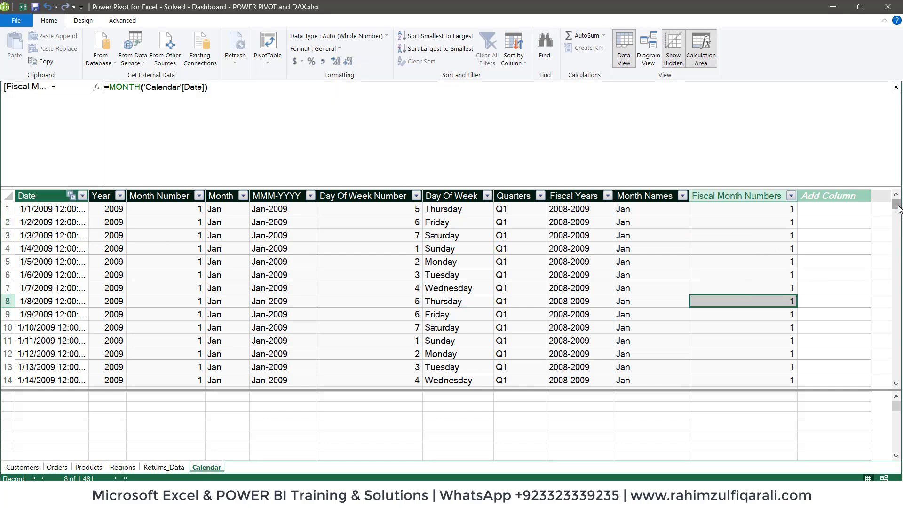
pyautogui.moveTo(899, 210)
pyautogui.mouseDown()
pyautogui.moveTo(899, 219)
pyautogui.moveTo(898, 203)
pyautogui.mouseUp()
pyautogui.click(778, 210)
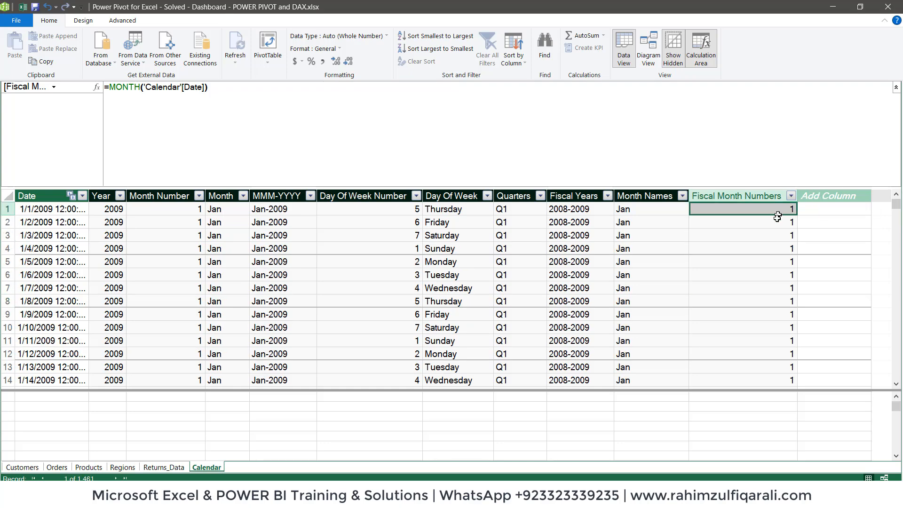
pyautogui.click(766, 240)
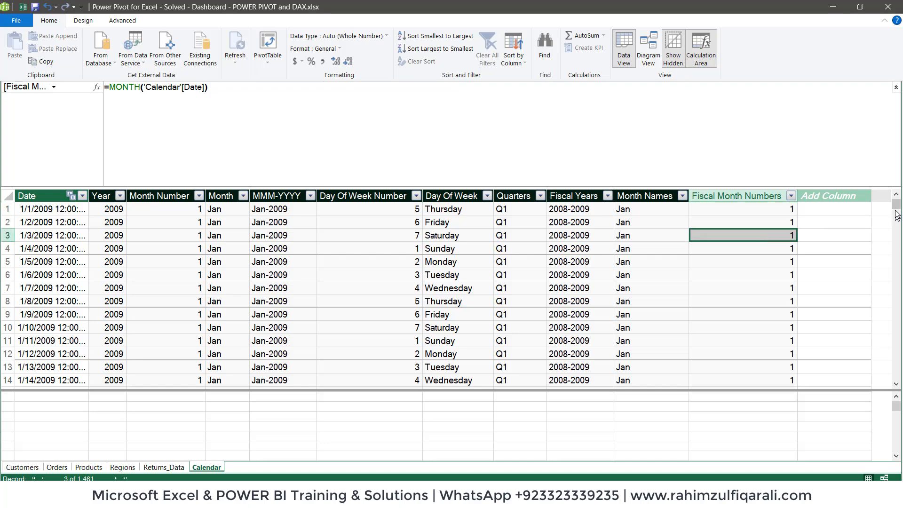
pyautogui.moveTo(897, 205); pyautogui.dragTo(896, 234)
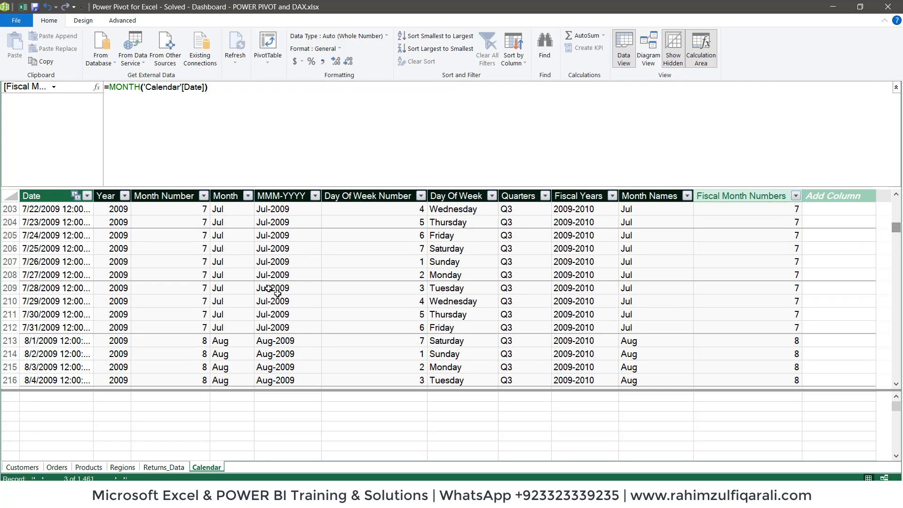
pyautogui.click(230, 248)
pyautogui.moveTo(185, 238); pyautogui.dragTo(184, 328)
pyautogui.moveTo(233, 240); pyautogui.dragTo(224, 312)
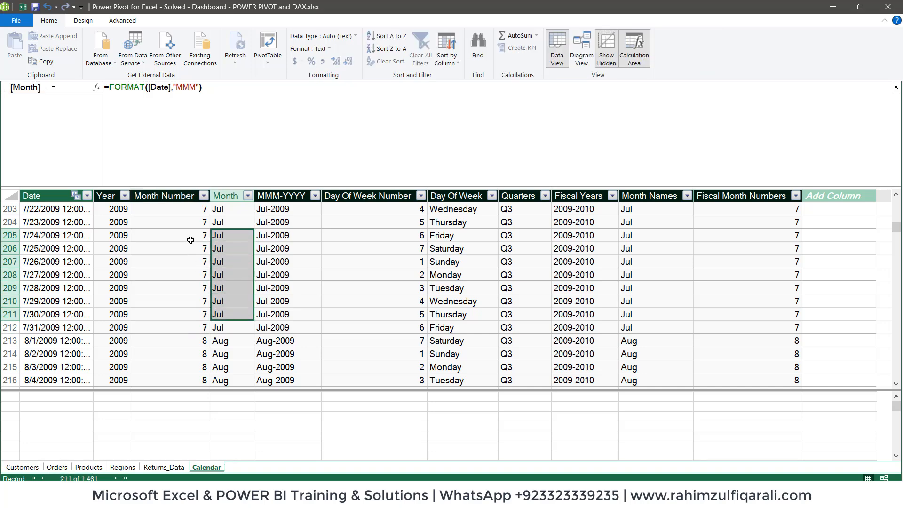
pyautogui.moveTo(191, 240); pyautogui.dragTo(201, 298)
pyautogui.moveTo(770, 236); pyautogui.dragTo(761, 325)
pyautogui.moveTo(760, 241); pyautogui.dragTo(753, 329)
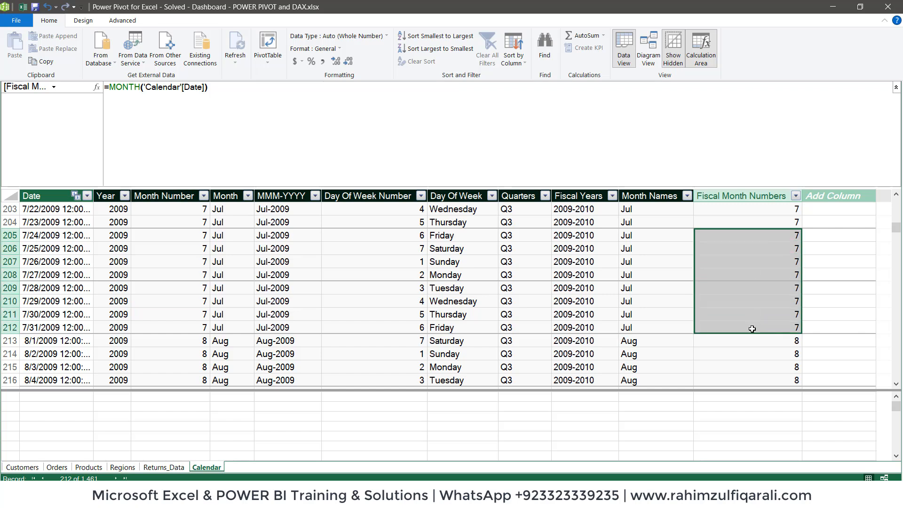
pyautogui.click(756, 258)
pyautogui.moveTo(760, 231); pyautogui.dragTo(753, 327)
# - Reopen the Fiscal Month Numbers formula and insert the EDATE function inside MONTH, before 'Calendar'[Date]
pyautogui.moveTo(898, 230); pyautogui.dragTo(896, 201)
pyautogui.click(765, 207)
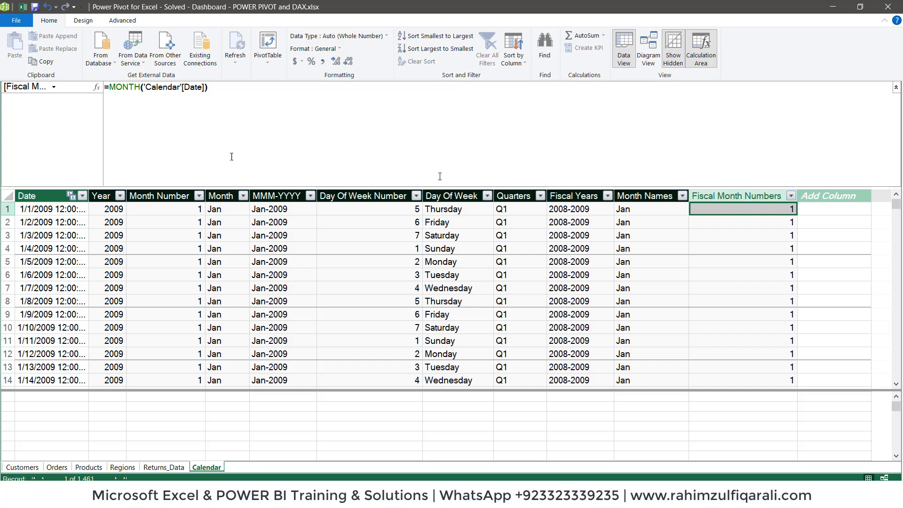
pyautogui.click(222, 95)
pyautogui.scroll(5, 253, 95)
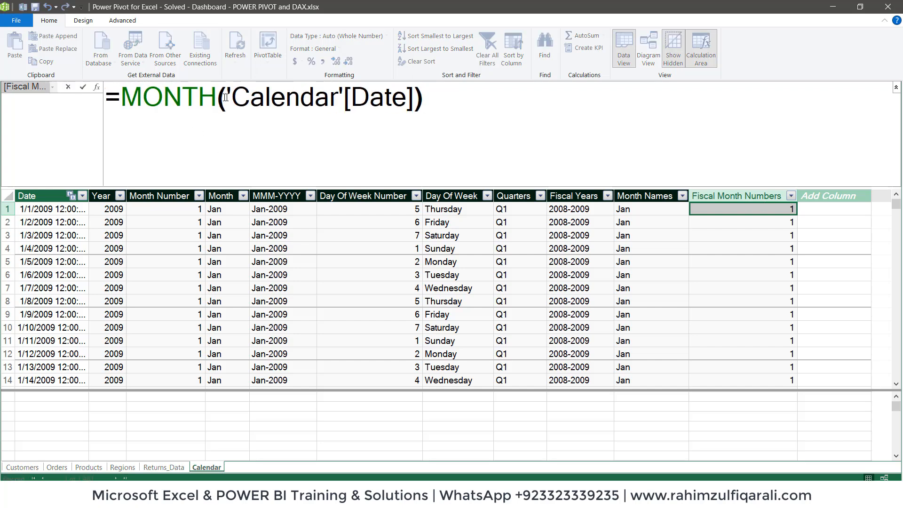
pyautogui.click(226, 97)
pyautogui.write('eda')
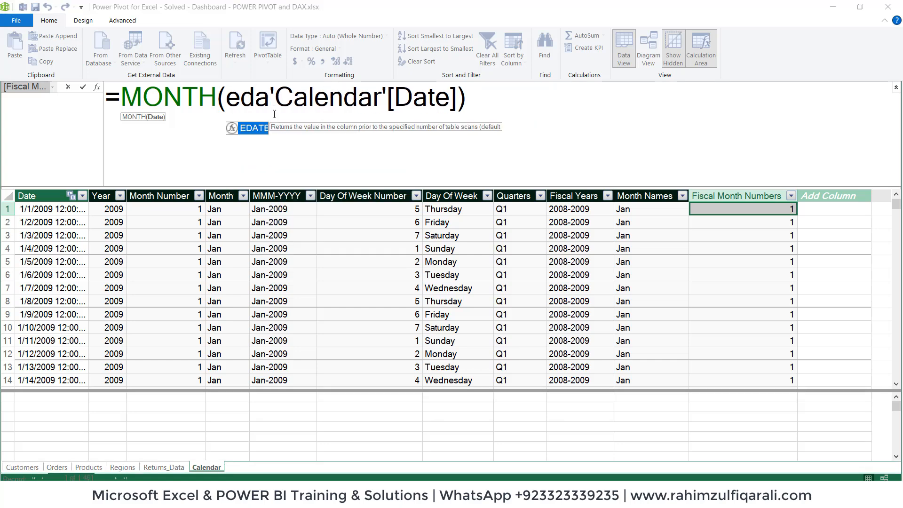
pyautogui.write('te')
pyautogui.press('Tab')
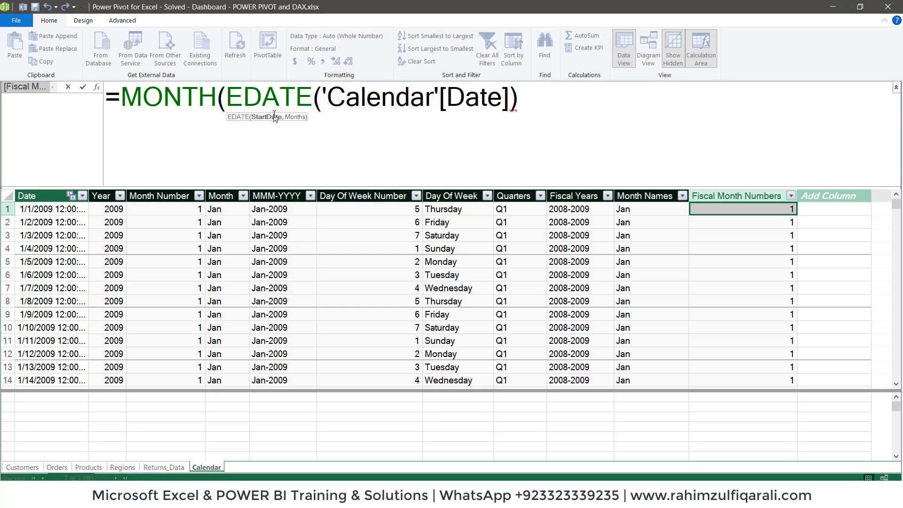
# - Add -6 as the months argument of EDATE after 'Calendar'[Date]
pyautogui.press('End')
pyautogui.press('Left')
pyautogui.write(',-')
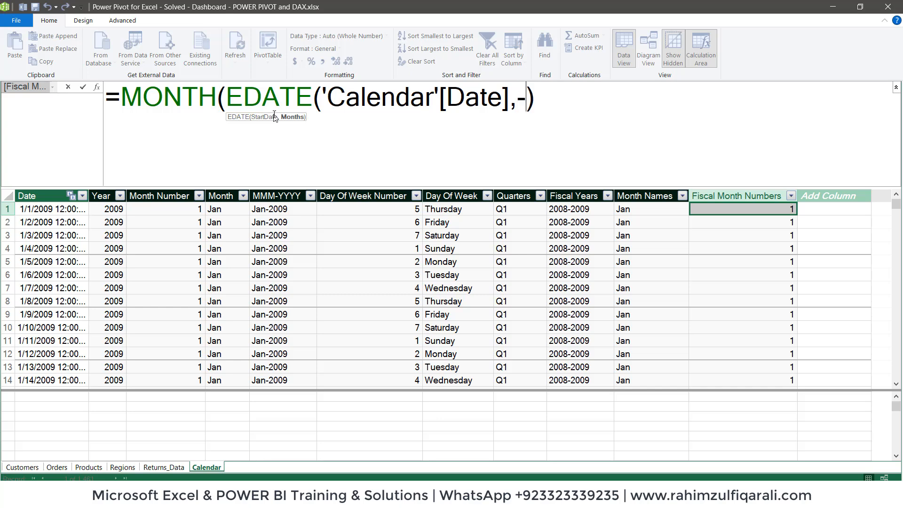
pyautogui.write('6')
pyautogui.press('End')
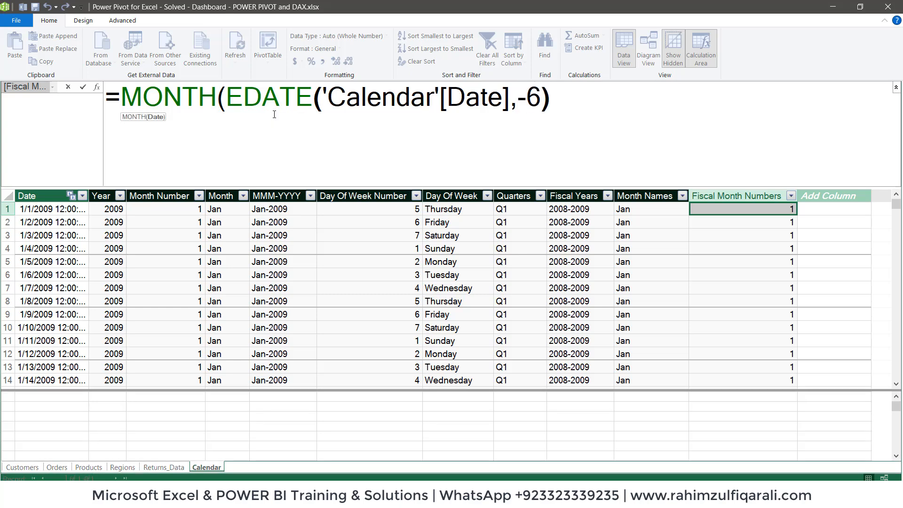
# - Try -3 as the months argument of EDATE, and restore it to -6
pyautogui.press('Left')
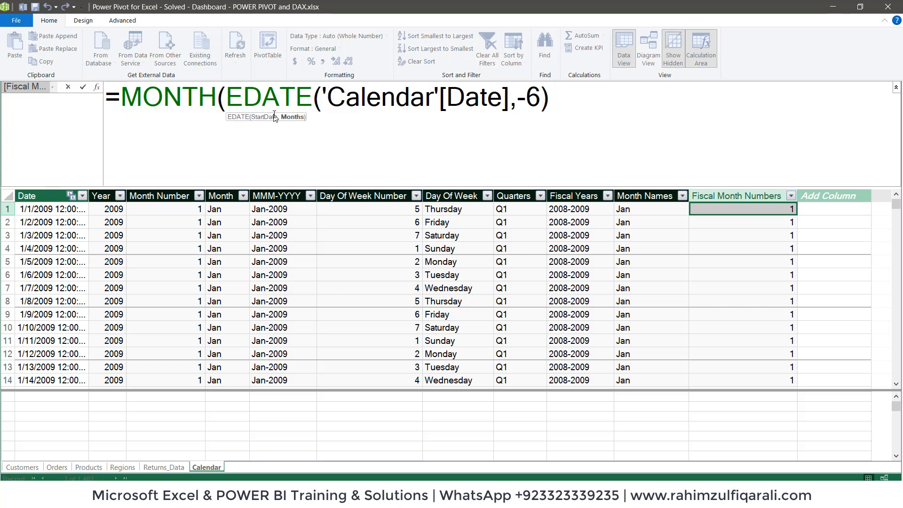
pyautogui.press('BackSpace')
pyautogui.write('3')
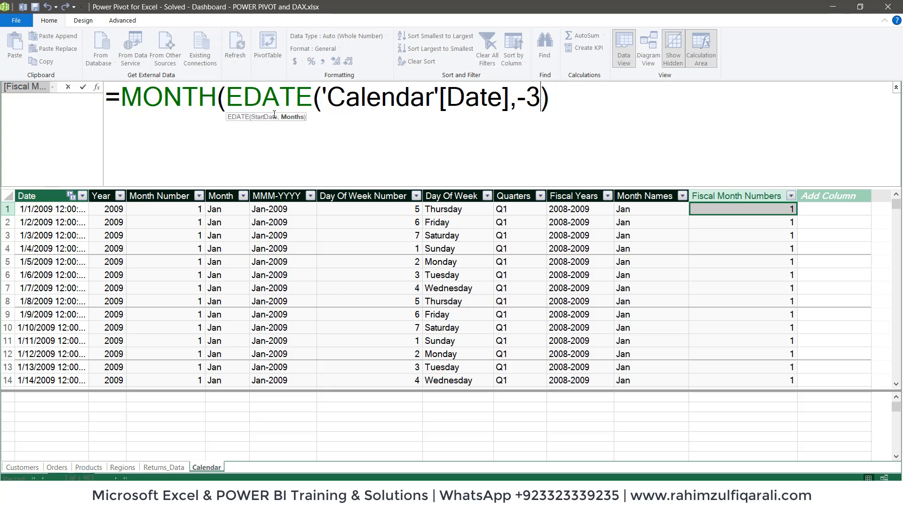
pyautogui.press('BackSpace')
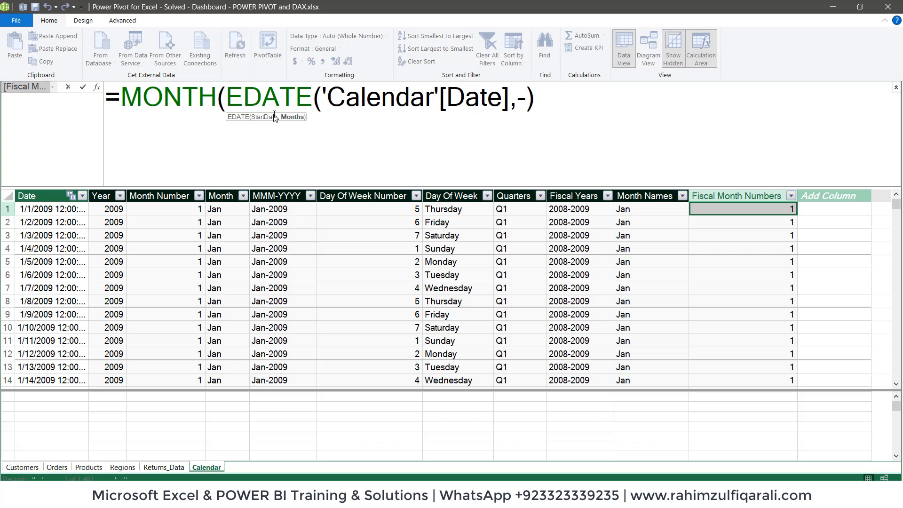
pyautogui.write('6')
pyautogui.press('Right')
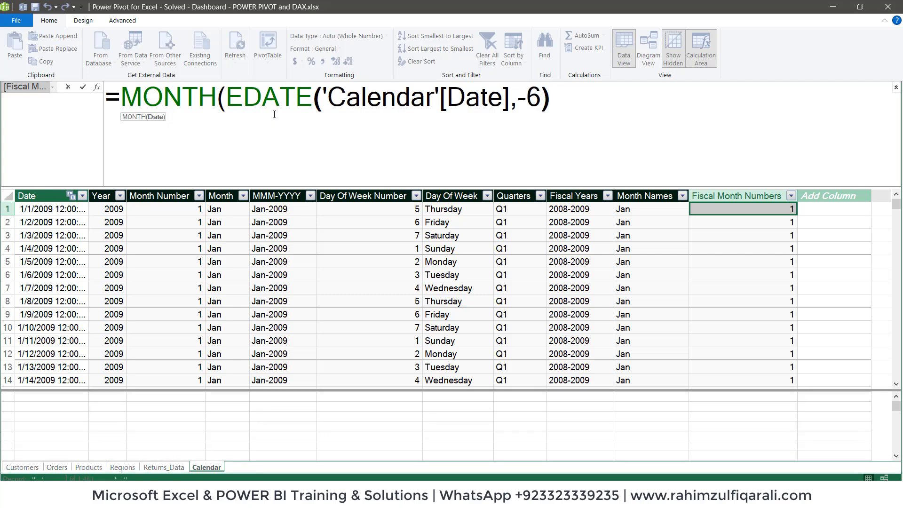
# - Add the missing closing parenthesis to the MONTH function and commit the Fiscal Month Numbers formula
pyautogui.write(')')
pyautogui.press('Return')
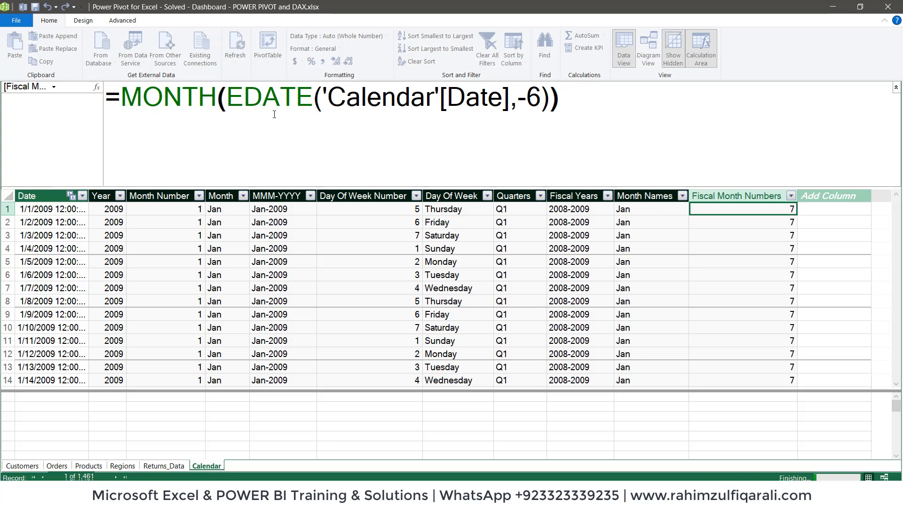
# - Check the recalculated Fiscal Month Numbers in the January rows against the Month Names, Month and Month Number columns
pyautogui.click(730, 239)
pyautogui.click(731, 223)
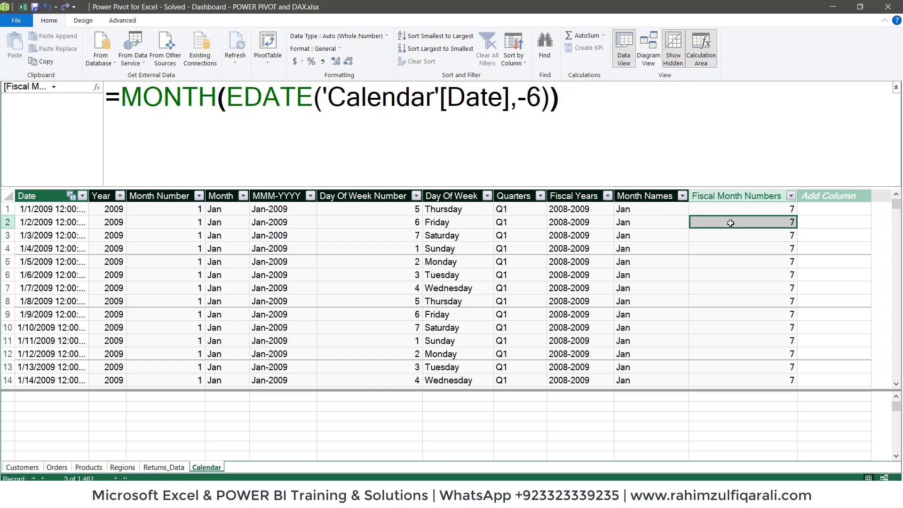
pyautogui.click(731, 211)
pyautogui.click(730, 223)
pyautogui.click(727, 236)
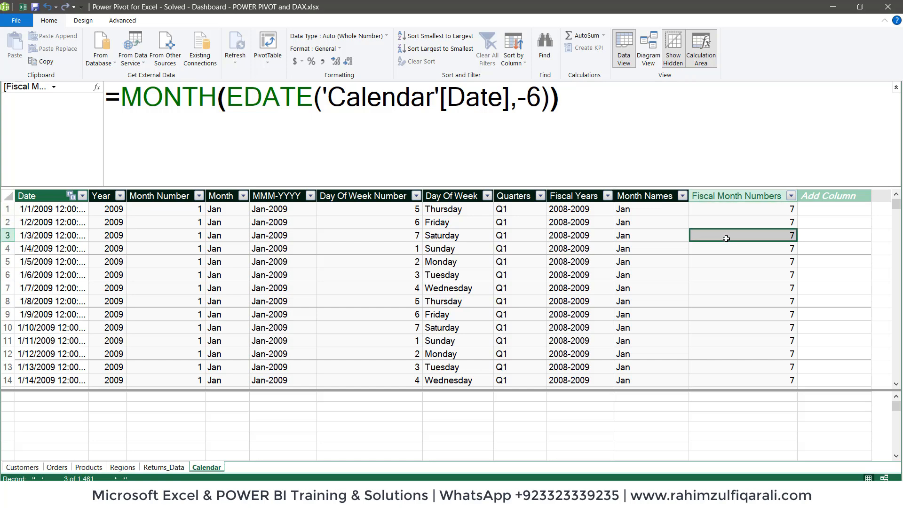
pyautogui.click(645, 223)
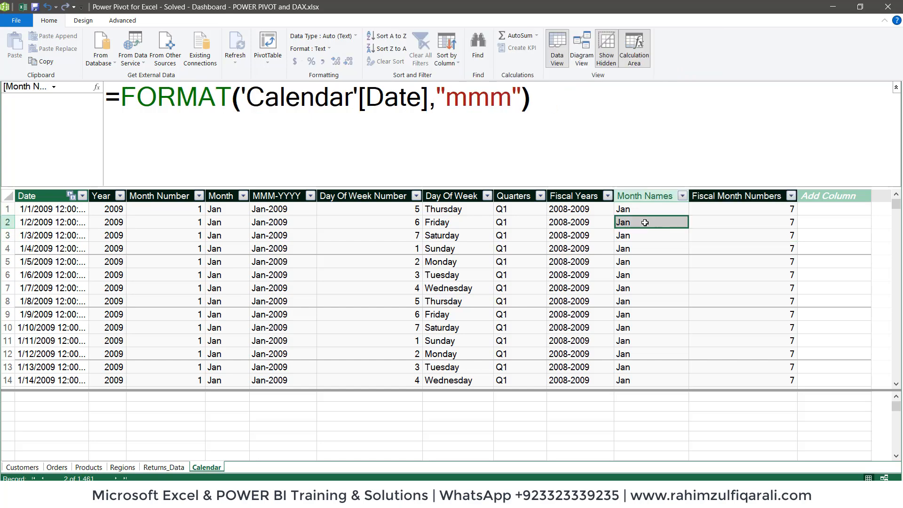
pyautogui.click(742, 223)
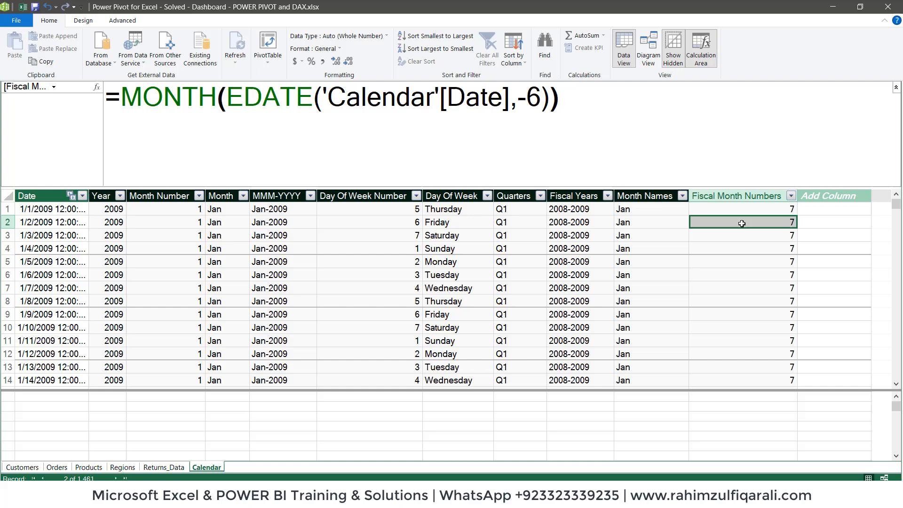
pyautogui.click(218, 222)
pyautogui.click(185, 223)
pyautogui.click(233, 221)
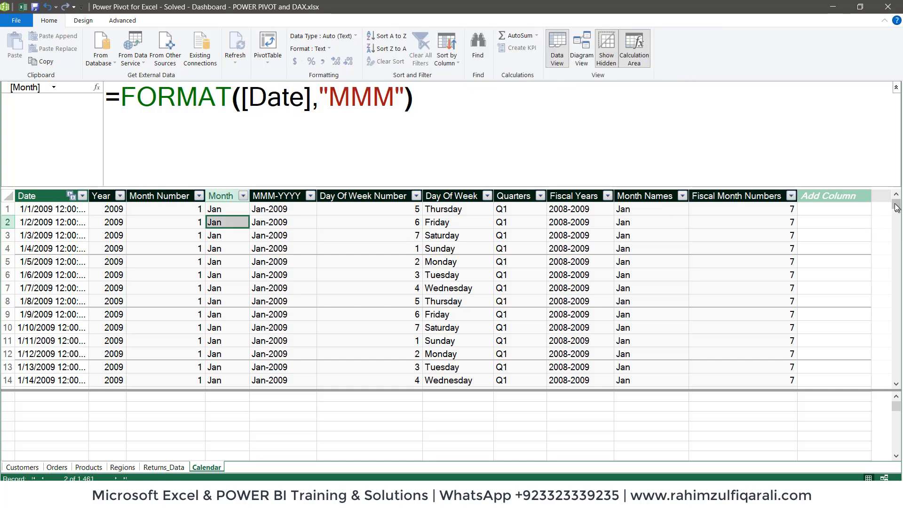
# - Compare Fiscal Month Numbers with Month Names and Month Number in the July 2009 rows
pyautogui.moveTo(896, 205); pyautogui.dragTo(898, 229)
pyautogui.click(767, 260)
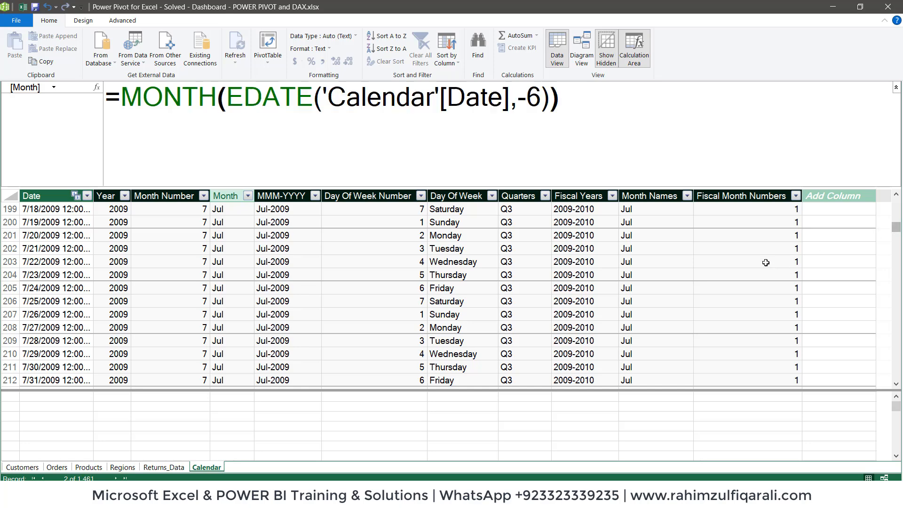
pyautogui.moveTo(632, 238); pyautogui.dragTo(645, 352)
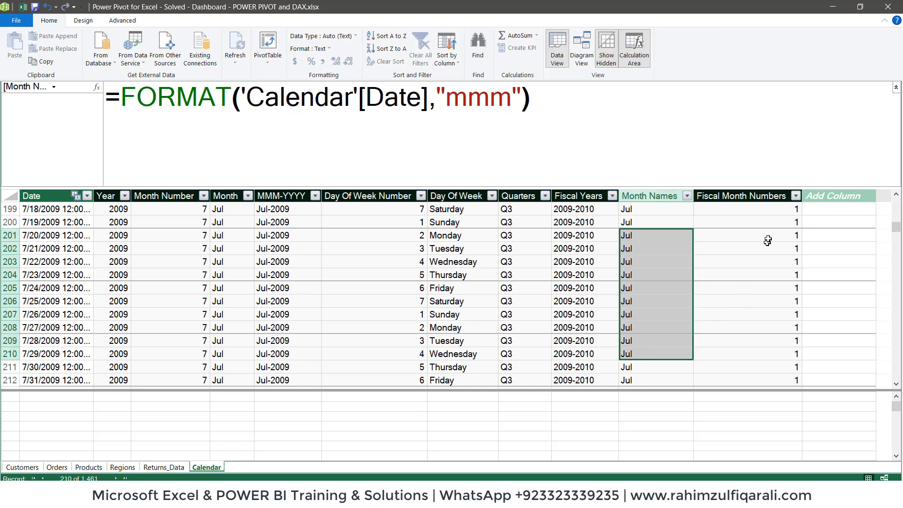
pyautogui.moveTo(768, 241); pyautogui.dragTo(758, 363)
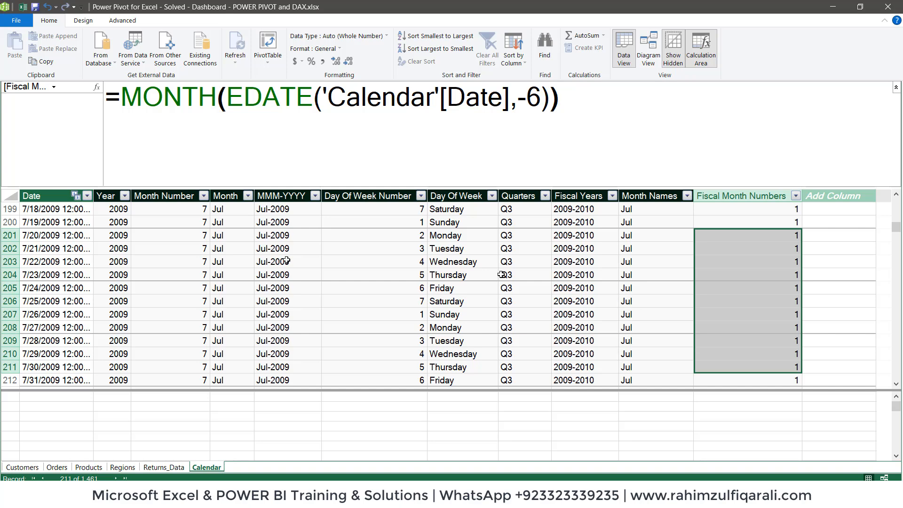
pyautogui.click(183, 235)
pyautogui.moveTo(182, 236); pyautogui.dragTo(184, 354)
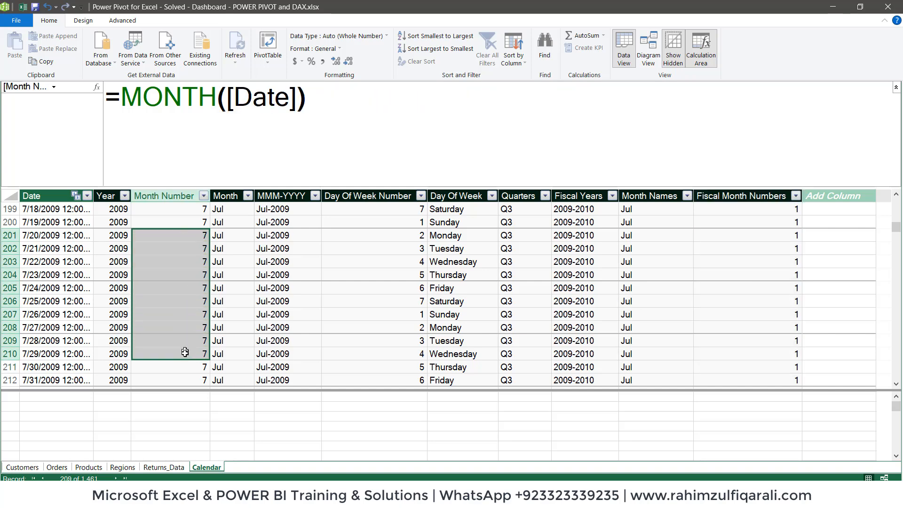
pyautogui.click(222, 288)
# - Start a new calculated column named Fiscal Quarters at the end of the Calendar table
pyautogui.moveTo(899, 226); pyautogui.dragTo(902, 177)
pyautogui.click(821, 193)
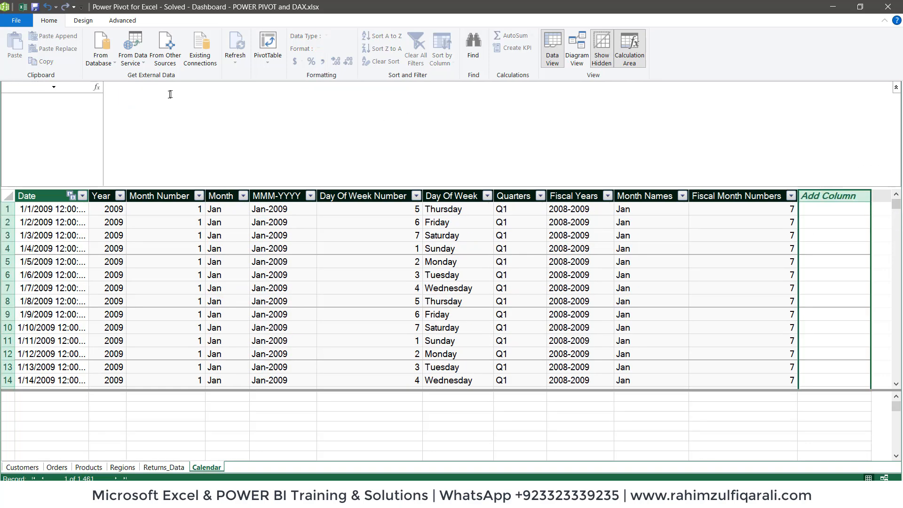
pyautogui.click(234, 129)
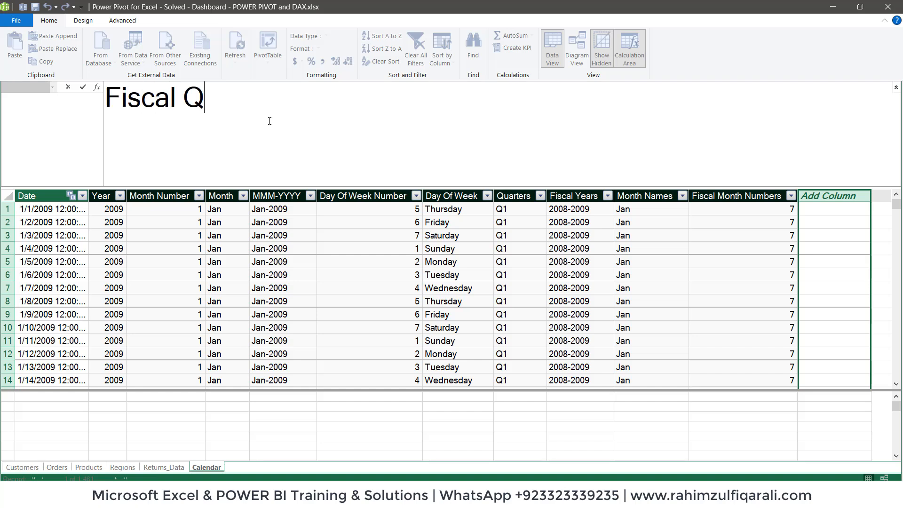
pyautogui.write('Fiscal Quarters:=')
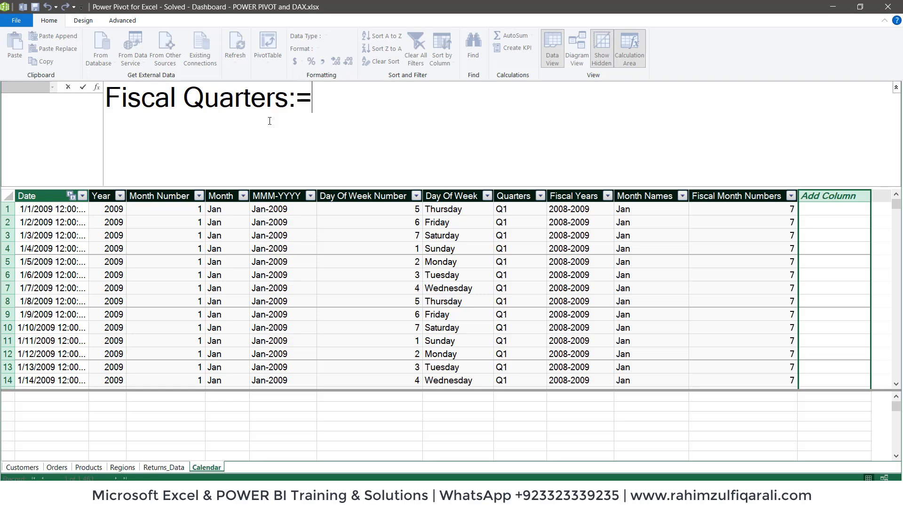
# - Begin the Fiscal Quarters formula with FORMAT, using EDATE('Calendar'[Date],-6) as its value argument
pyautogui.write('format')
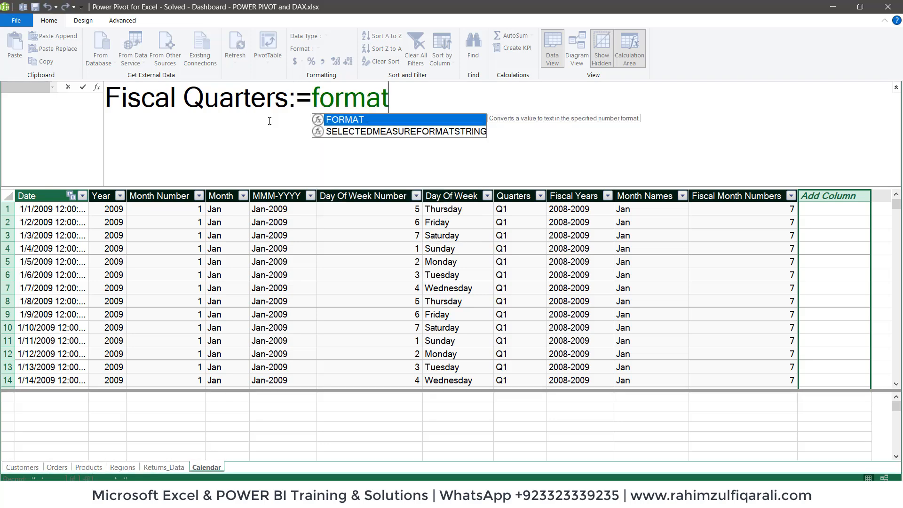
pyautogui.press('Tab')
pyautogui.write('ed')
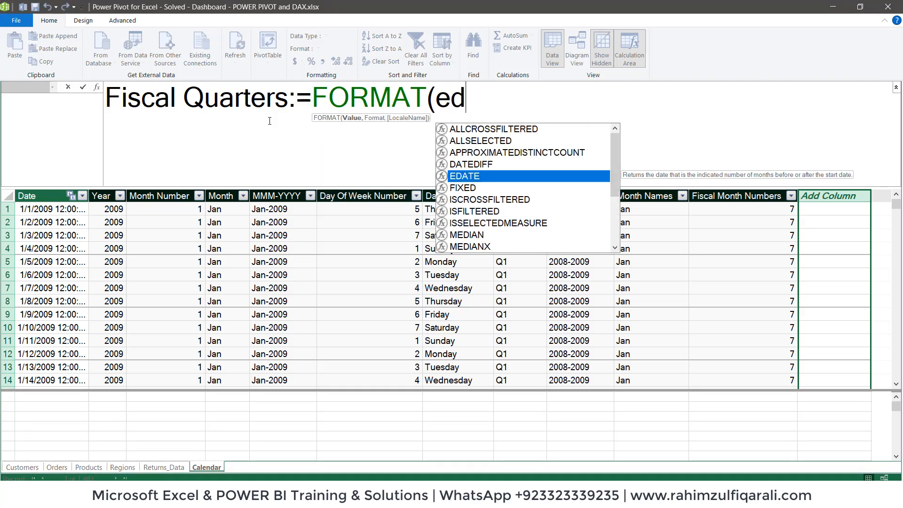
pyautogui.press('Tab')
pyautogui.write('calen')
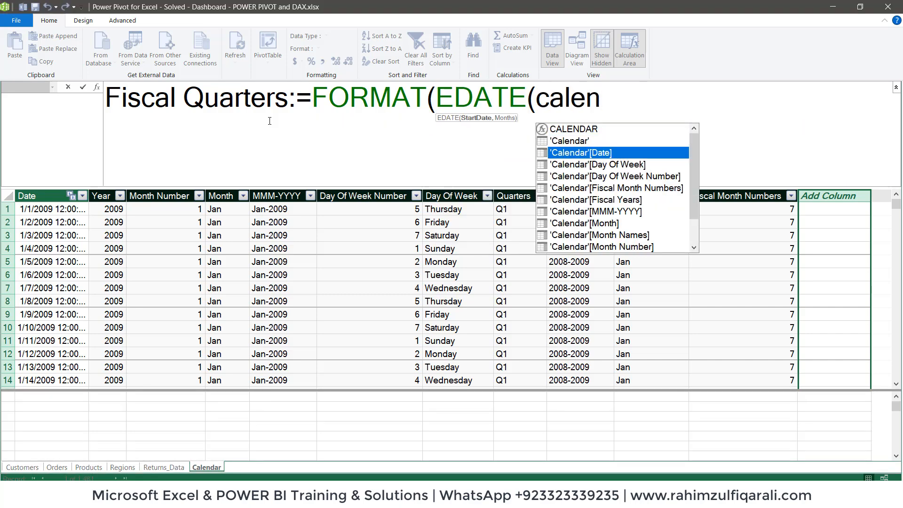
pyautogui.press('Tab')
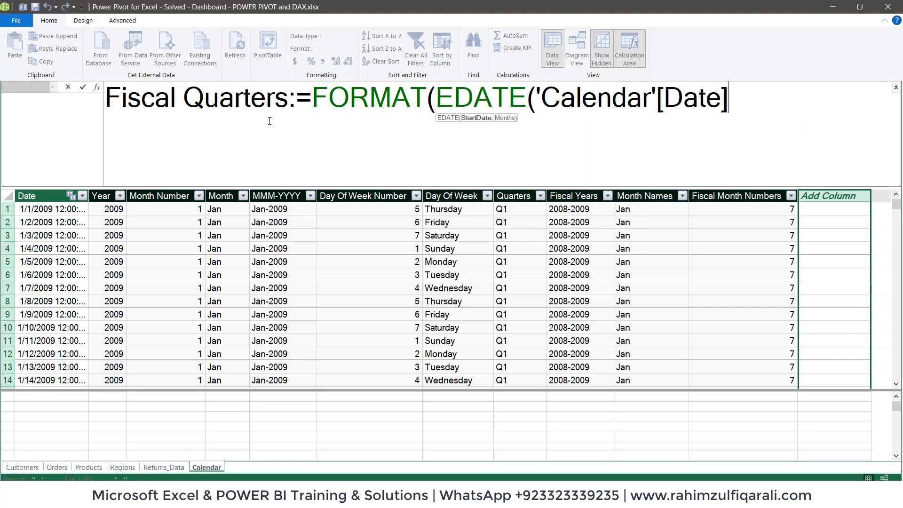
pyautogui.write(',')
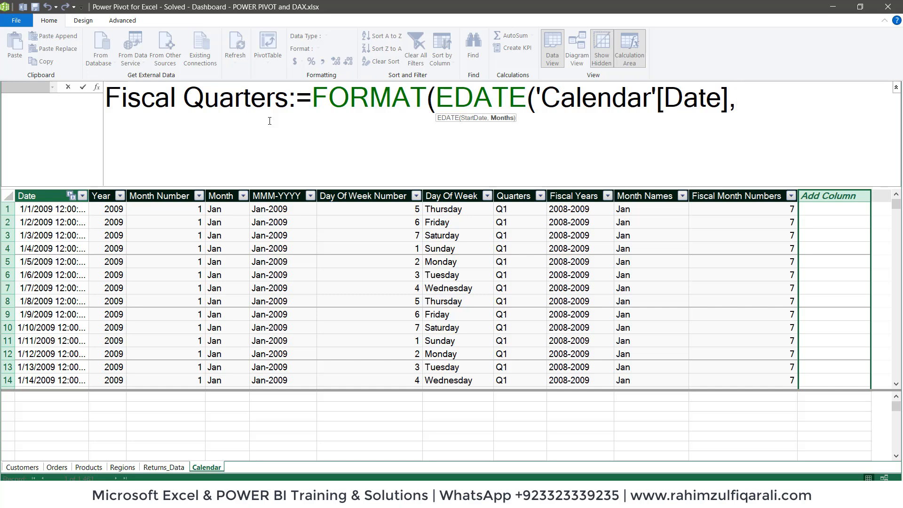
pyautogui.write('-6),')
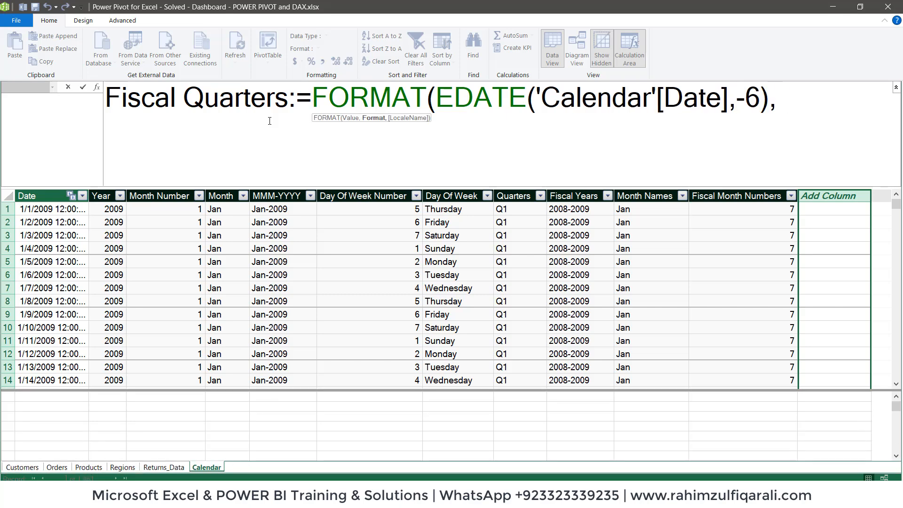
# - Complete the Fiscal Quarters formula with the format string "\QQ" and commit it
pyautogui.write('"\\')
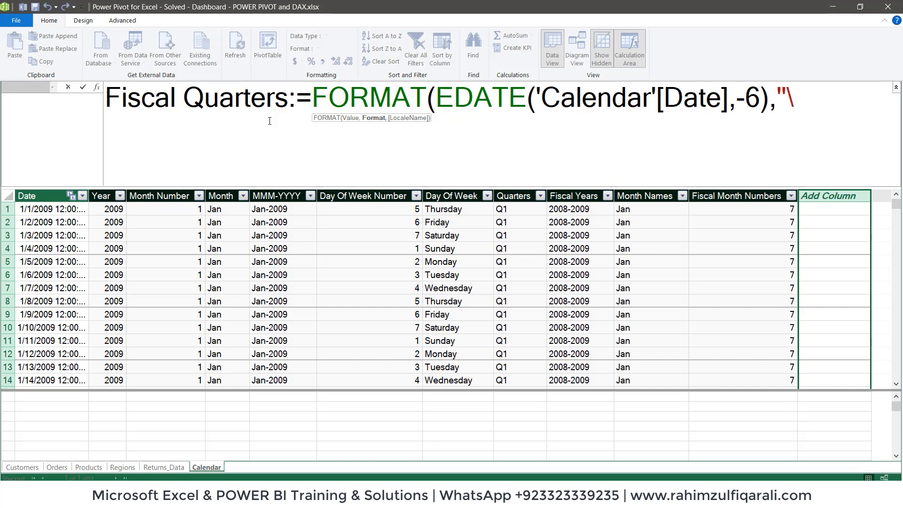
pyautogui.write('QQ"')
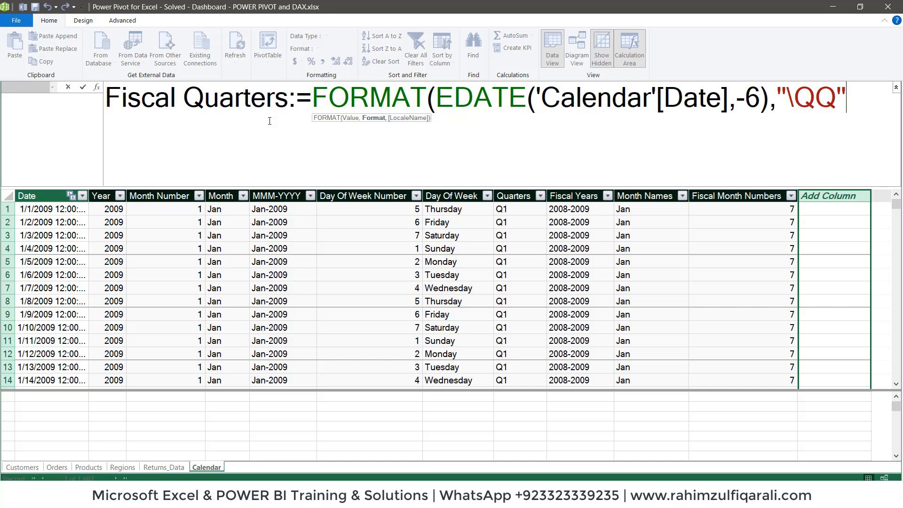
pyautogui.write(')')
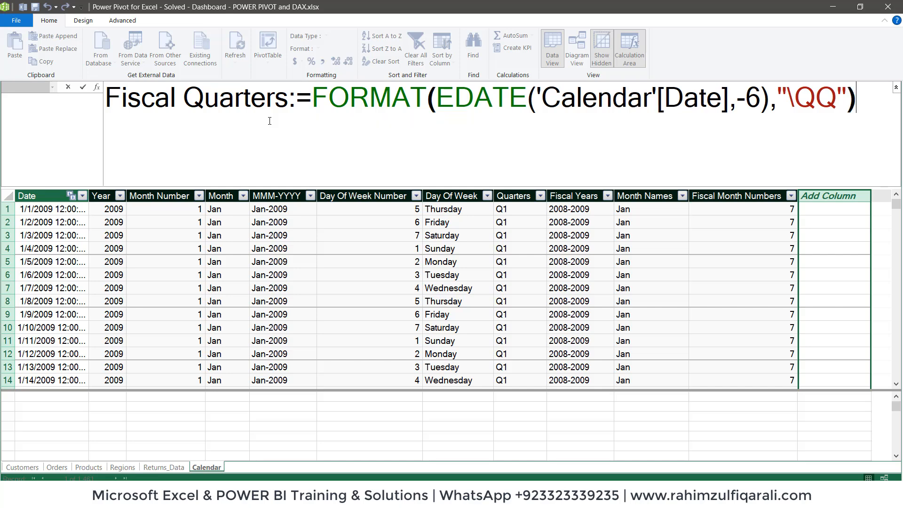
pyautogui.press('Return')
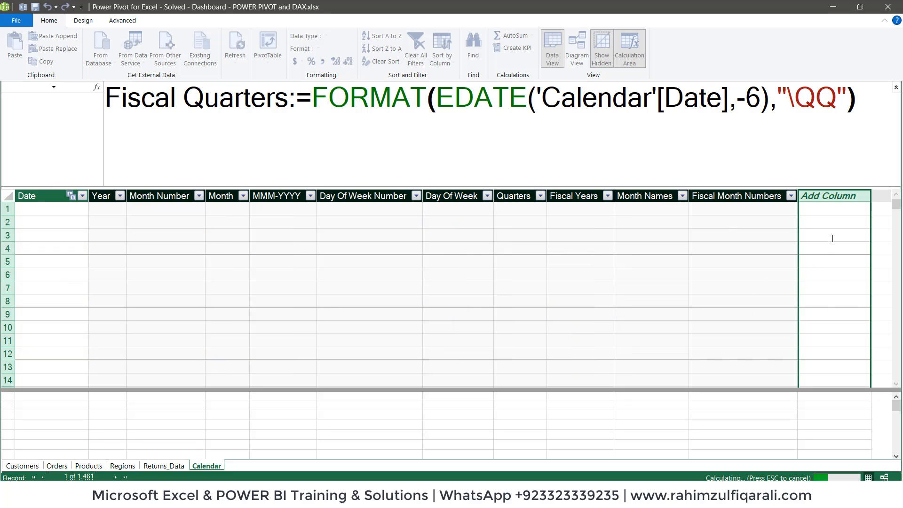
# - Check the new Fiscal Quarters values against Month Names in the January 2009 rows
pyautogui.click(817, 219)
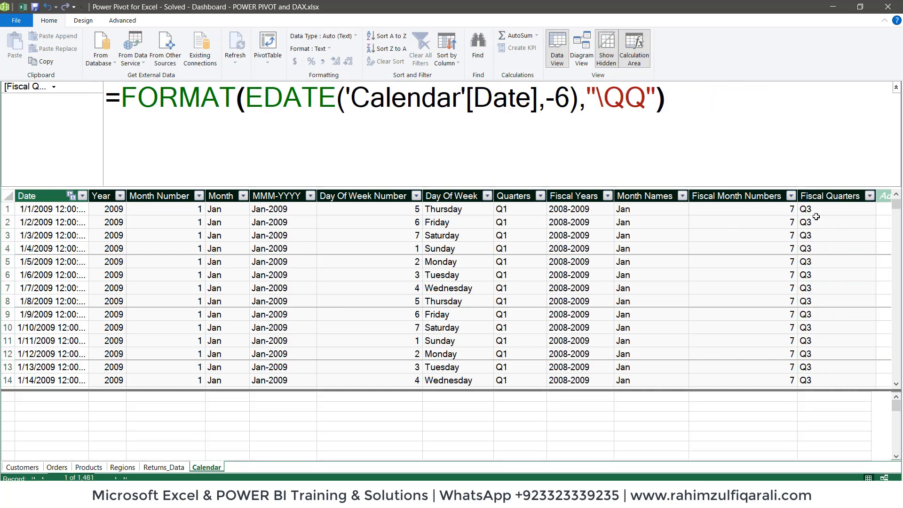
pyautogui.click(651, 217)
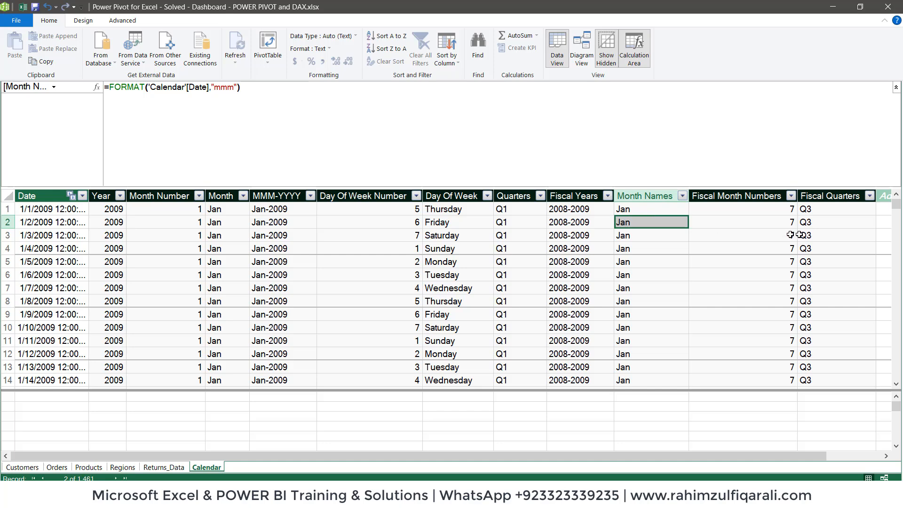
pyautogui.click(818, 222)
pyautogui.click(821, 247)
pyautogui.click(818, 271)
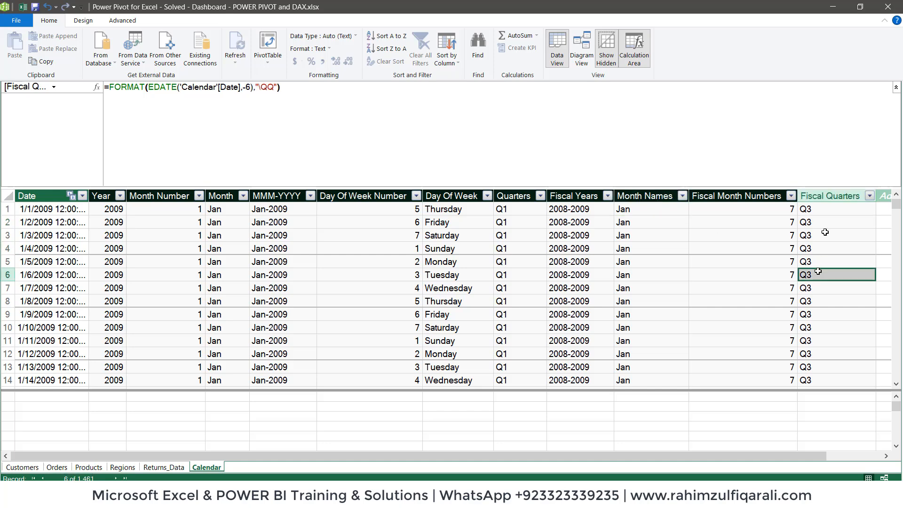
pyautogui.click(830, 196)
pyautogui.click(815, 231)
# - Check the Fiscal Quarters values against Month Names in the July 2009 rows
pyautogui.moveTo(897, 203); pyautogui.dragTo(885, 239)
pyautogui.click(668, 248)
pyautogui.click(667, 265)
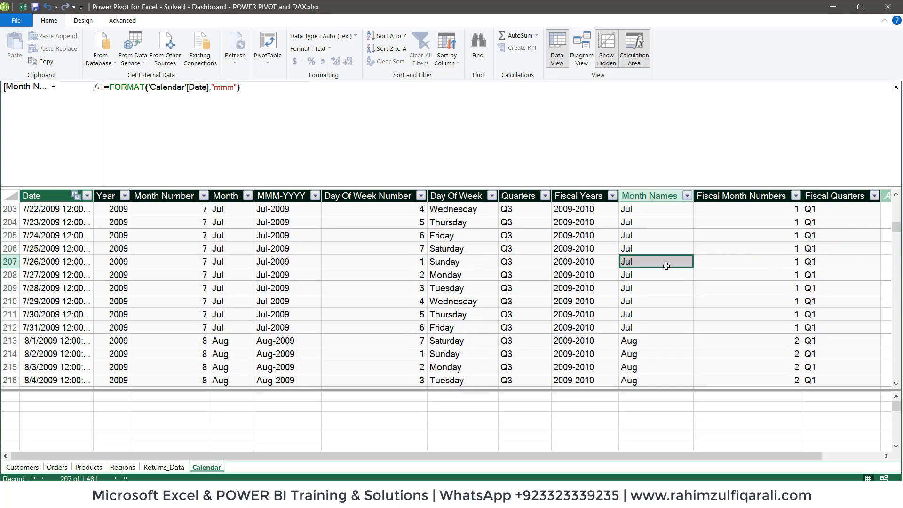
pyautogui.click(837, 248)
pyautogui.click(835, 275)
pyautogui.click(834, 316)
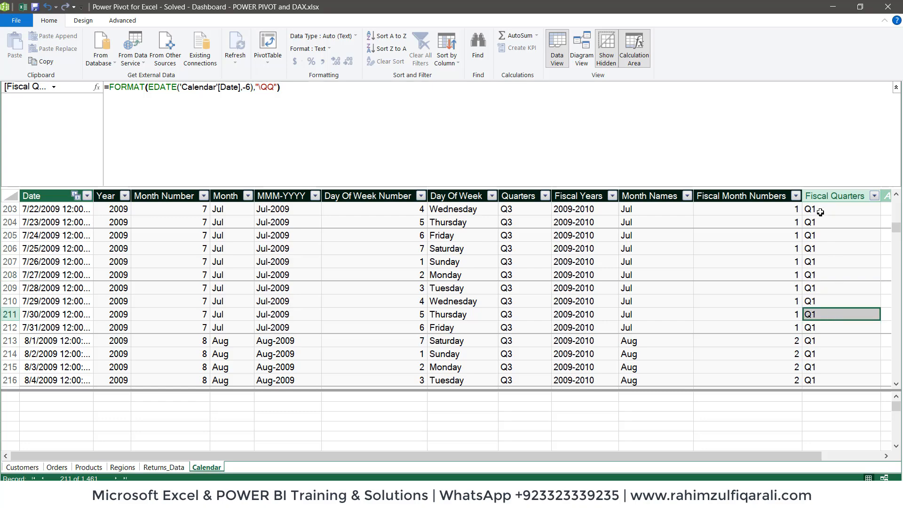
pyautogui.click(823, 196)
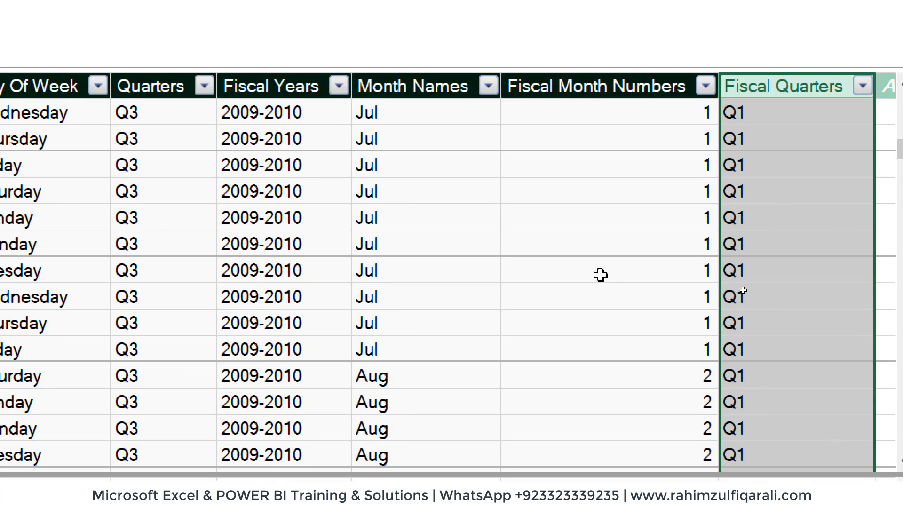
# - Compare Fiscal Quarters in the July rows with Fiscal Month Numbers, Month Names, MMM-YYYY and the calendar Quarters column
pyautogui.click(601, 276)
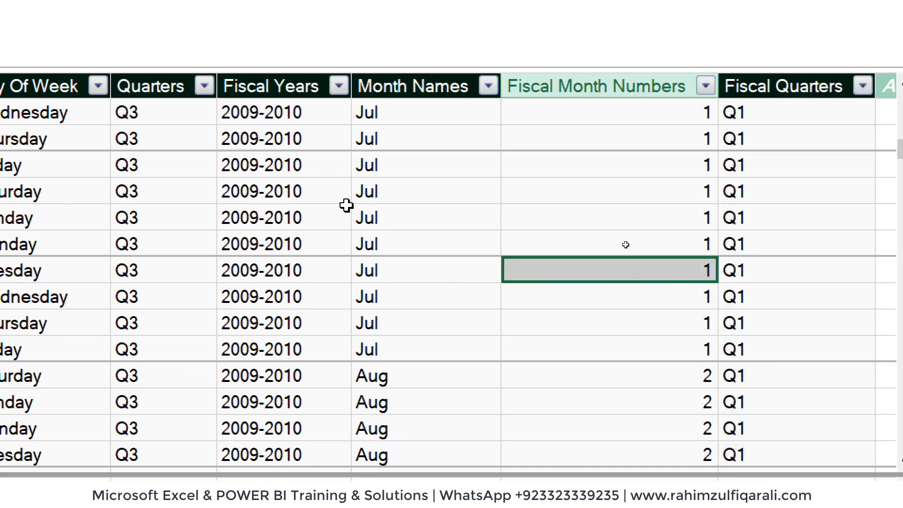
pyautogui.click(401, 161)
pyautogui.click(391, 224)
pyautogui.click(395, 285)
pyautogui.click(765, 201)
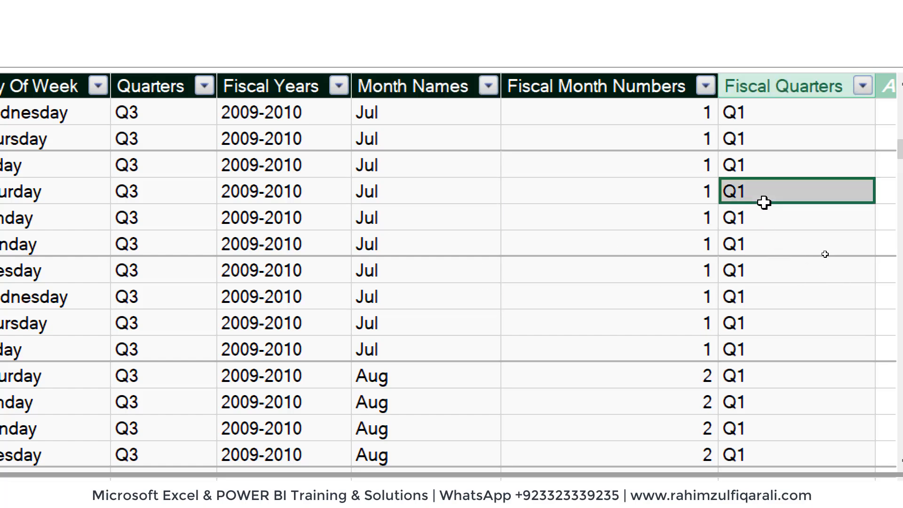
pyautogui.click(218, 206)
pyautogui.click(347, 207)
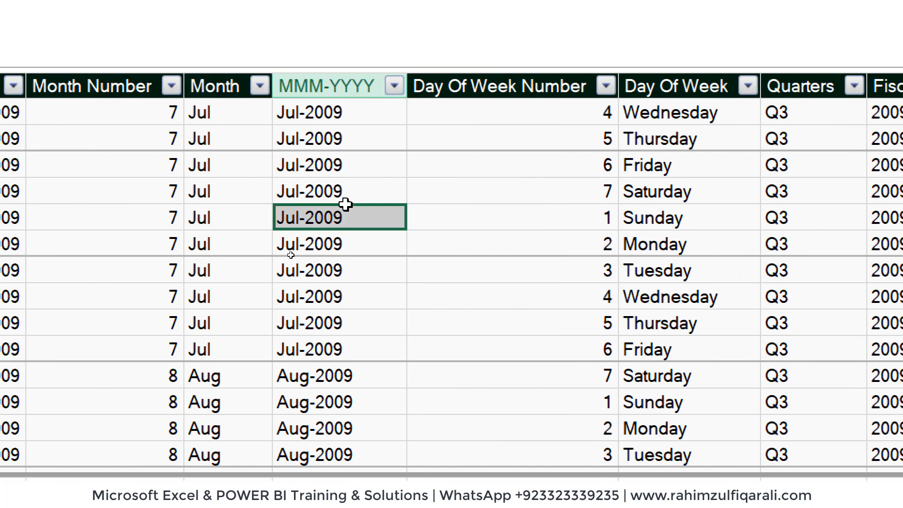
pyautogui.click(794, 210)
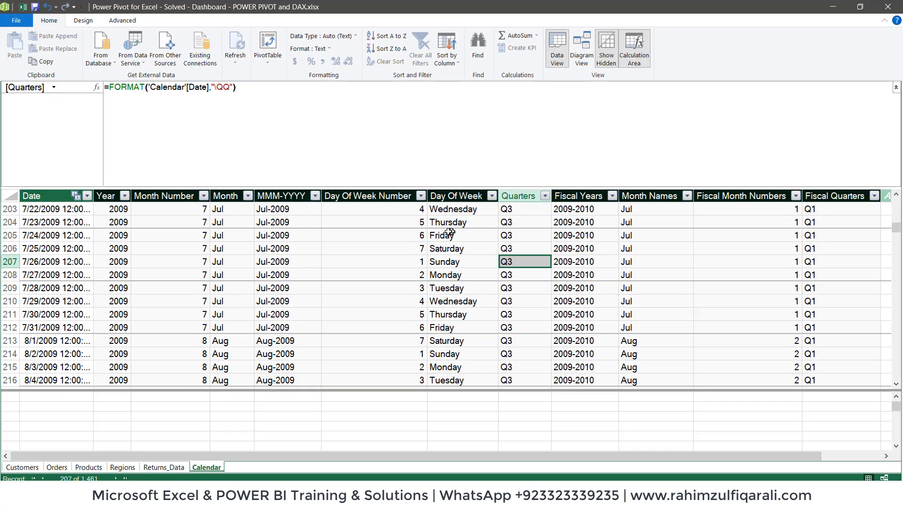
# - Review the formulas of the Day Of Week Number, Fiscal Month Numbers and Fiscal Years columns
pyautogui.click(392, 225)
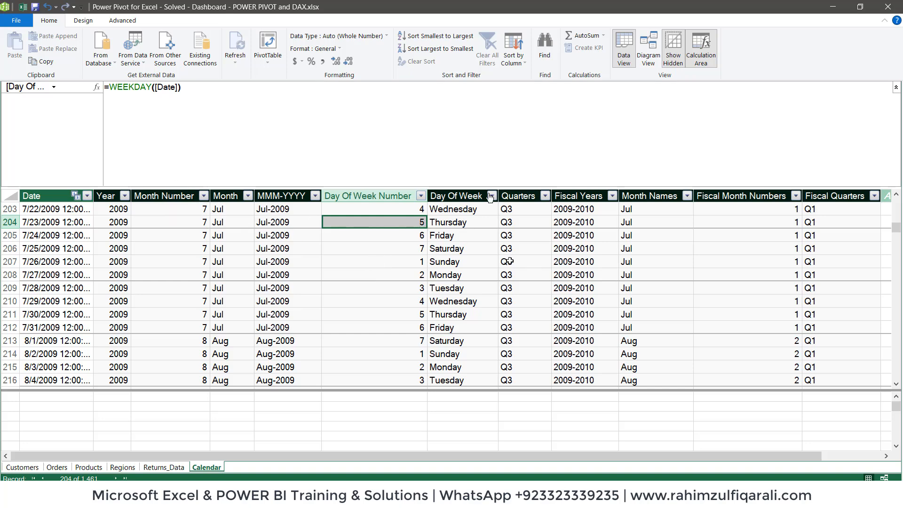
pyautogui.click(755, 235)
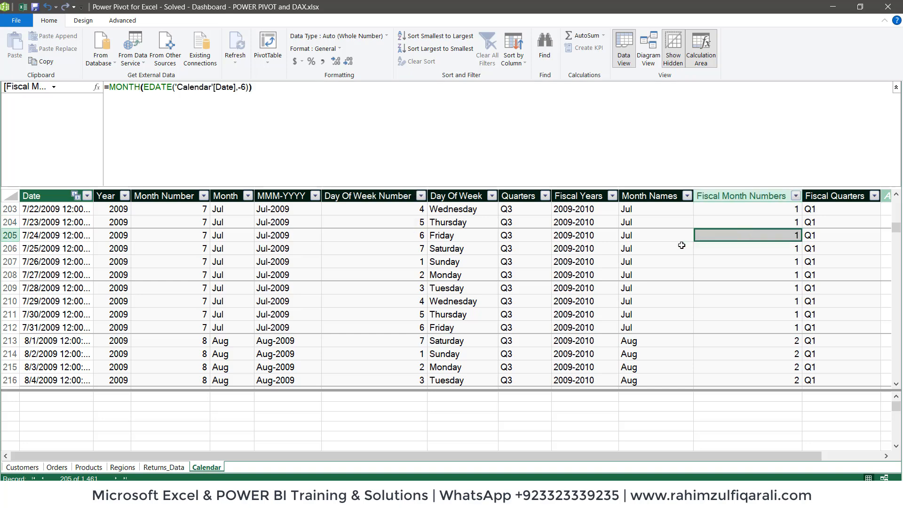
pyautogui.click(564, 246)
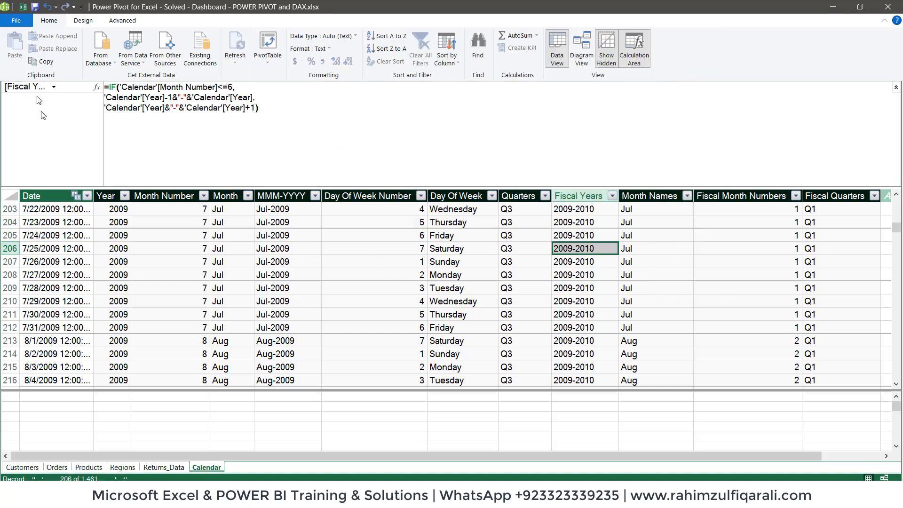
pyautogui.click(22, 9)
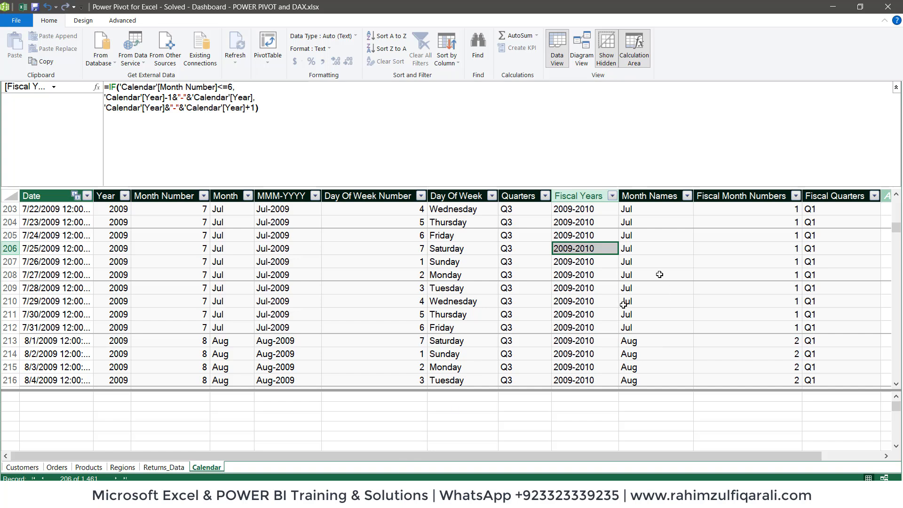
# - Rename the Month Names column to Fiscal Month Names
pyautogui.click(652, 194)
pyautogui.doubleClick(652, 194)
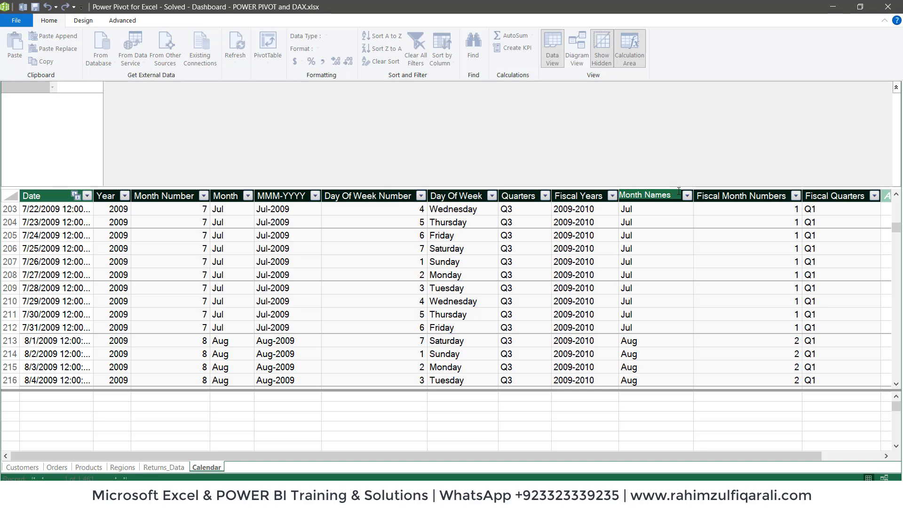
pyautogui.write('Fiscal')
pyautogui.press('Return')
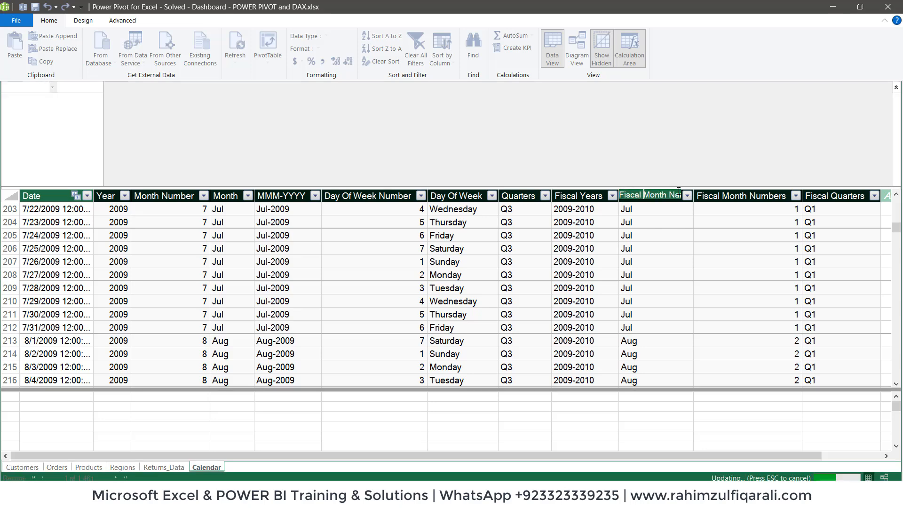
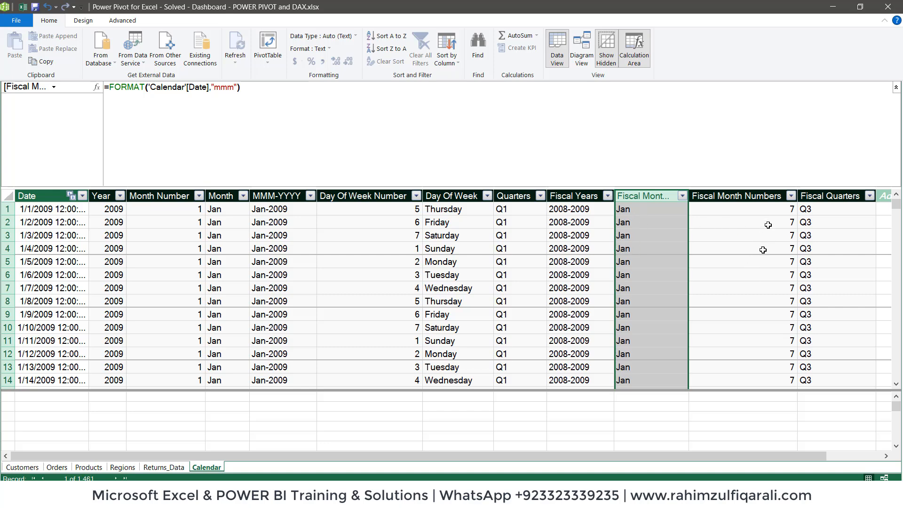
# - Sort the Fiscal Month Names column by Fiscal Month Numbers and switch to the Excel workbook
pyautogui.click(447, 45)
pyautogui.click(591, 265)
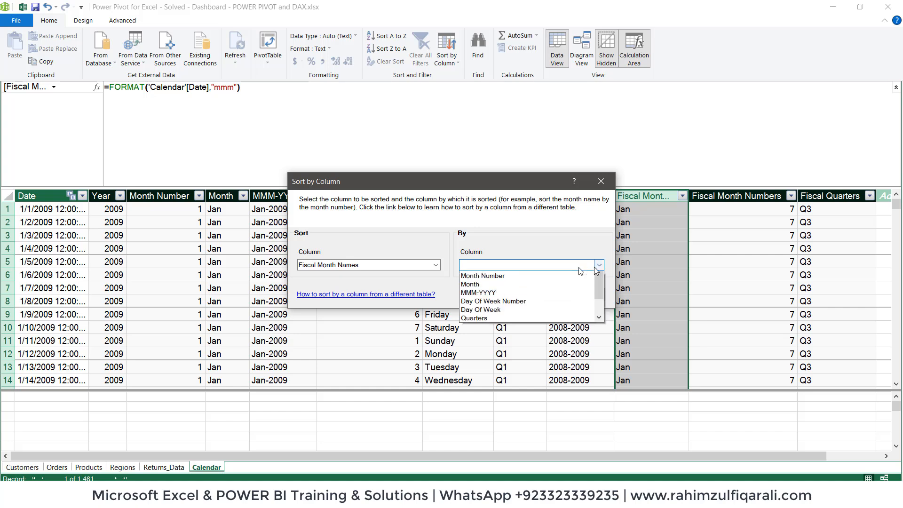
pyautogui.scroll(-1, 515, 329)
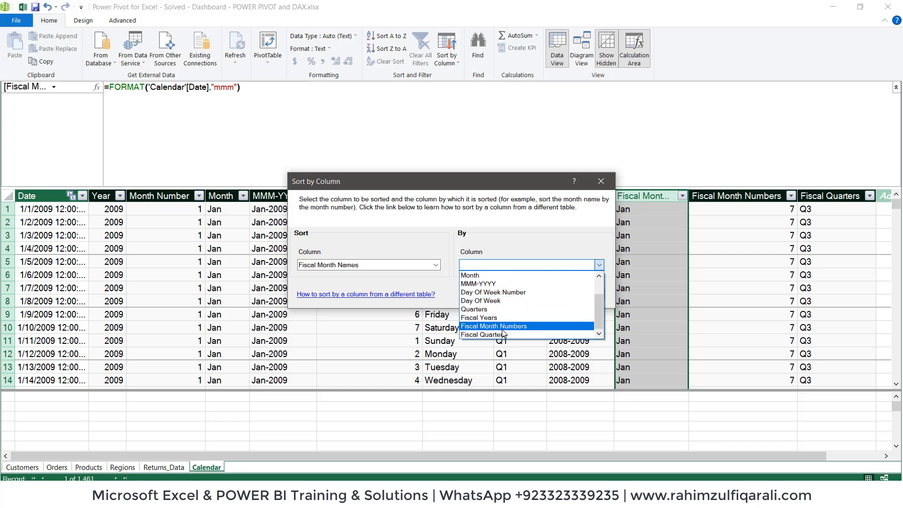
pyautogui.click(509, 328)
pyautogui.click(526, 294)
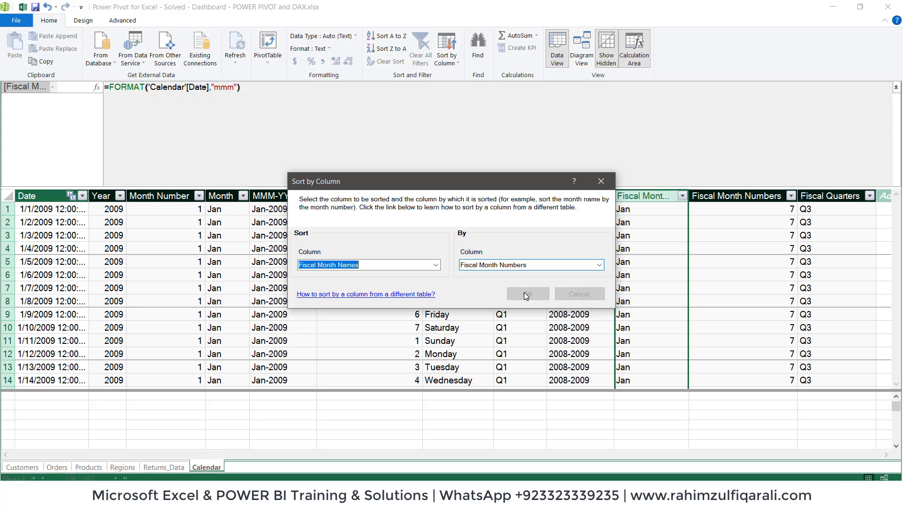
pyautogui.click(579, 275)
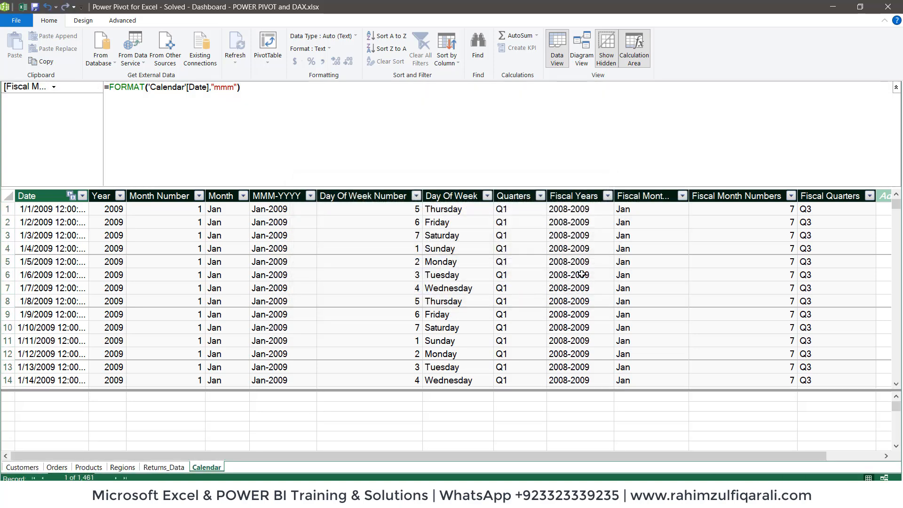
pyautogui.click(24, 7)
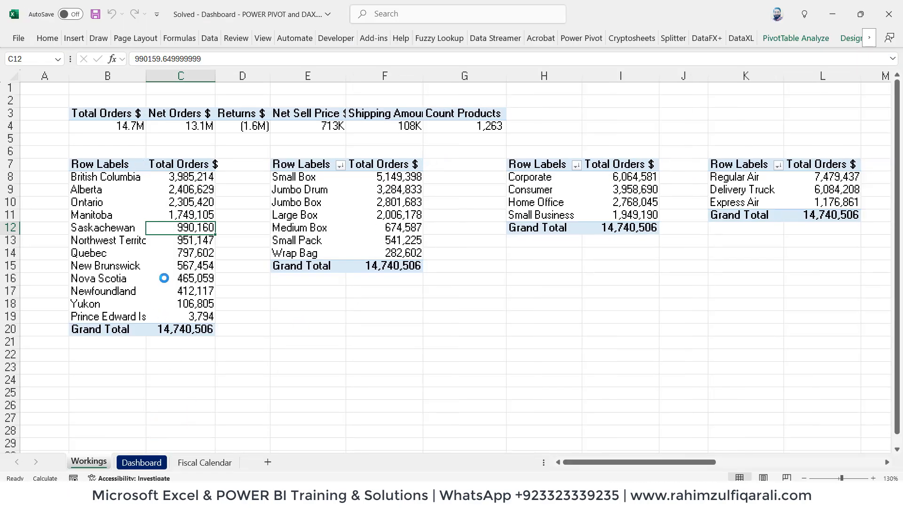
# - Insert slicers for Fiscal Quarters, Fiscal Years and Fiscal Month Names from the province pivot table on the Workings sheet
pyautogui.click(162, 279)
pyautogui.click(796, 37)
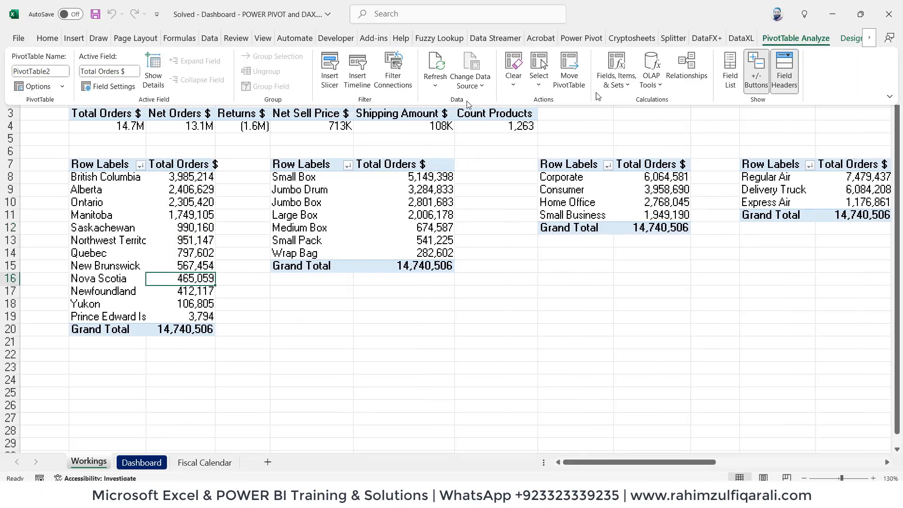
pyautogui.click(335, 76)
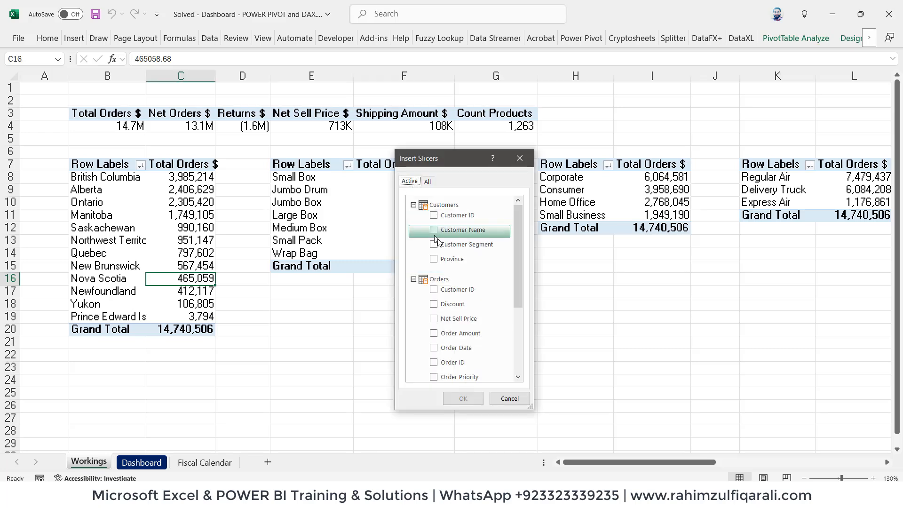
pyautogui.click(428, 181)
pyautogui.click(425, 272)
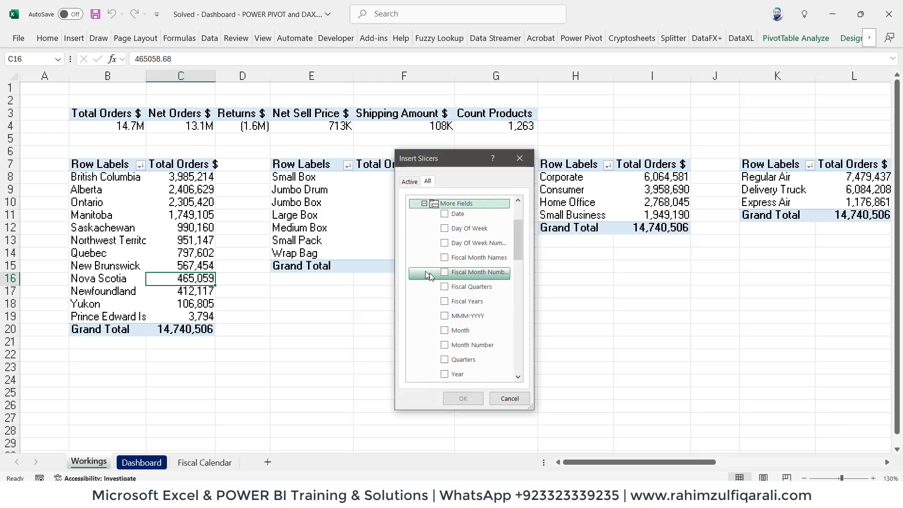
pyautogui.click(445, 287)
pyautogui.click(445, 302)
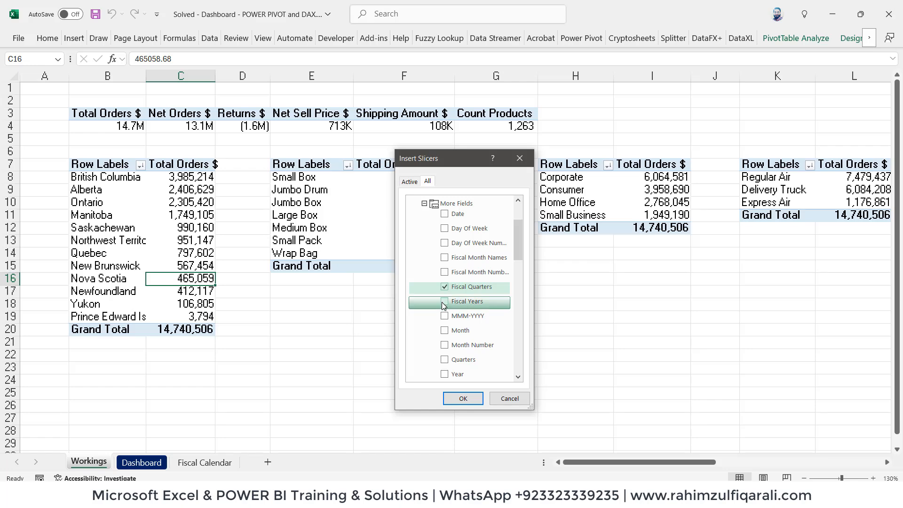
pyautogui.click(445, 258)
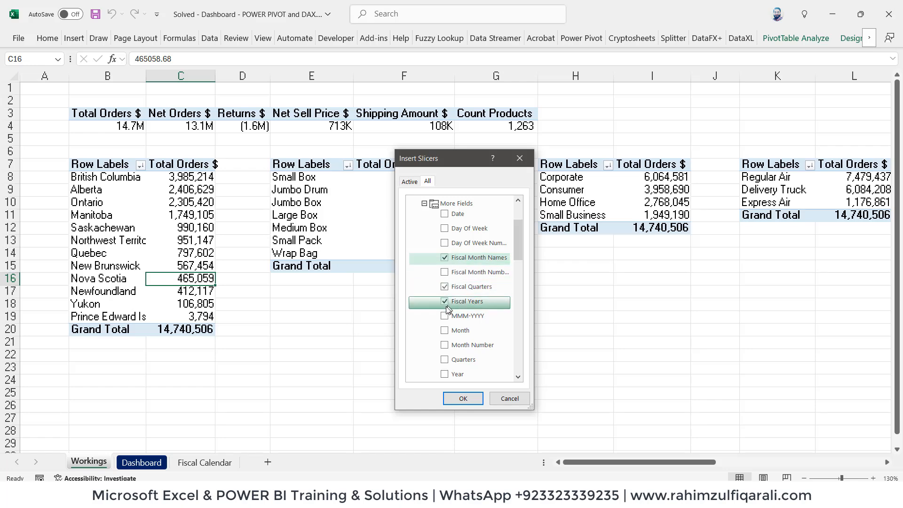
pyautogui.click(464, 399)
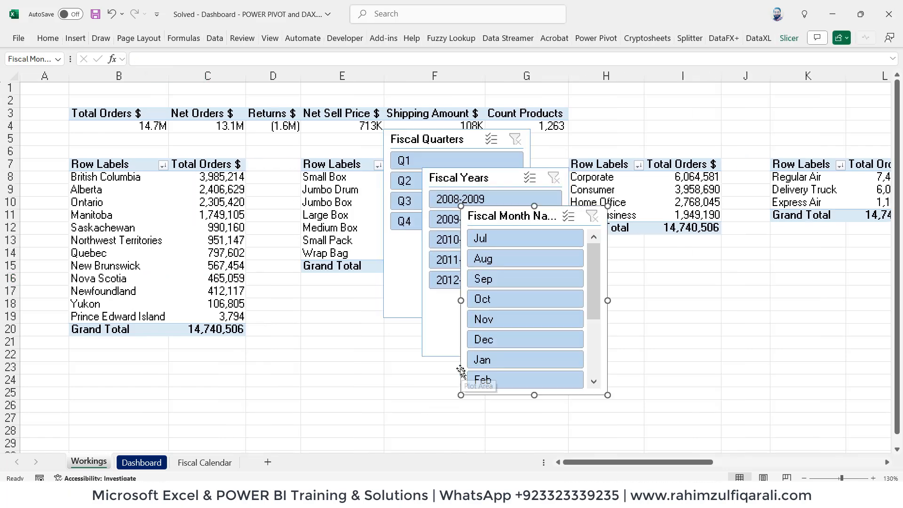
# - Move the three fiscal slicers to the Fiscal Calendar sheet and arrange them below the calendar-year slicers
pyautogui.keyDown('ctrl'); pyautogui.click(436, 315); pyautogui.keyUp('ctrl')
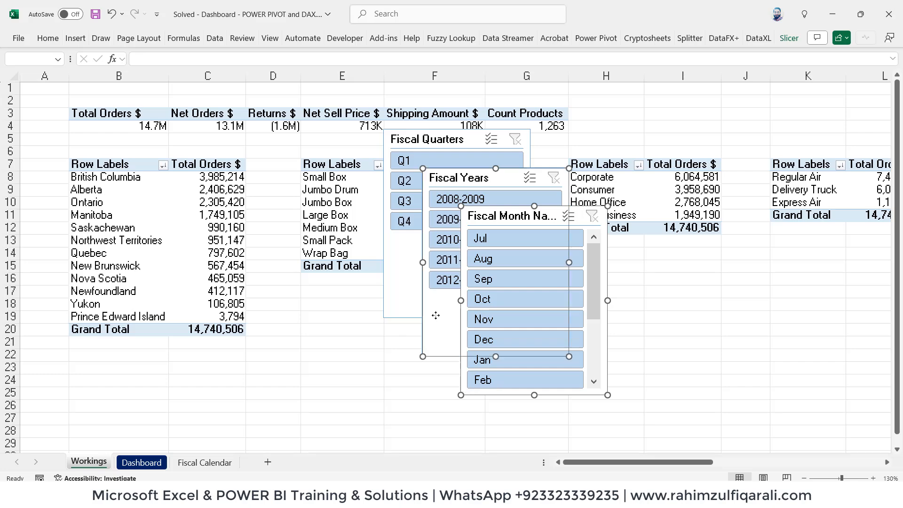
pyautogui.keyDown('ctrl'); pyautogui.click(405, 296); pyautogui.keyUp('ctrl')
pyautogui.hotkey('ctrl', 'x')
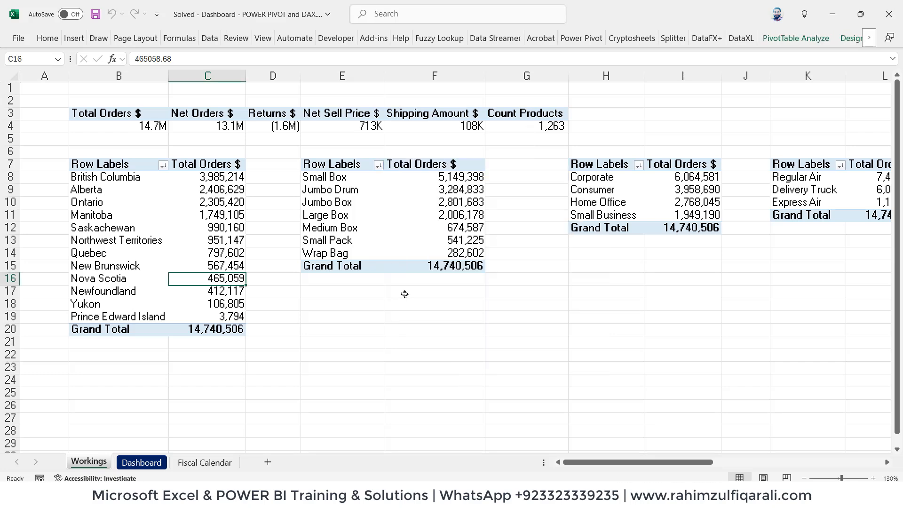
pyautogui.click(188, 461)
pyautogui.click(296, 325)
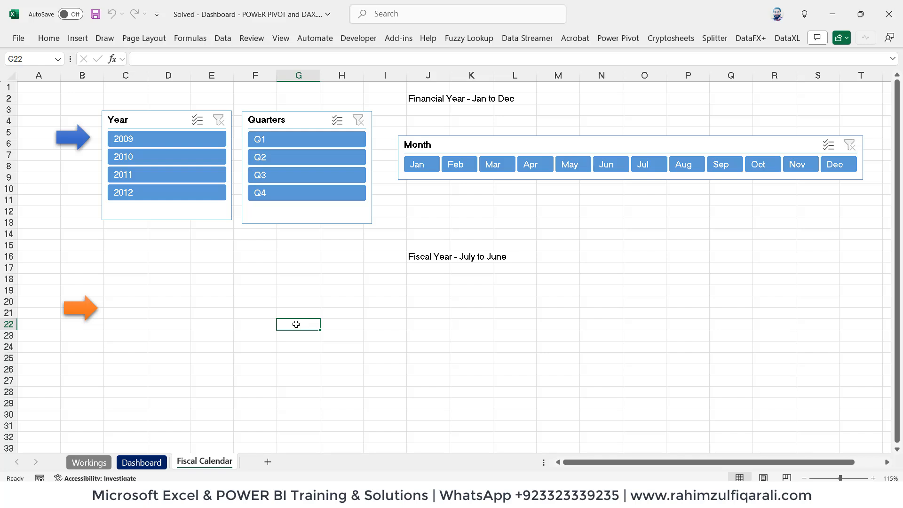
pyautogui.hotkey('ctrl', 'v')
pyautogui.click(416, 291)
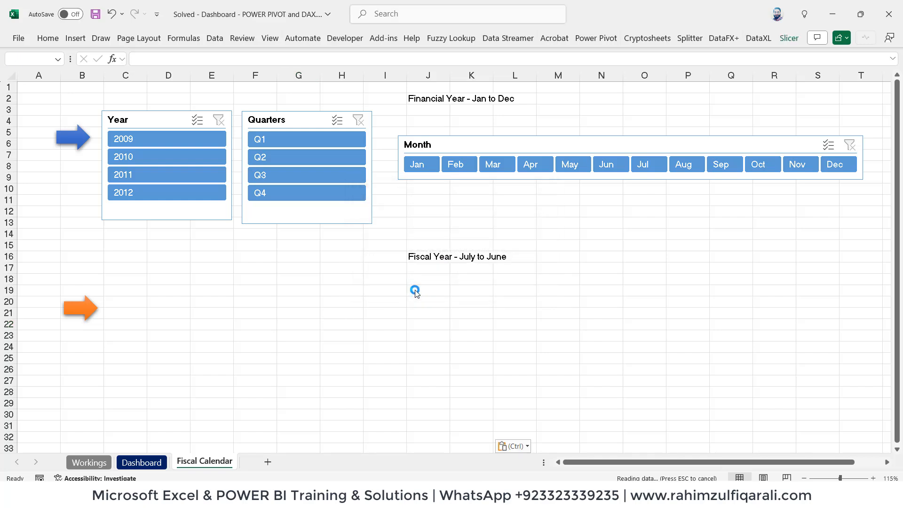
pyautogui.moveTo(304, 320); pyautogui.dragTo(277, 252)
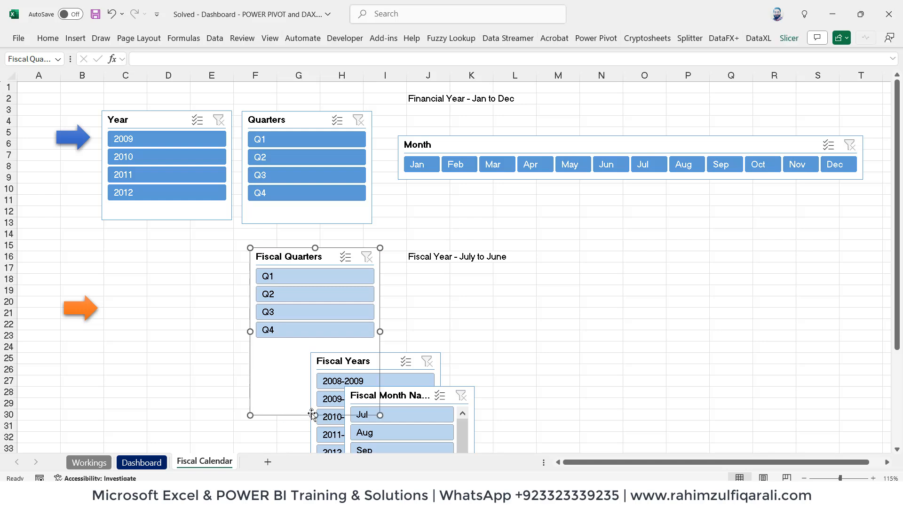
# - Lay out the Fiscal Month Names slicer in 12 columns, about 7.17 by 0.7 inches, under the July to June heading
pyautogui.click(771, 38)
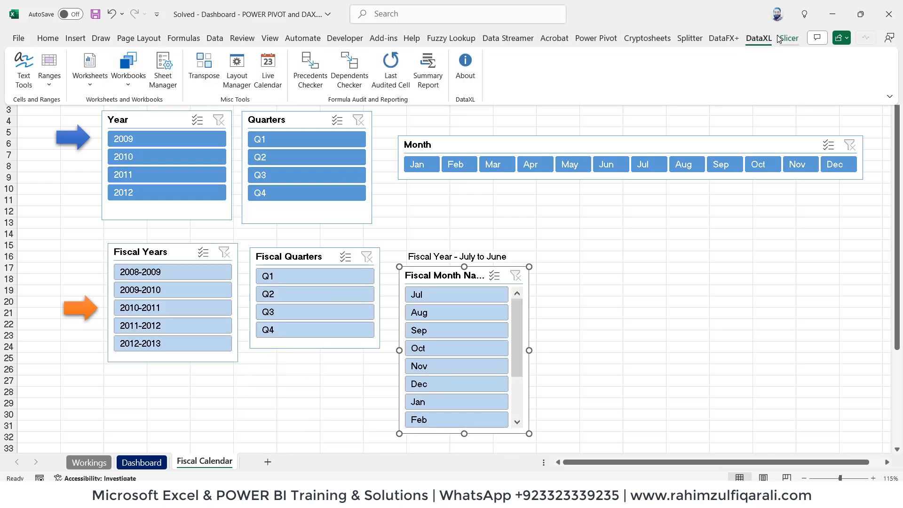
pyautogui.click(785, 38)
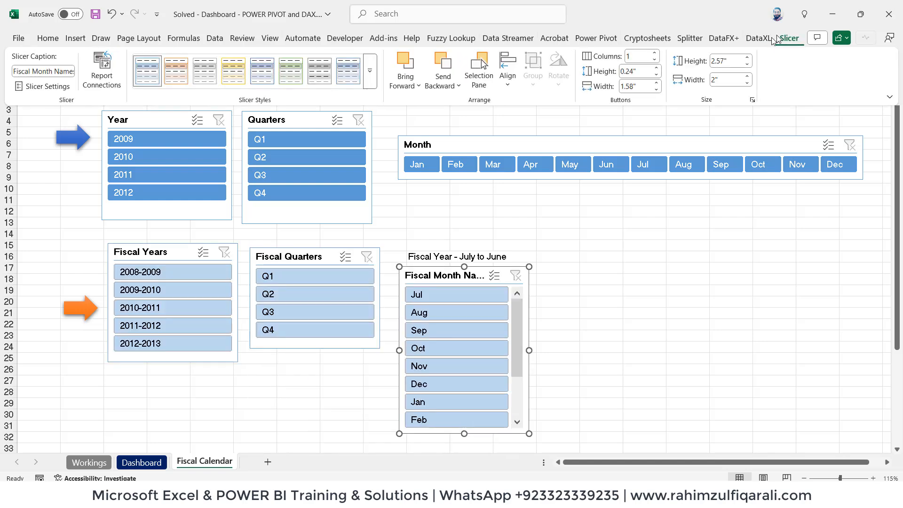
pyautogui.click(643, 59)
pyautogui.write('12')
pyautogui.press('Return')
pyautogui.moveTo(530, 434); pyautogui.dragTo(879, 325)
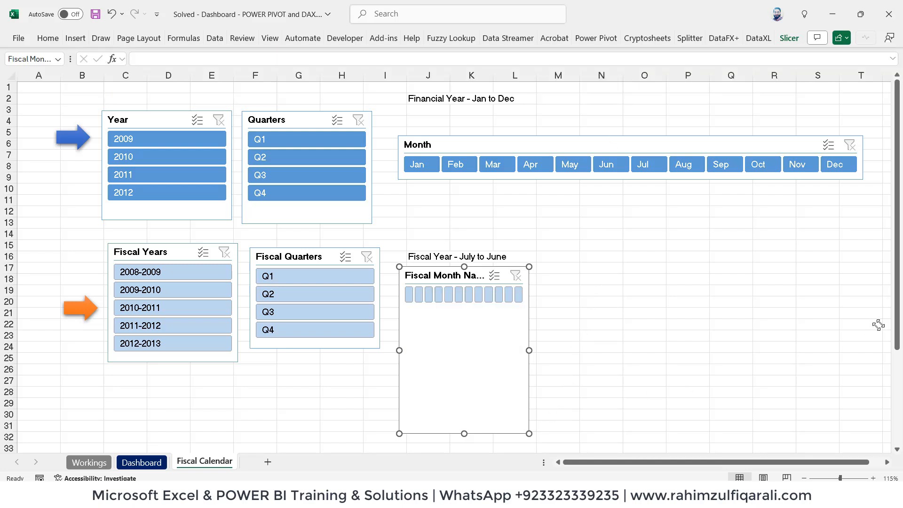
pyautogui.moveTo(529, 433); pyautogui.dragTo(873, 312)
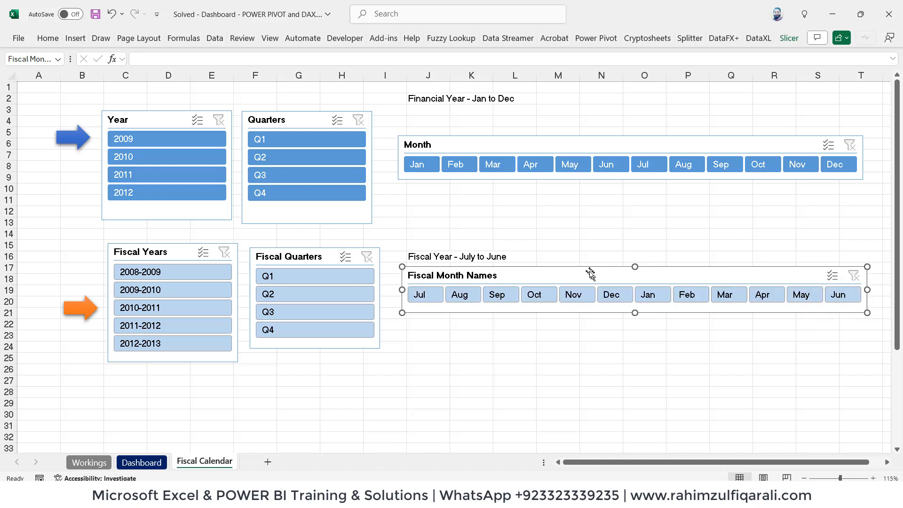
pyautogui.moveTo(591, 270)
pyautogui.mouseDown()
pyautogui.moveTo(589, 277)
pyautogui.moveTo(592, 270)
pyautogui.mouseUp()
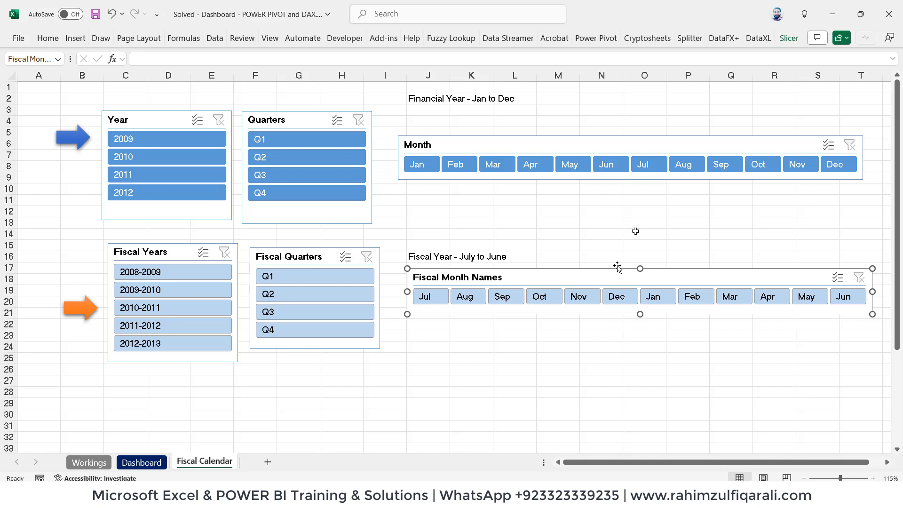
# - Apply the solid orange slicer style to the Fiscal Month Names slicer
pyautogui.click(784, 41)
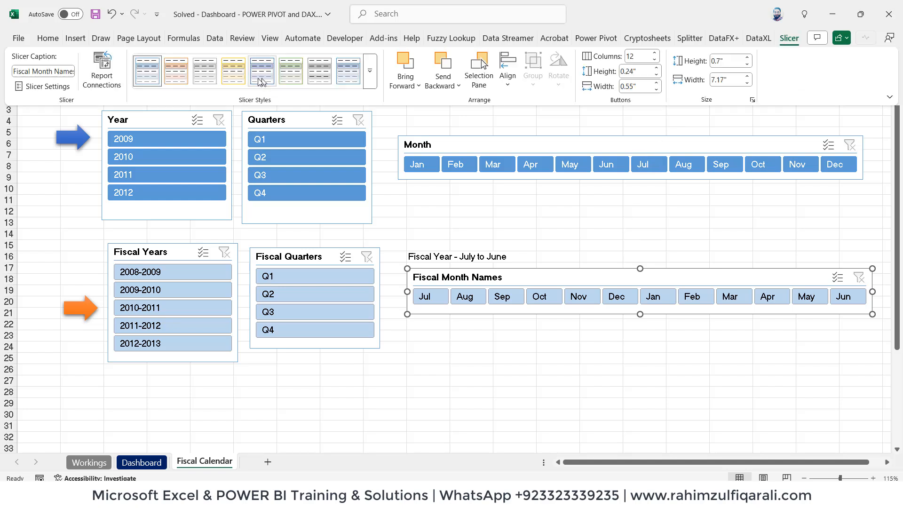
pyautogui.click(370, 76)
pyautogui.click(172, 145)
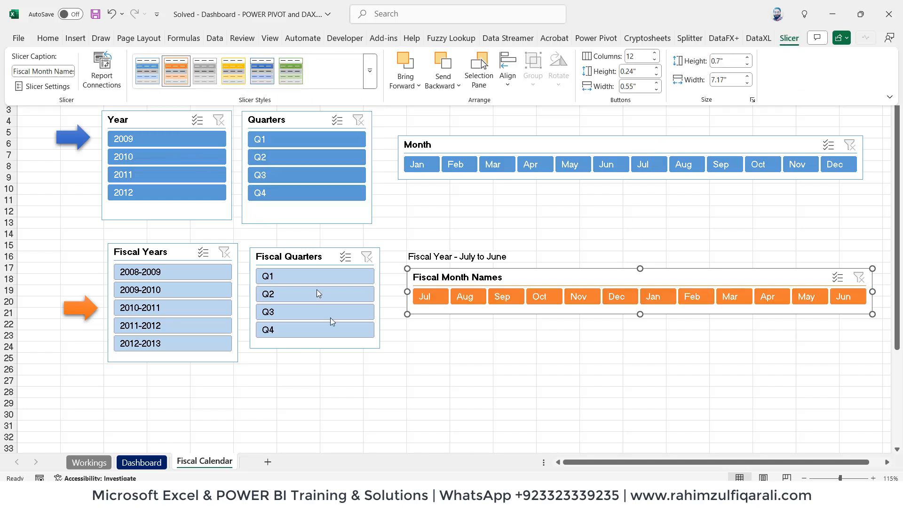
# - Apply the same solid orange style to the Fiscal Quarters and Fiscal Years slicers together
pyautogui.click(319, 342)
pyautogui.click(318, 342)
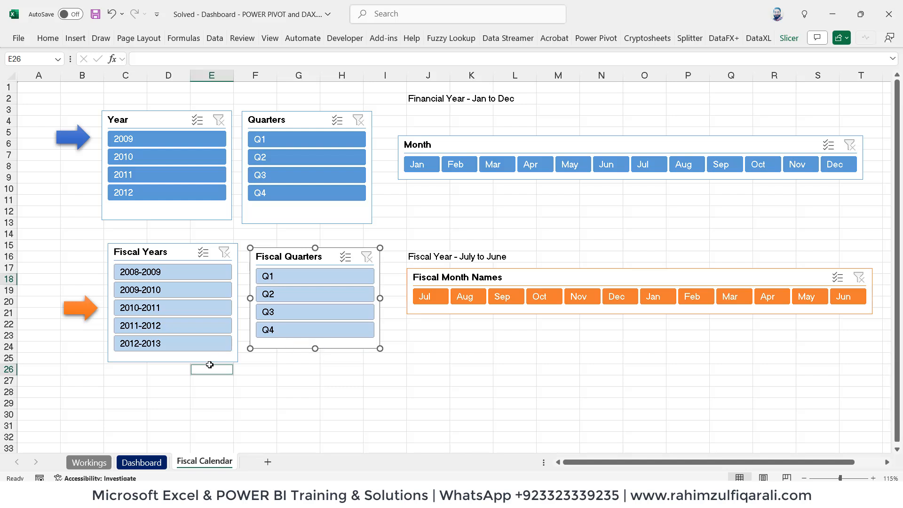
pyautogui.keyDown('ctrl'); pyautogui.click(232, 357); pyautogui.keyUp('ctrl')
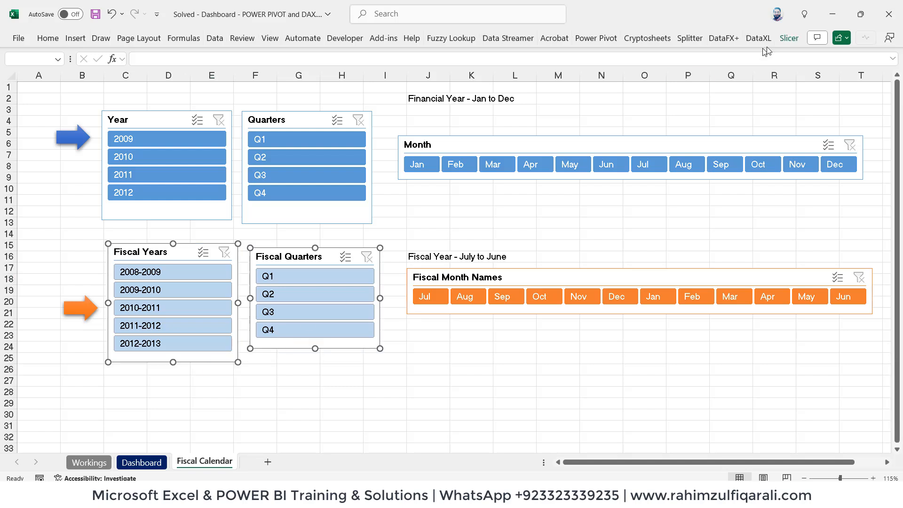
pyautogui.click(783, 38)
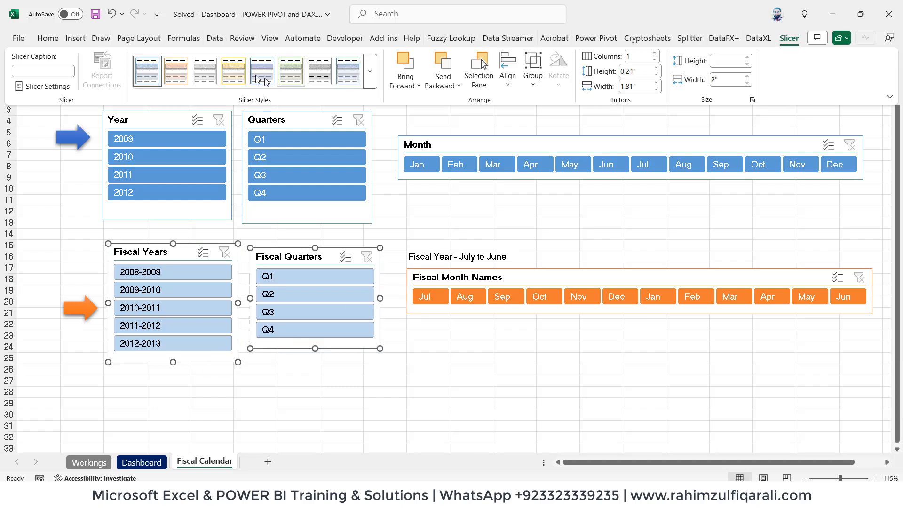
pyautogui.click(370, 71)
pyautogui.click(176, 142)
pyautogui.click(558, 369)
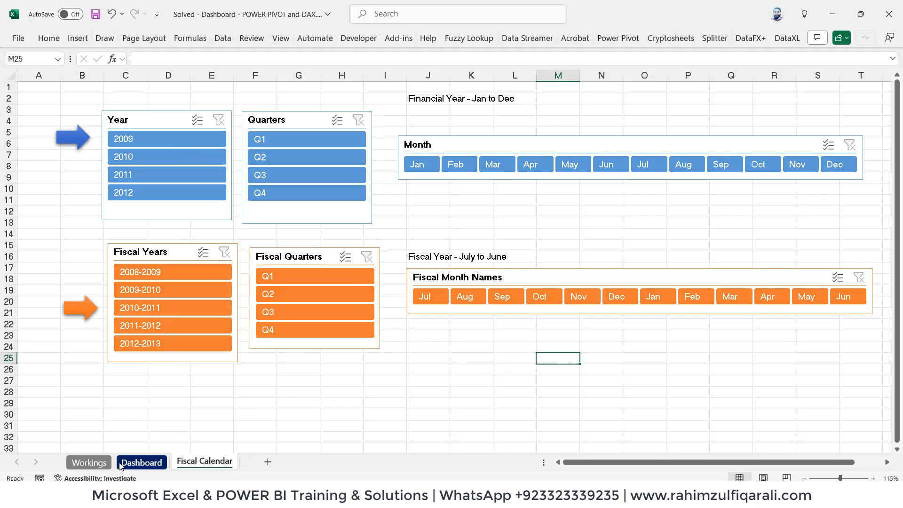
# - Connect the Fiscal Month Names slicer to PivotTable1 and PivotTable3 through PivotTable9 in addition to PivotTable2
pyautogui.click(134, 464)
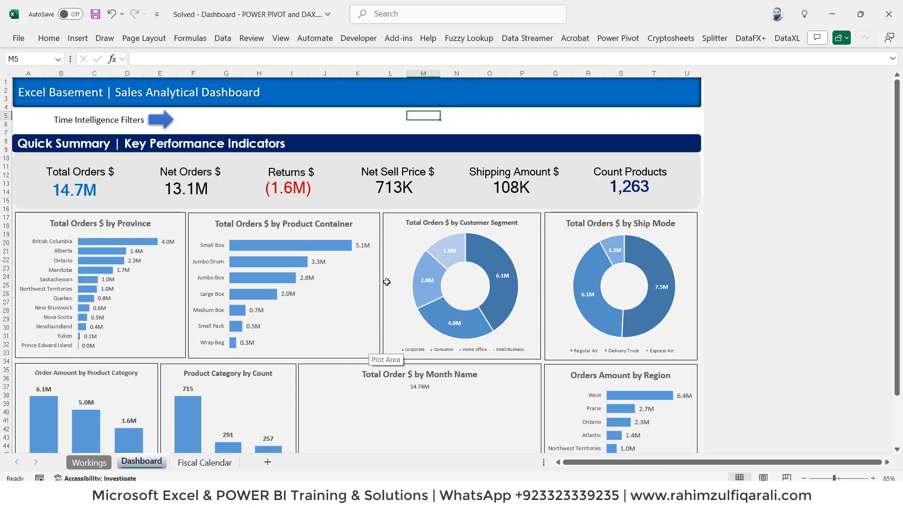
pyautogui.click(204, 463)
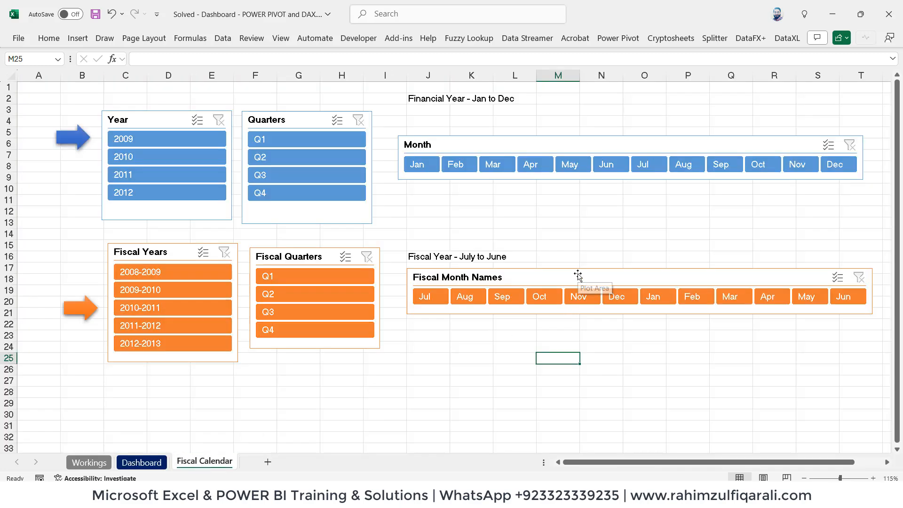
pyautogui.rightClick(576, 275)
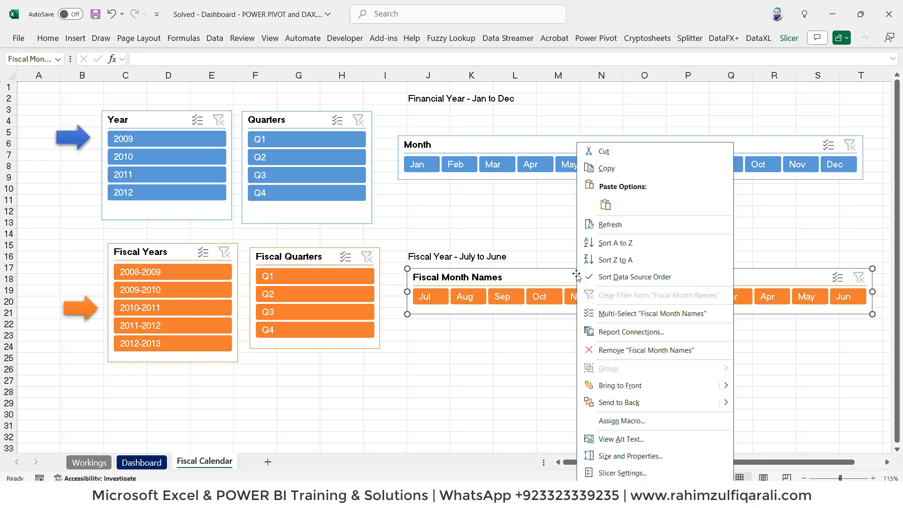
pyautogui.click(617, 332)
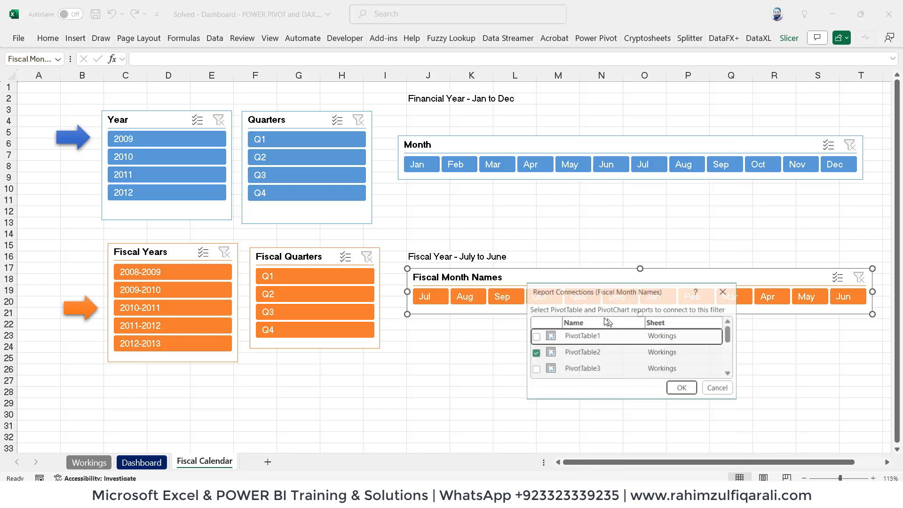
pyautogui.moveTo(584, 297); pyautogui.dragTo(452, 172)
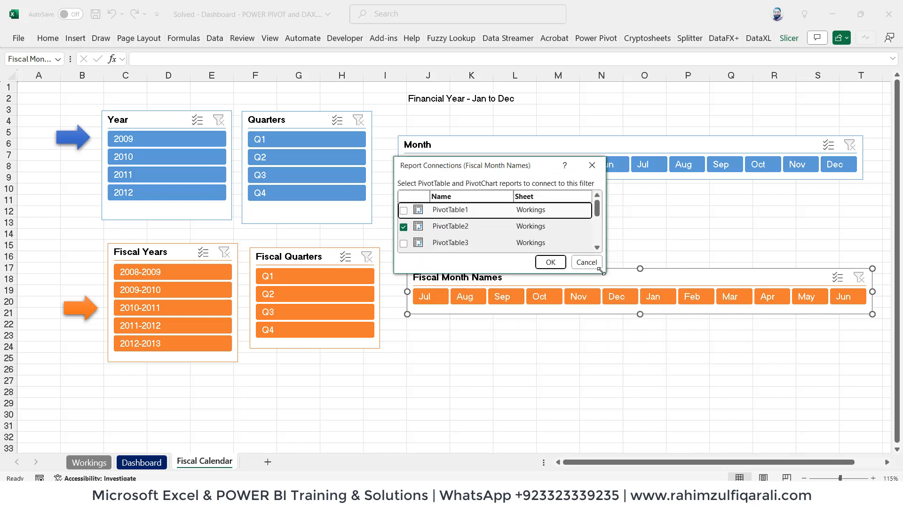
pyautogui.moveTo(601, 272); pyautogui.dragTo(696, 380)
pyautogui.click(403, 342)
pyautogui.click(403, 326)
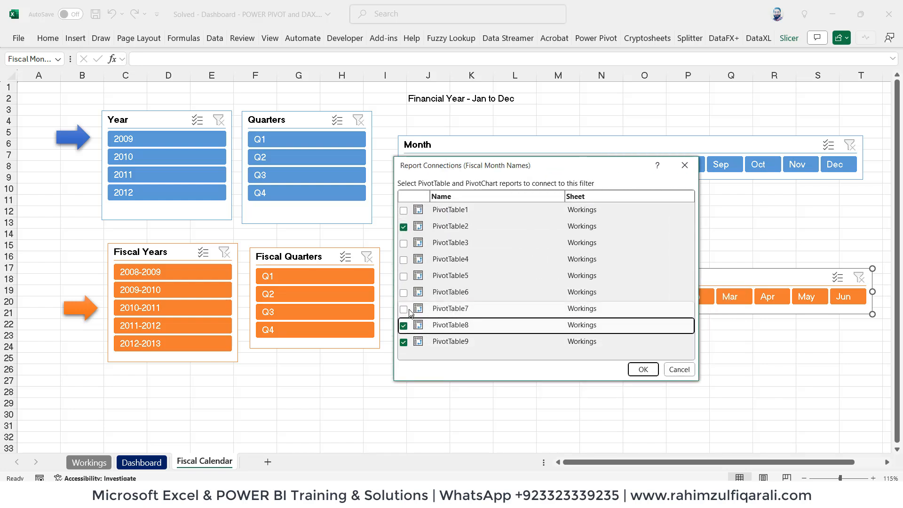
pyautogui.click(404, 309)
pyautogui.click(403, 293)
pyautogui.click(404, 276)
pyautogui.click(404, 260)
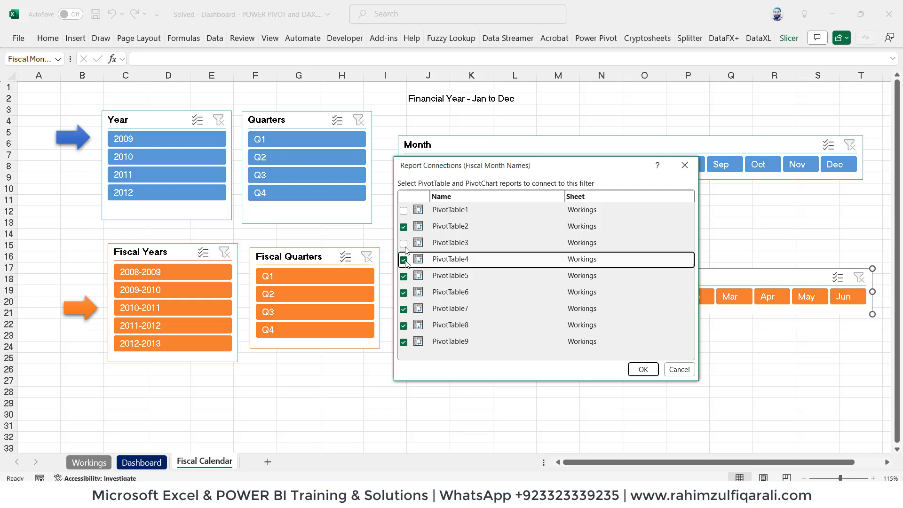
pyautogui.click(404, 243)
pyautogui.click(404, 210)
pyautogui.click(632, 369)
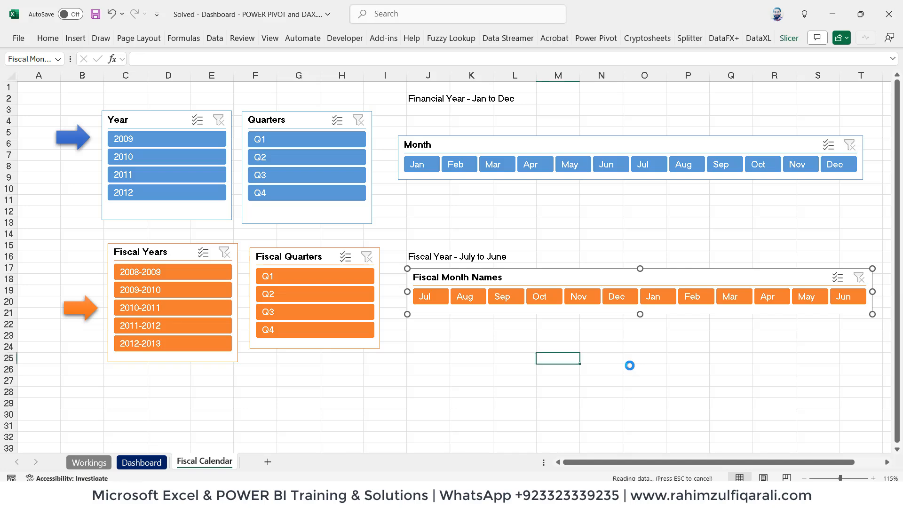
# - Move the Fiscal Month Names slicer from the Fiscal Calendar sheet to the Dashboard, placing it in the Time Intelligence Filters row
pyautogui.press('Delete')
pyautogui.click(137, 460)
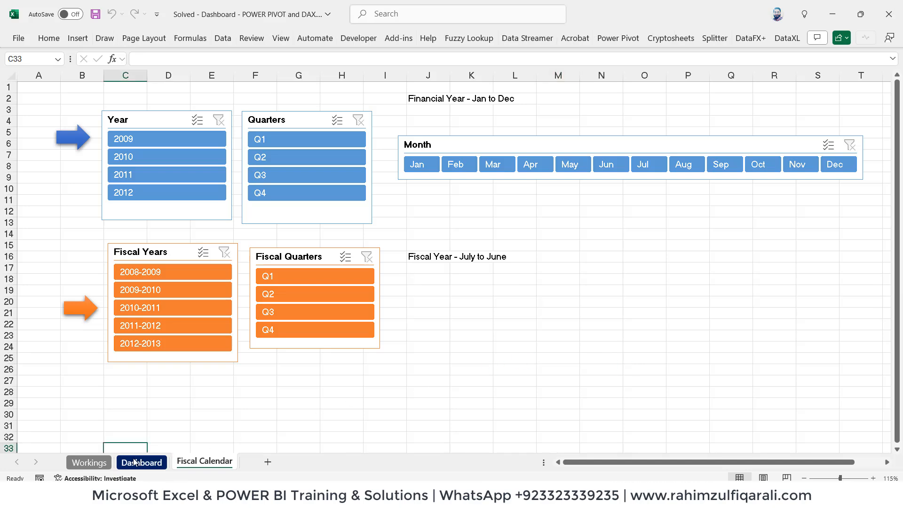
pyautogui.click(343, 121)
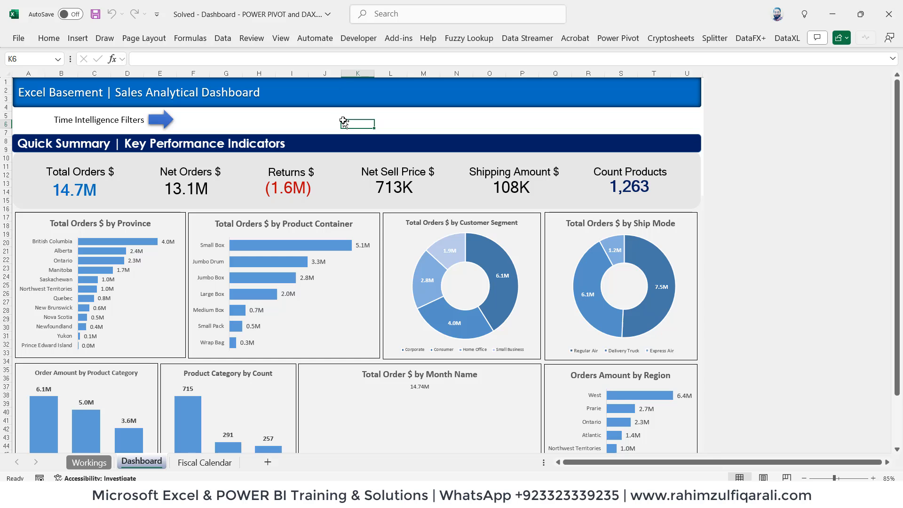
pyautogui.hotkey('ctrl', 'v')
pyautogui.click(432, 288)
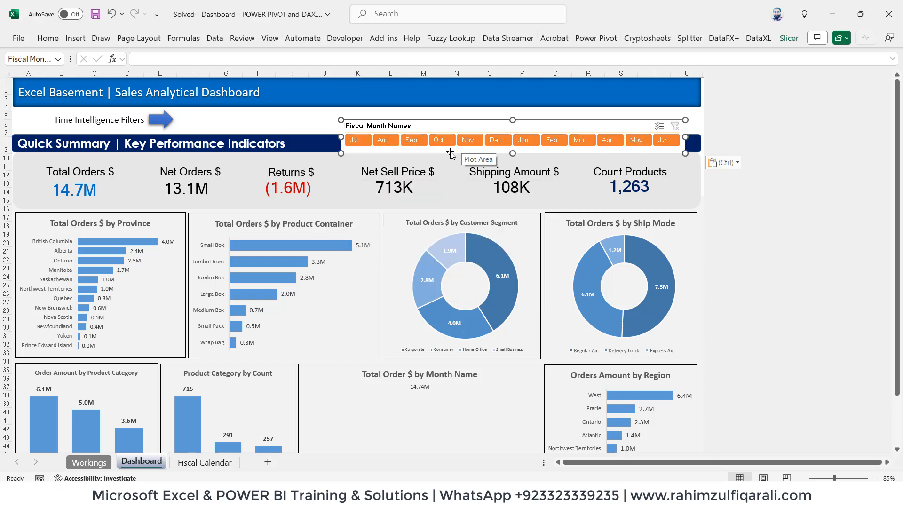
pyautogui.moveTo(450, 152); pyautogui.dragTo(437, 139)
# - Filter the dashboard by Aug, Sep, Oct, Nov, Jul, Aug and Oct in turn with the Fiscal Month Names slicer, and clear the filter
pyautogui.click(373, 129)
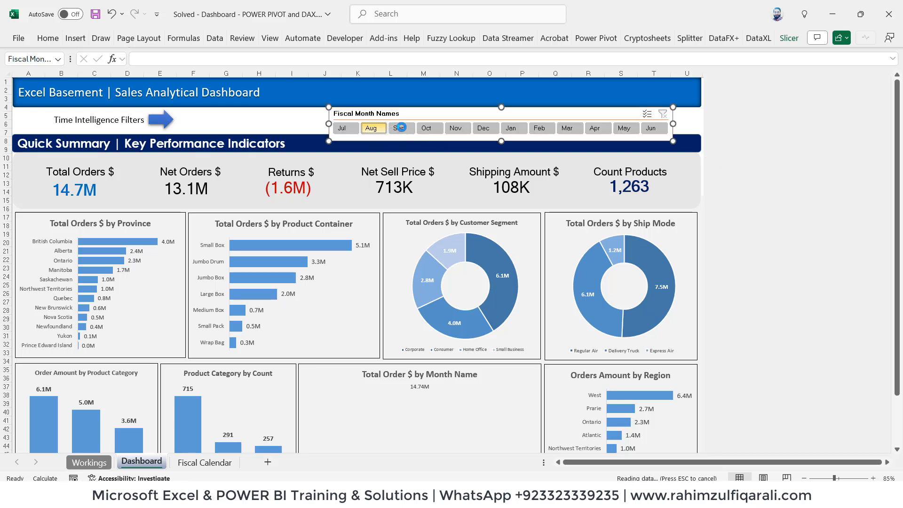
pyautogui.click(402, 128)
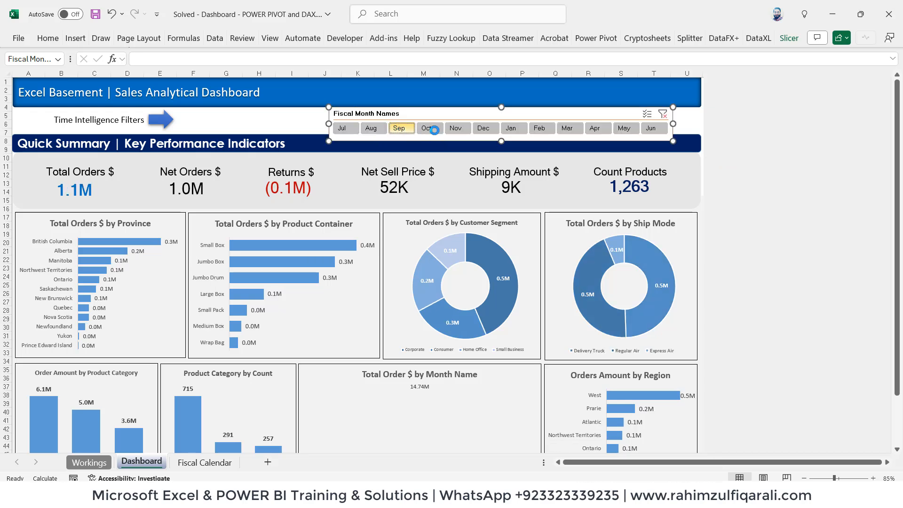
pyautogui.click(436, 130)
pyautogui.click(455, 128)
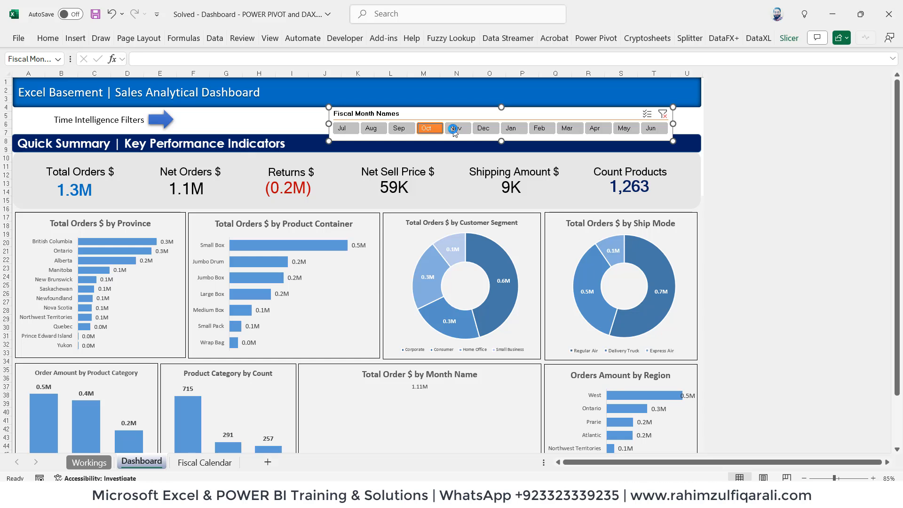
pyautogui.click(345, 129)
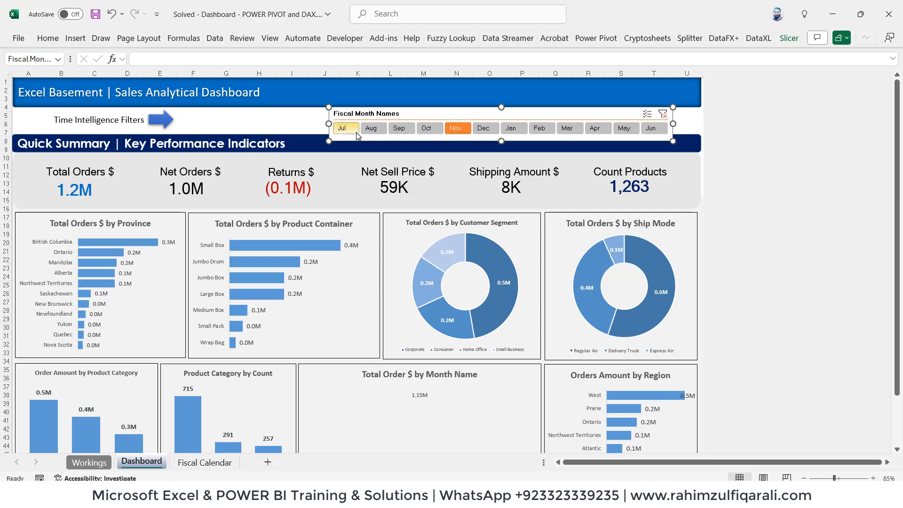
pyautogui.click(381, 130)
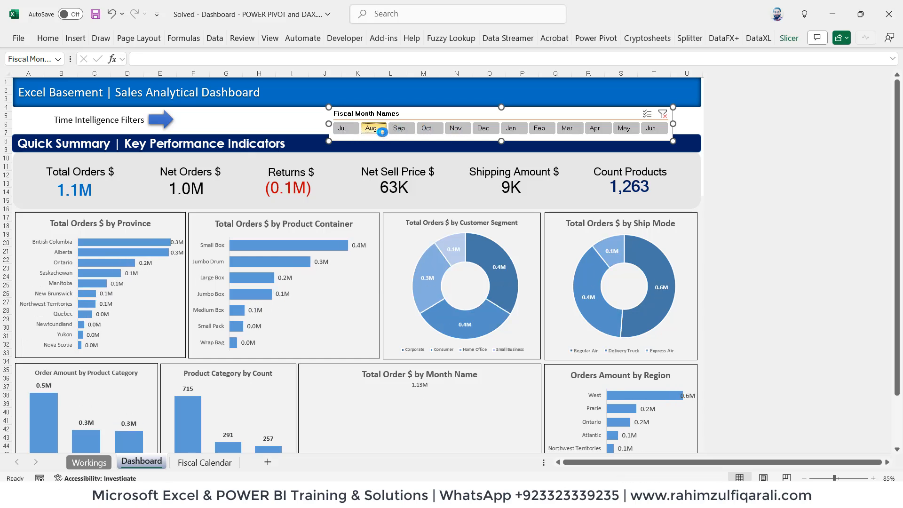
pyautogui.click(429, 133)
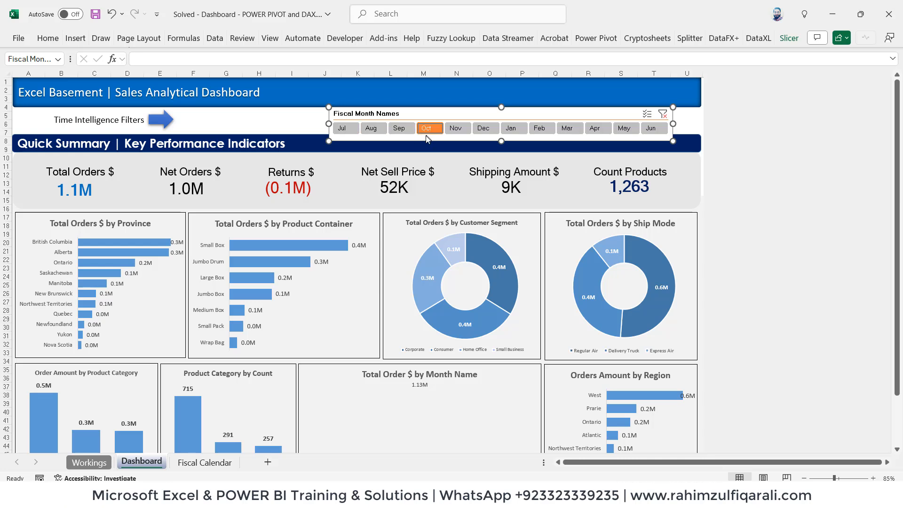
pyautogui.click(663, 115)
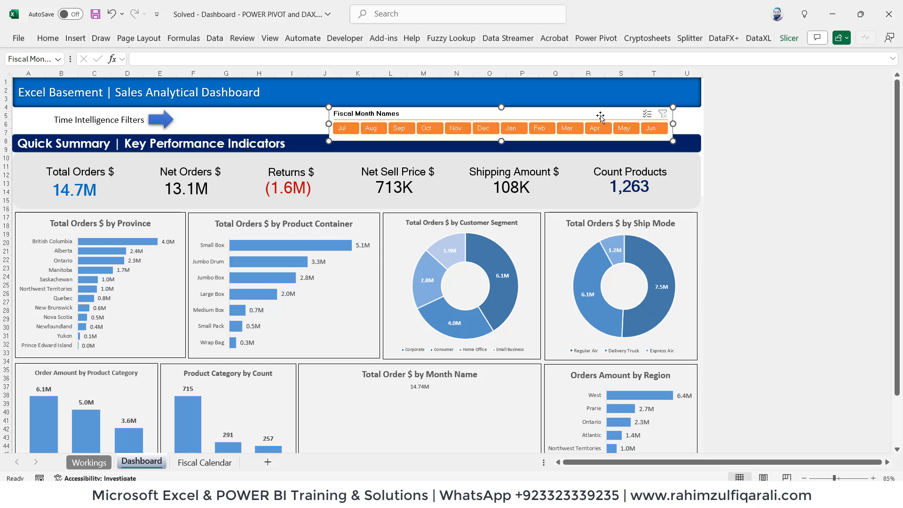
# - Move the Fiscal Month Names slicer from the Dashboard back to the Fiscal Calendar sheet, placing it beneath the Fiscal Year - July to June label
pyautogui.press('Delete')
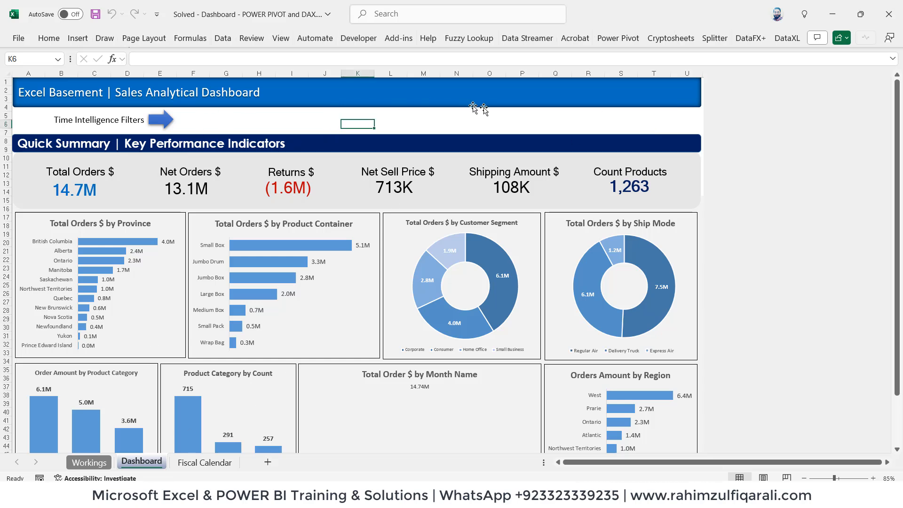
pyautogui.click(191, 462)
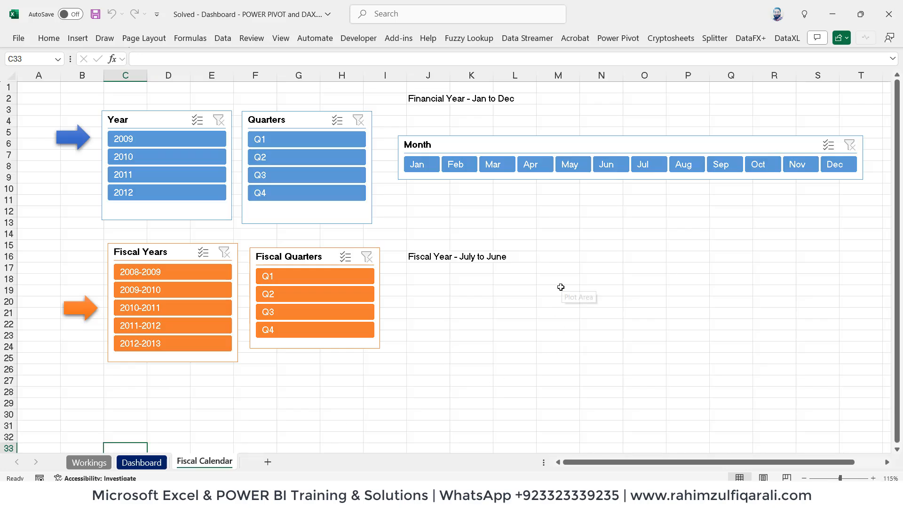
pyautogui.hotkey('ctrl', 'v')
pyautogui.click(418, 288)
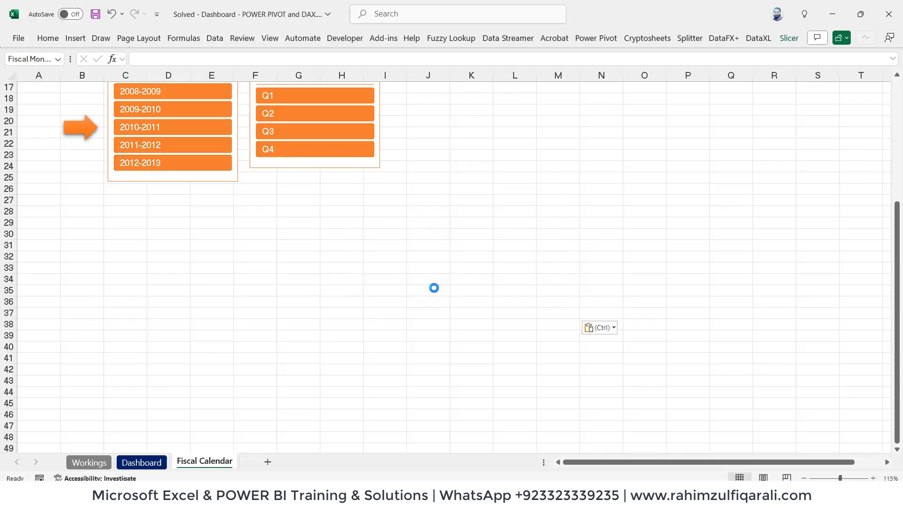
pyautogui.moveTo(446, 276); pyautogui.dragTo(757, 105)
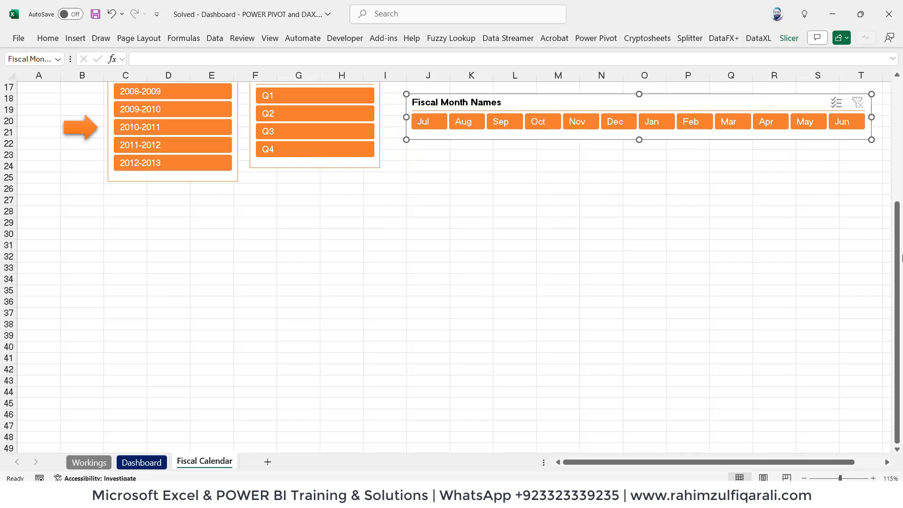
pyautogui.moveTo(899, 251); pyautogui.dragTo(898, 124)
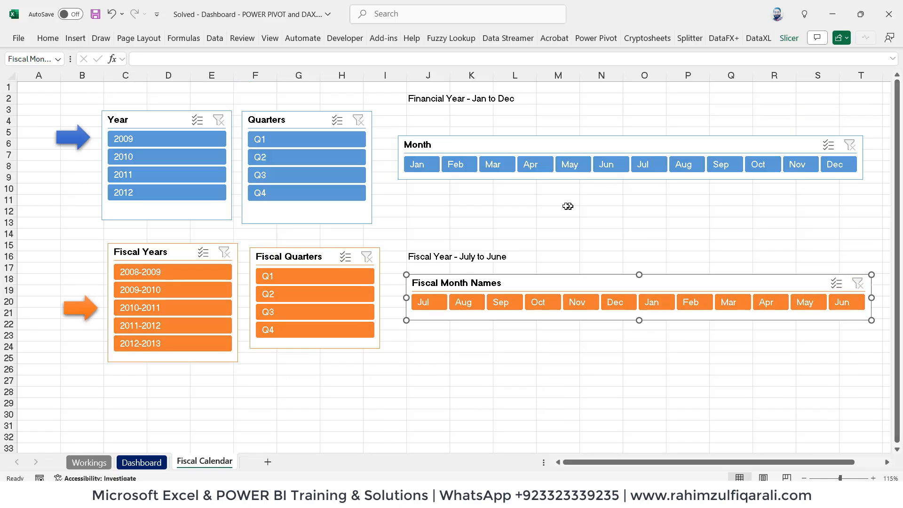
pyautogui.click(568, 208)
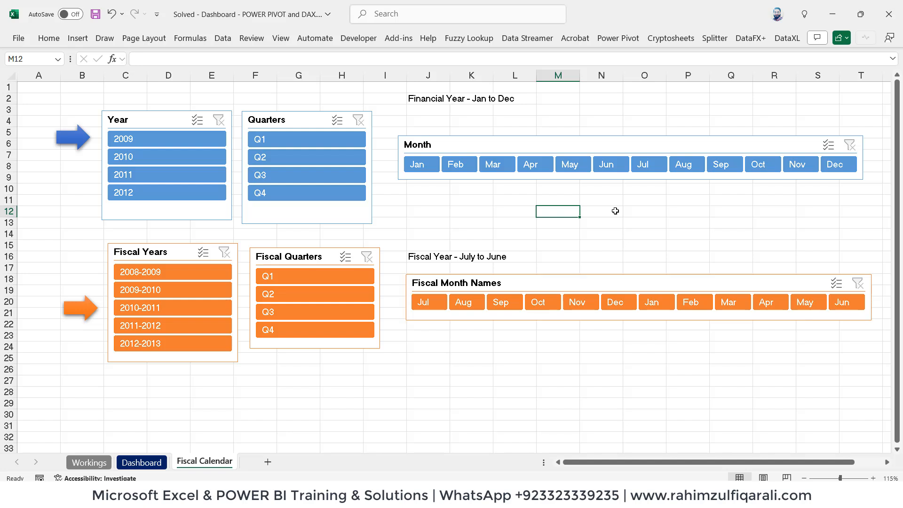